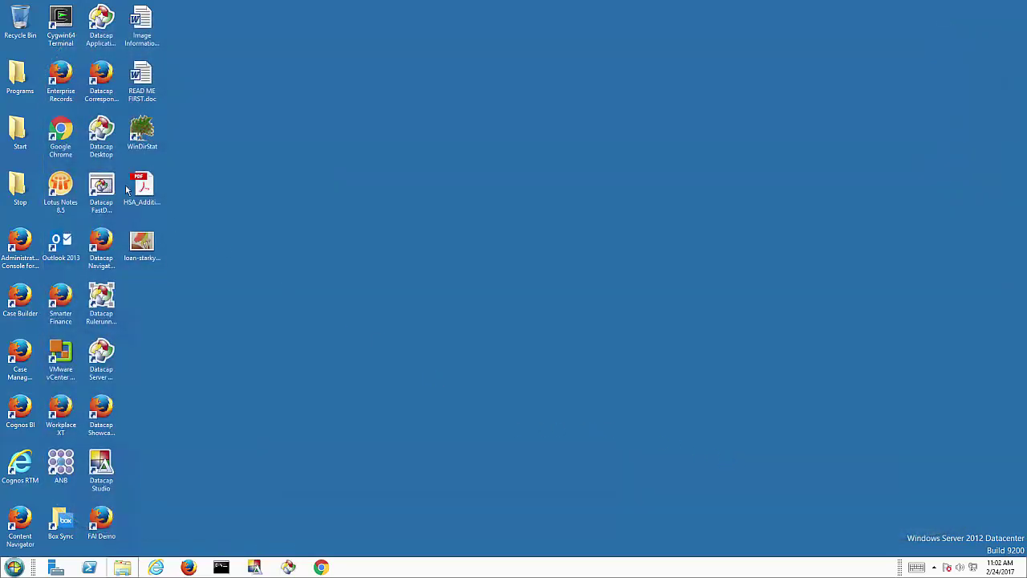
Open the HSA contribution form PDF from the desktop to look it over, then close it
left_click(155, 189)
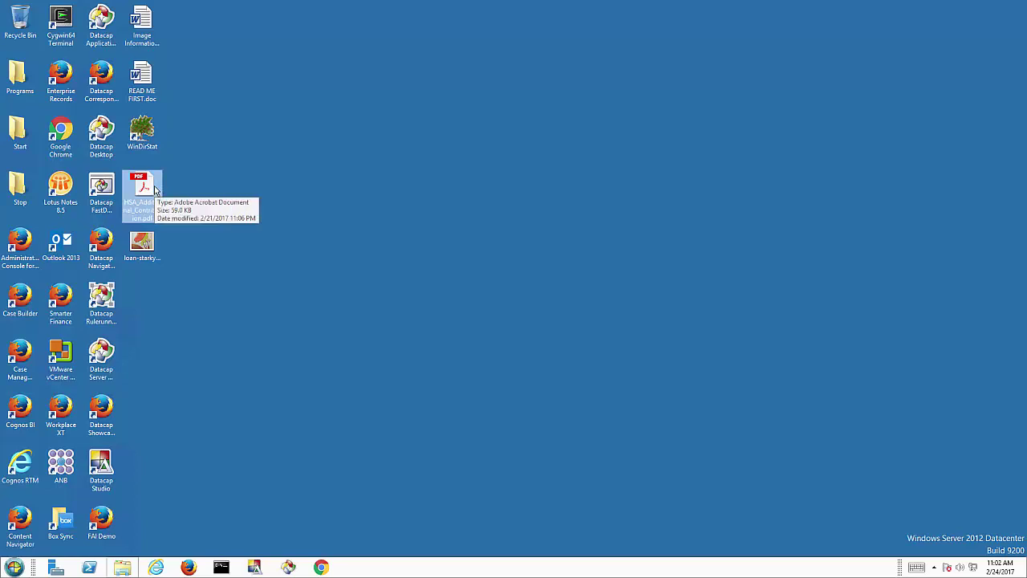
double_click(150, 188)
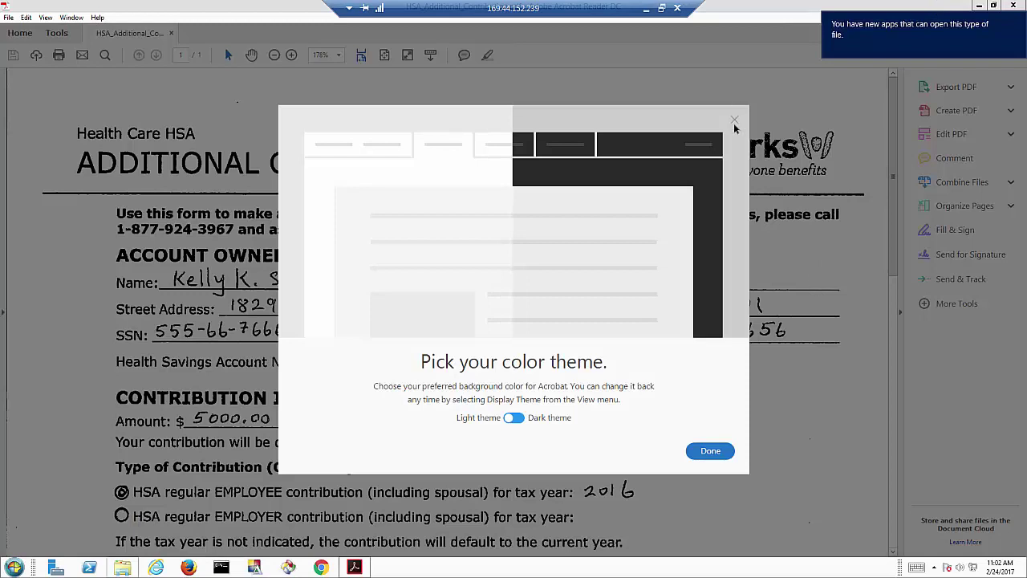
left_click(733, 121)
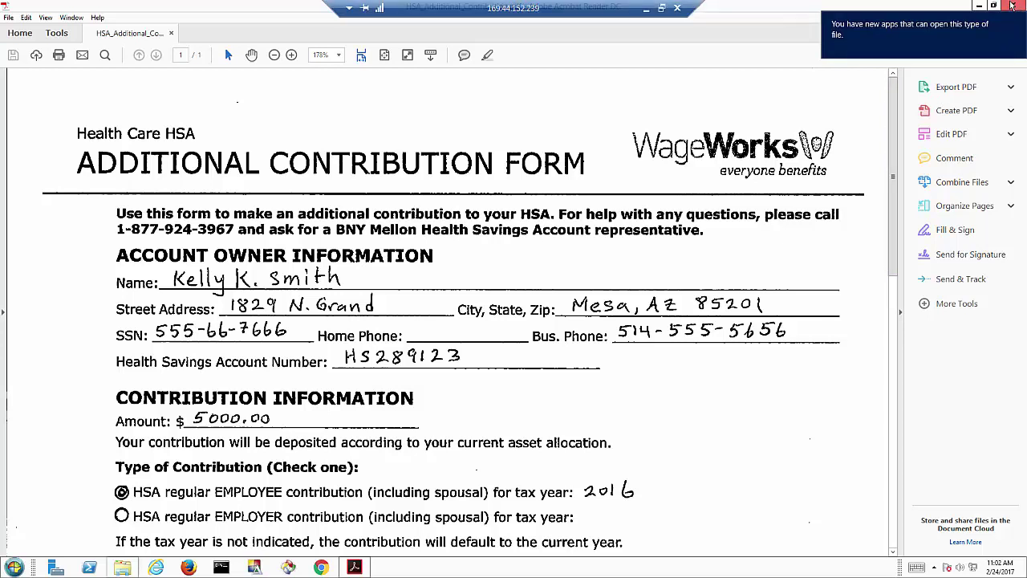
left_click(1012, 6)
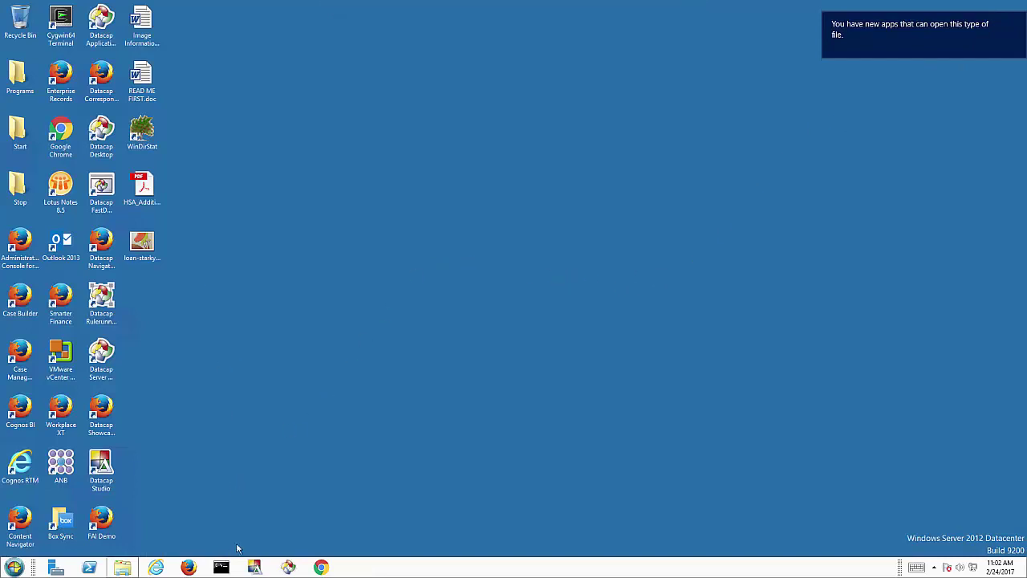
Launch Datacap FastDoc and log in to NavigatorLab with the account password
left_click(97, 192)
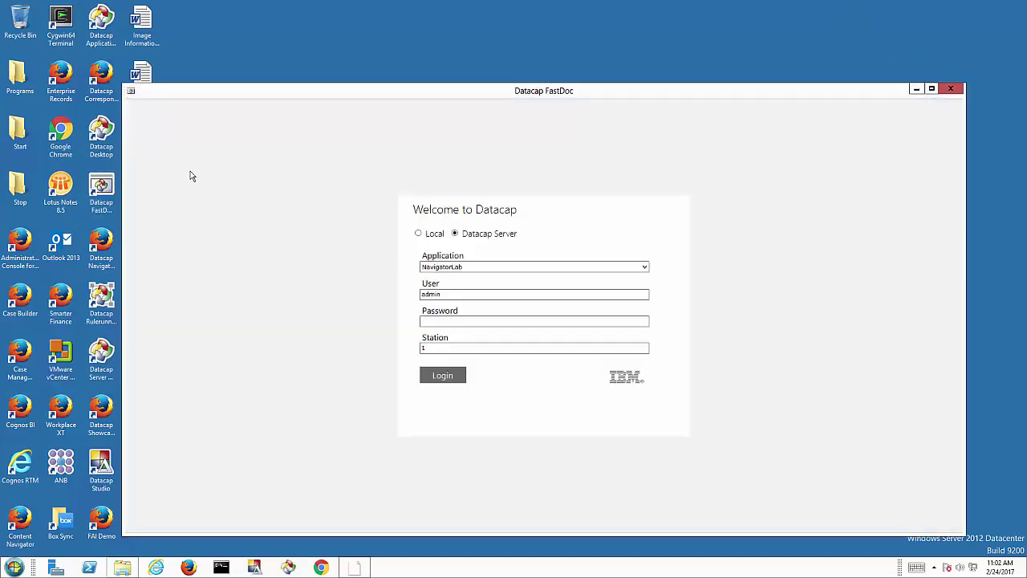
left_click_drag(287, 99, 330, 57)
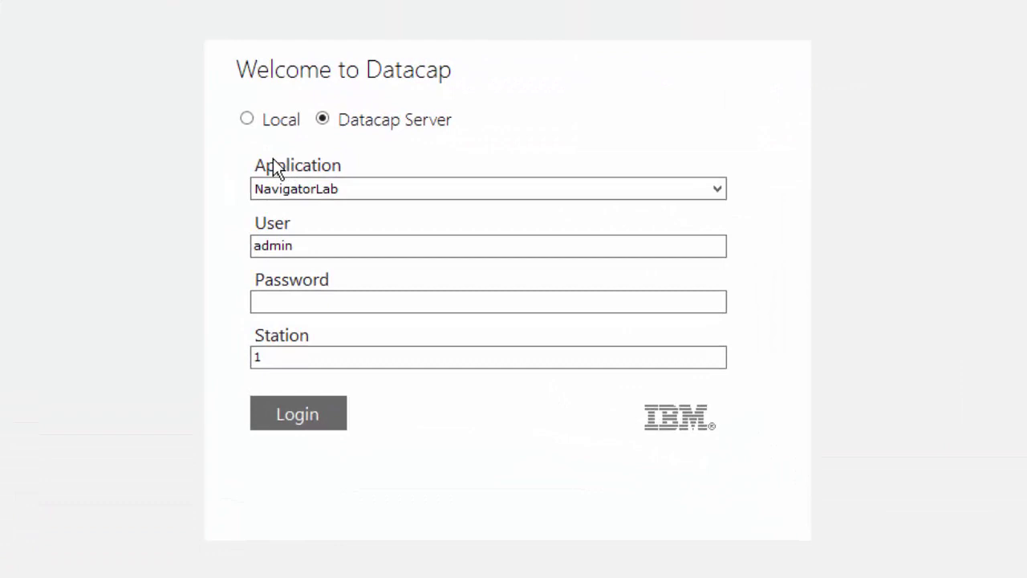
left_click(312, 298)
type("admin")
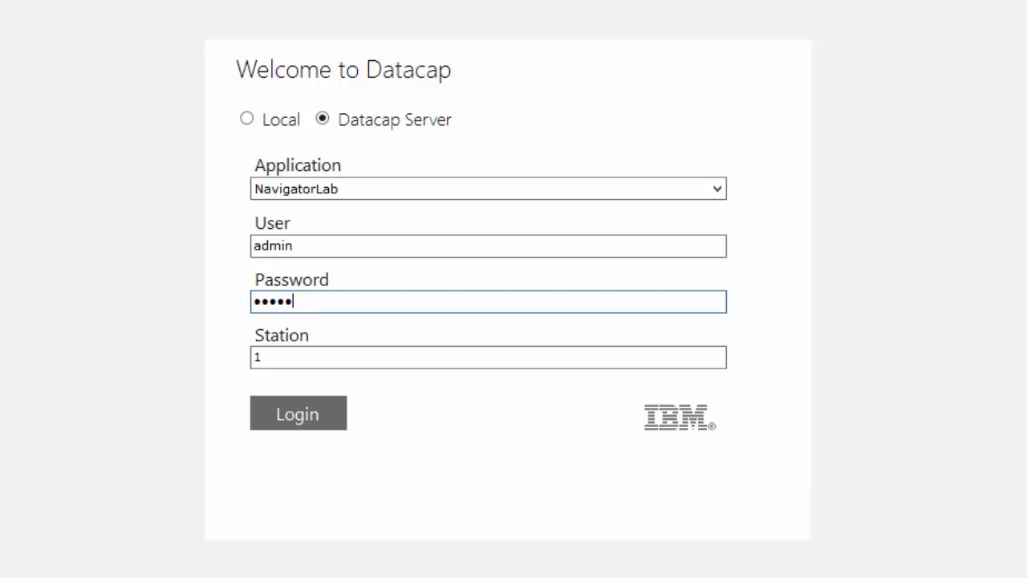
key("Return")
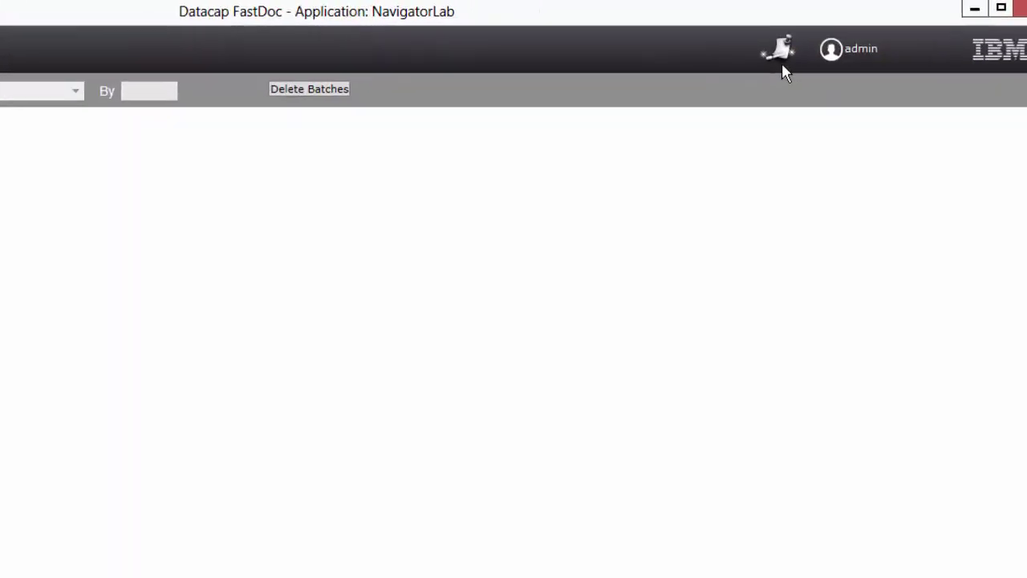
Start a new RRS application in the Application Wizard and name it FinancialDocs
left_click(671, 89)
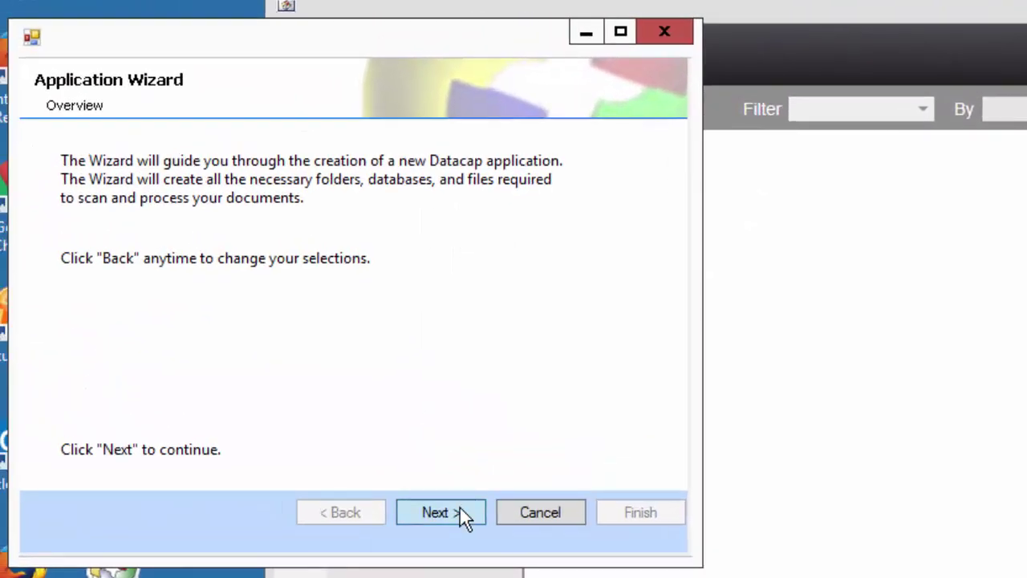
left_click(463, 516)
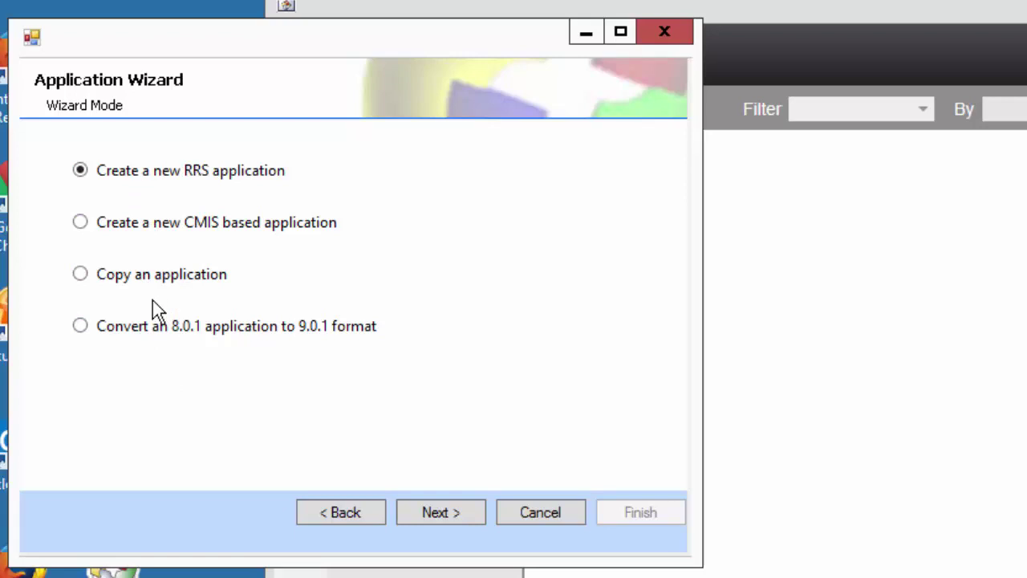
left_click(414, 519)
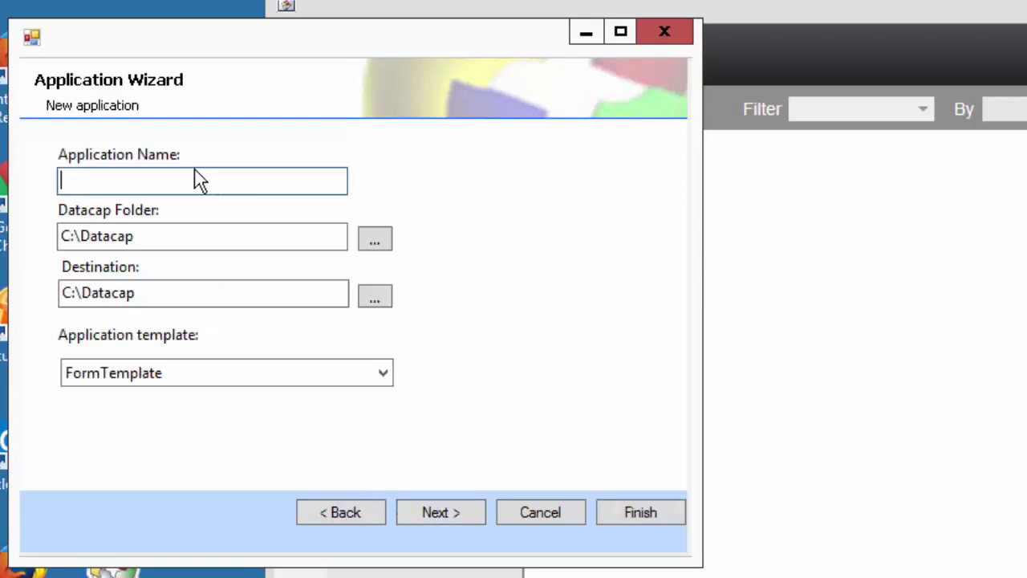
type("ICR_")
key("BackSpace")
key("BackSpace")
key("BackSpace")
key("BackSpace")
type("HSA_")
key("BackSpace")
key("BackSpace")
key("BackSpace")
key("BackSpace")
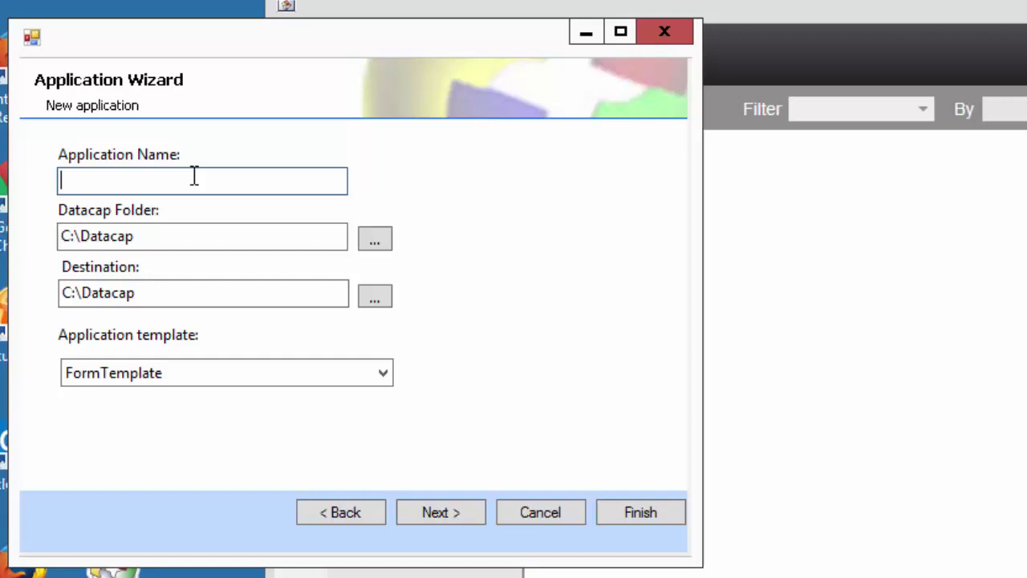
type("FinancialDocs")
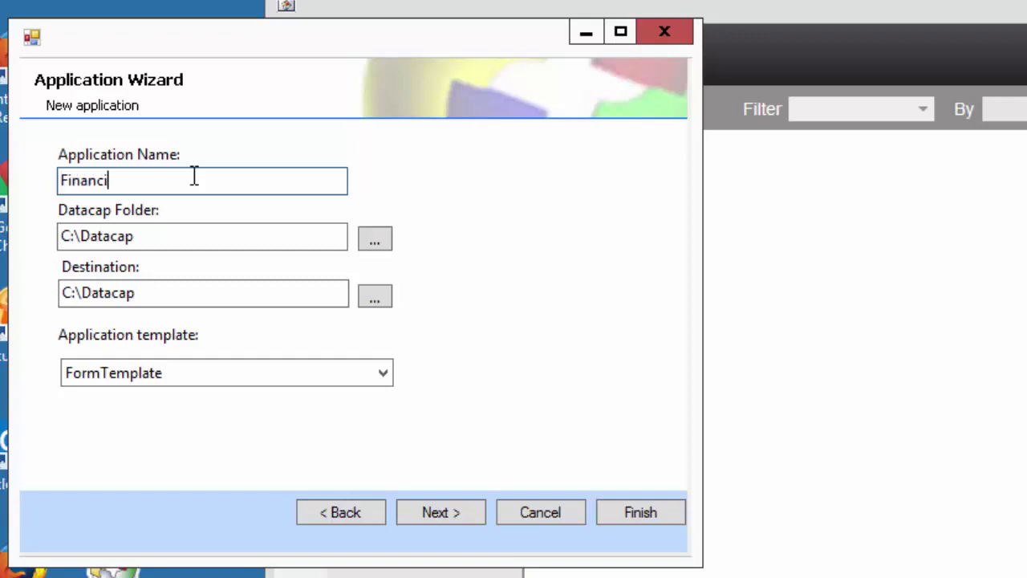
Review the Other, Document and Page hierarchy, then create the application
left_click(425, 500)
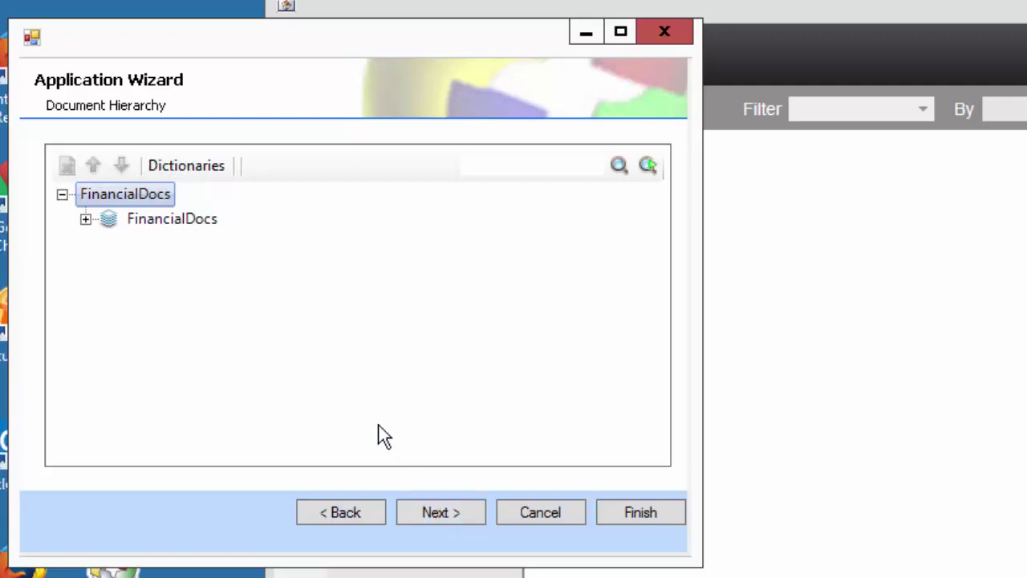
left_click(86, 219)
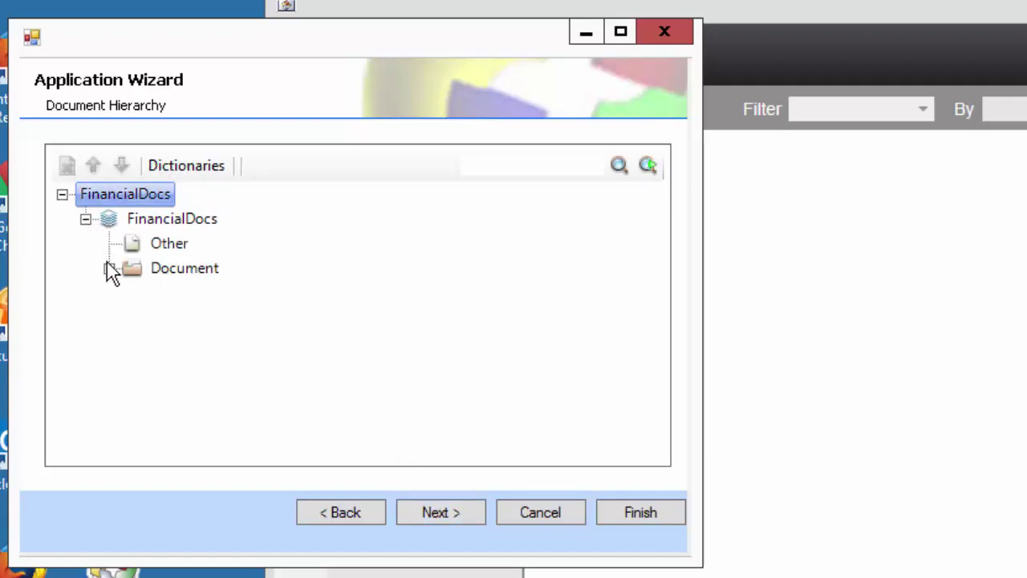
left_click(109, 268)
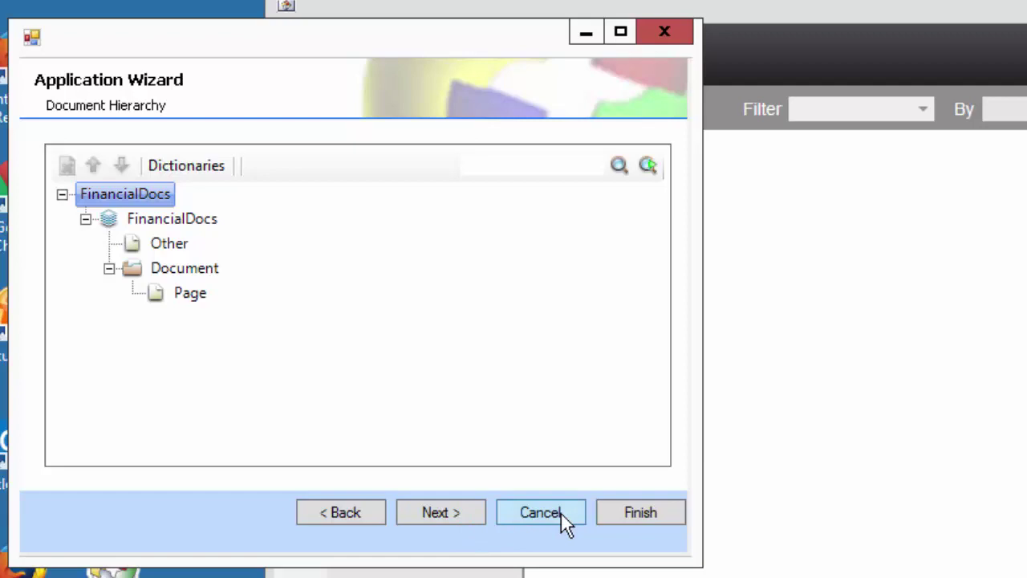
left_click(633, 509)
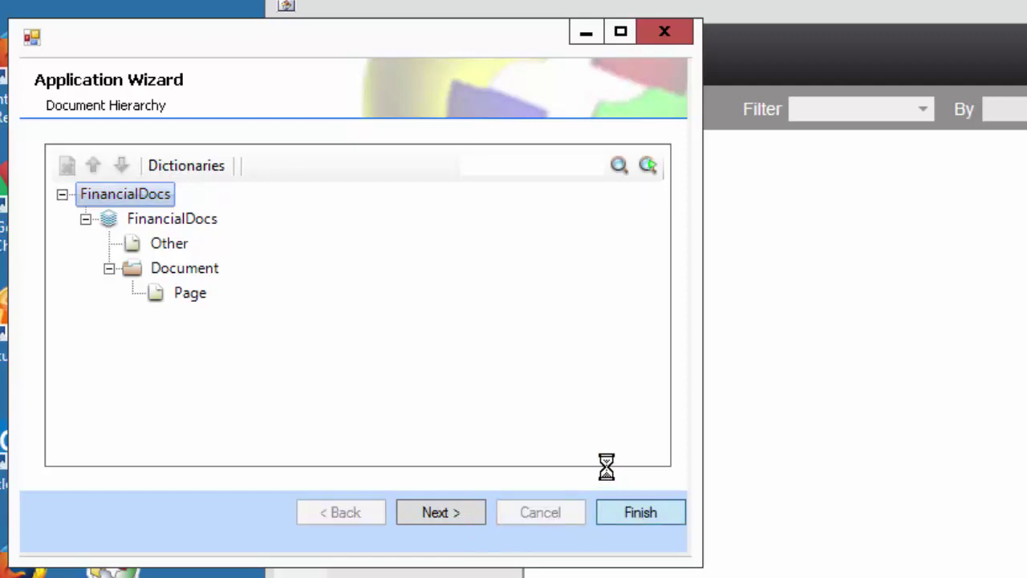
Close the wizard summary and the C:\Datacap\FinancialDocs Explorer window
left_click(67, 434)
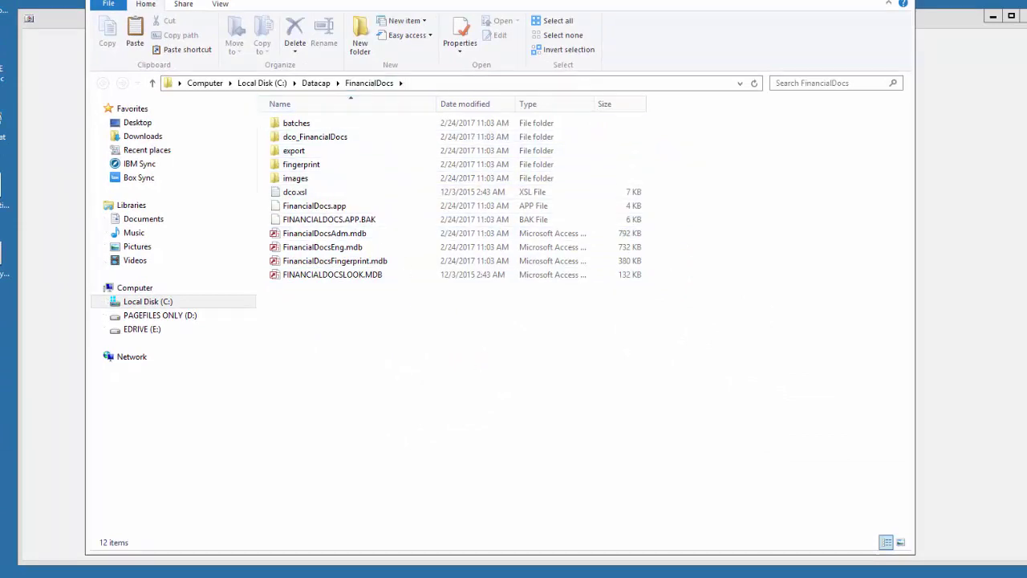
key("alt+F4")
Choose FinancialDocs from the Application list and log in
left_click(603, 237)
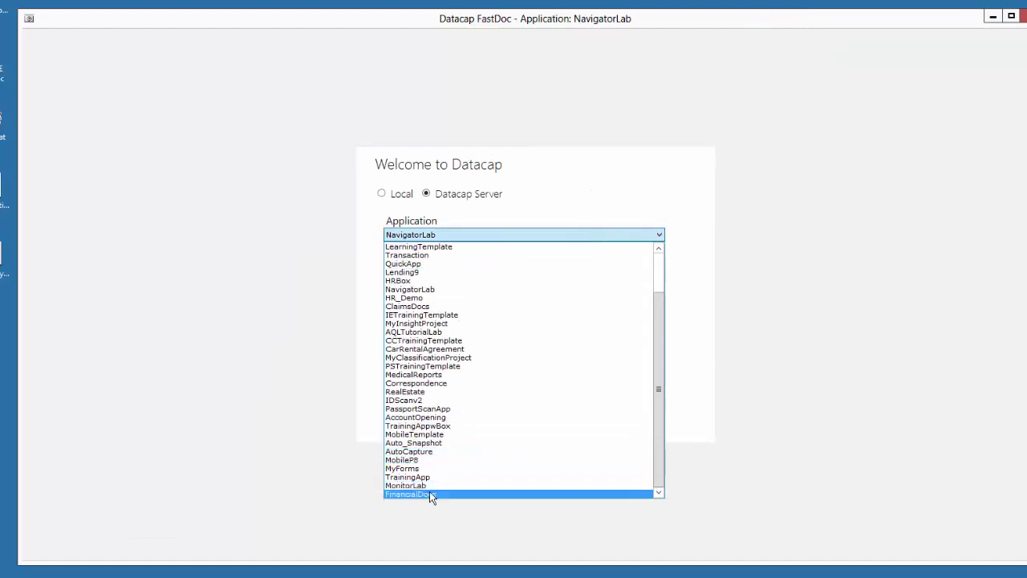
left_click(429, 492)
left_click(439, 305)
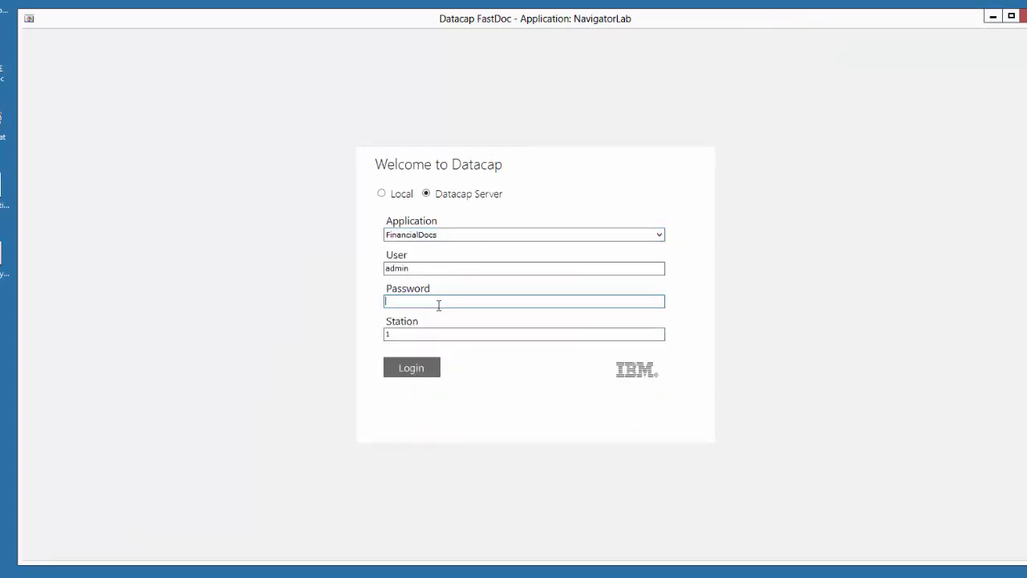
key("Return")
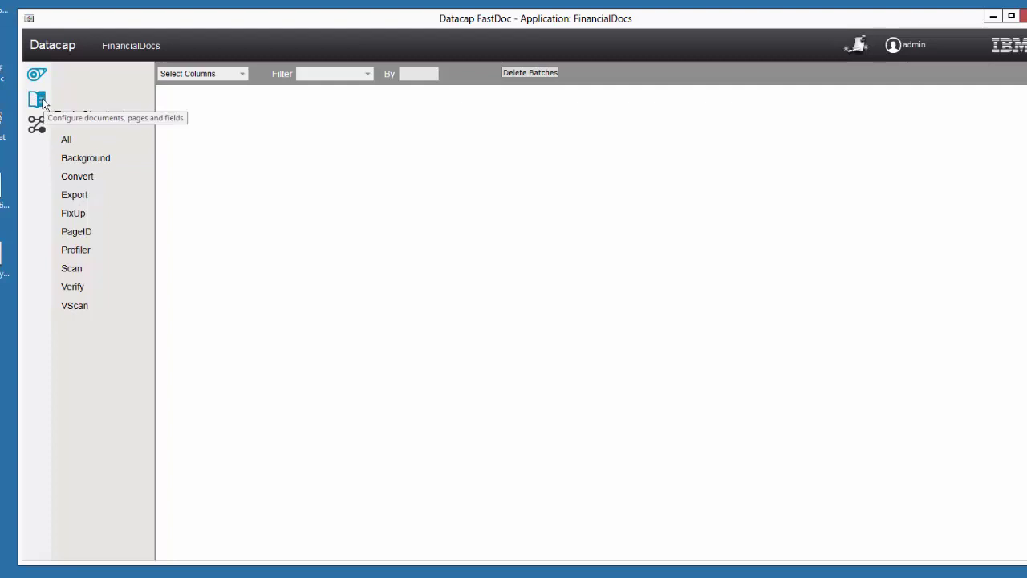
Look through the shortcuts, jobs and batch structure views, ending on the batch structure
left_click(40, 100)
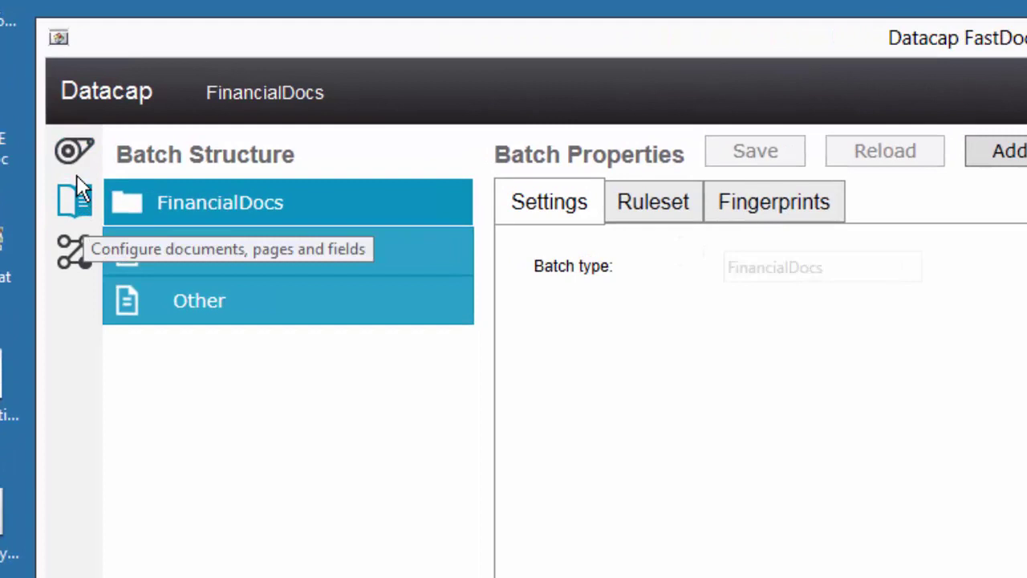
left_click(74, 152)
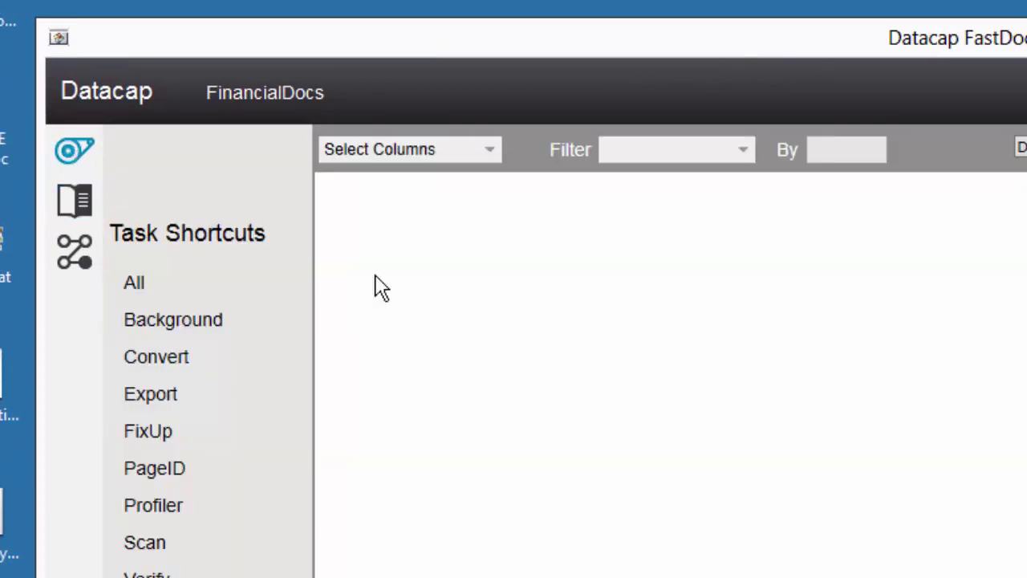
left_click(75, 201)
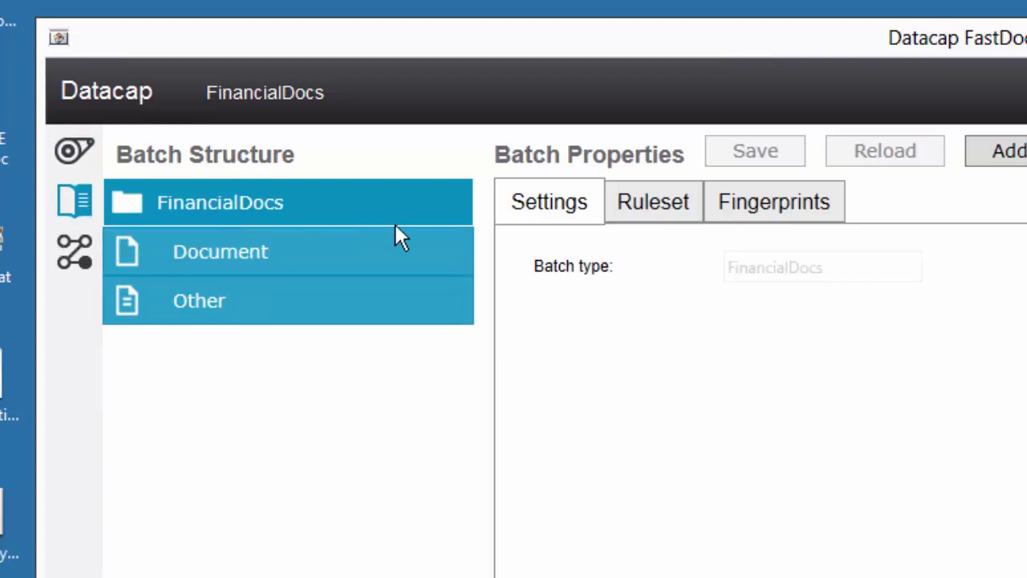
left_click(77, 251)
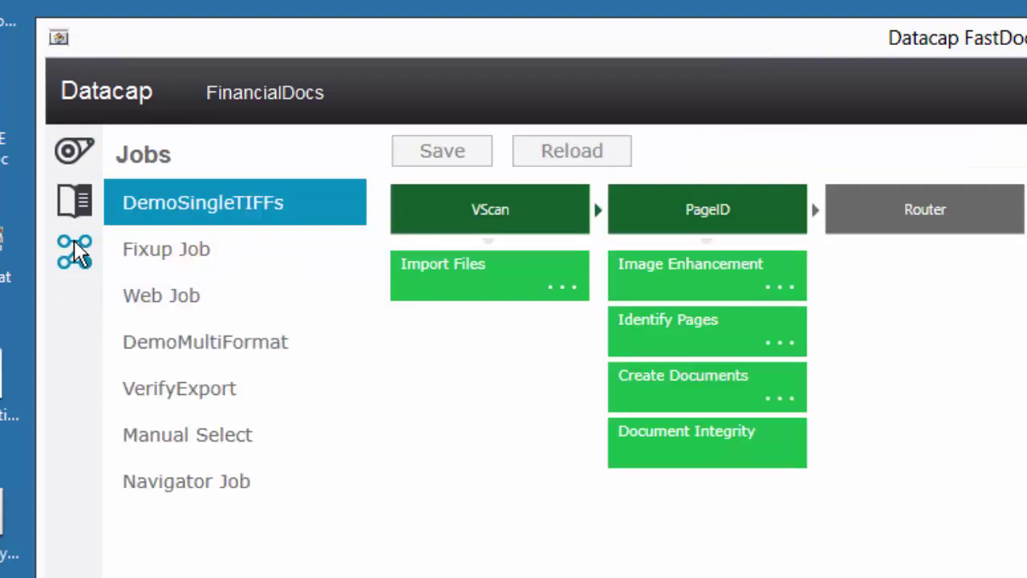
left_click(74, 192)
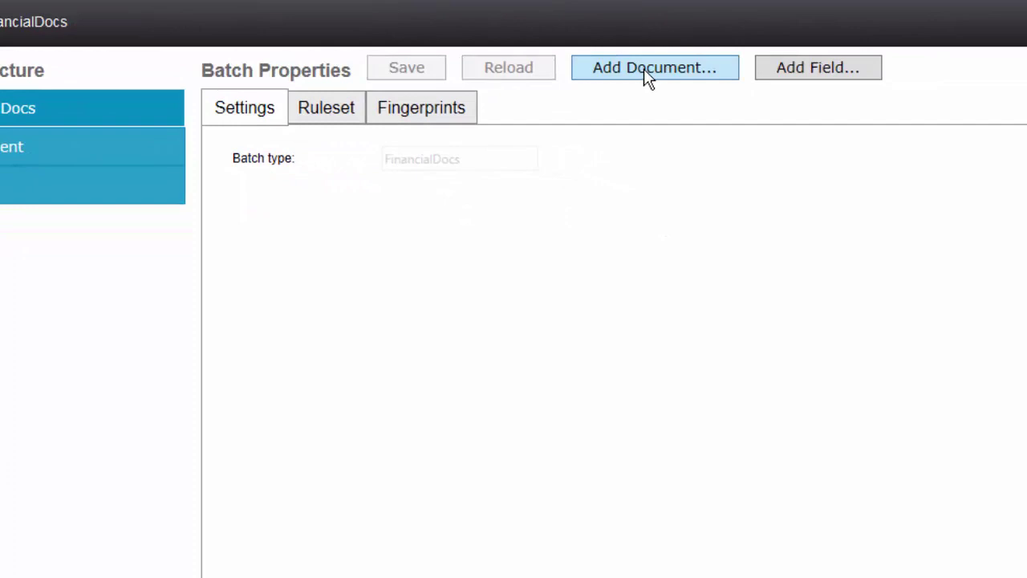
Add an HSA_Funding document type that reuses rulesets from Document
left_click(644, 68)
type("H")
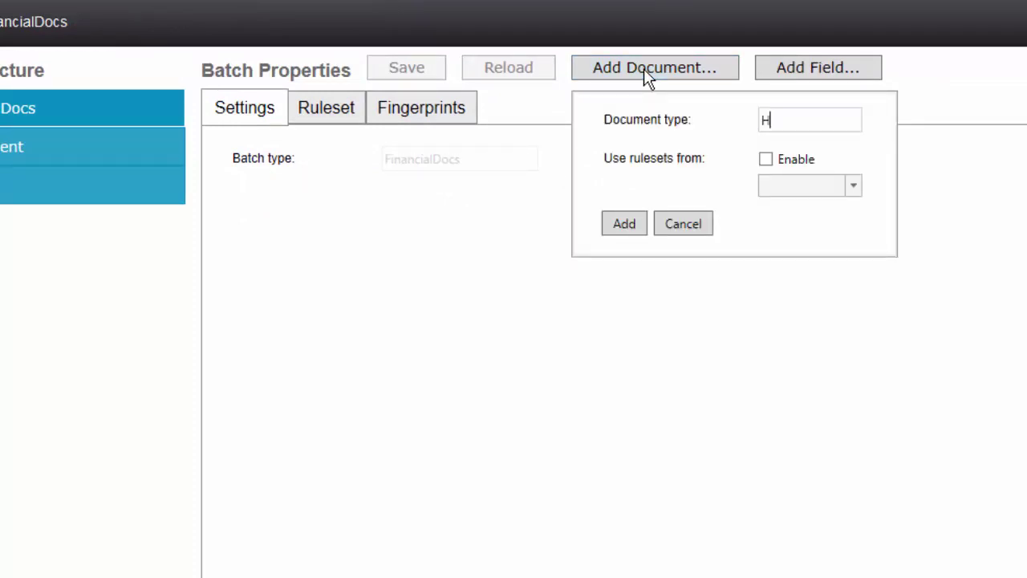
type("SA_Funding")
left_click(766, 160)
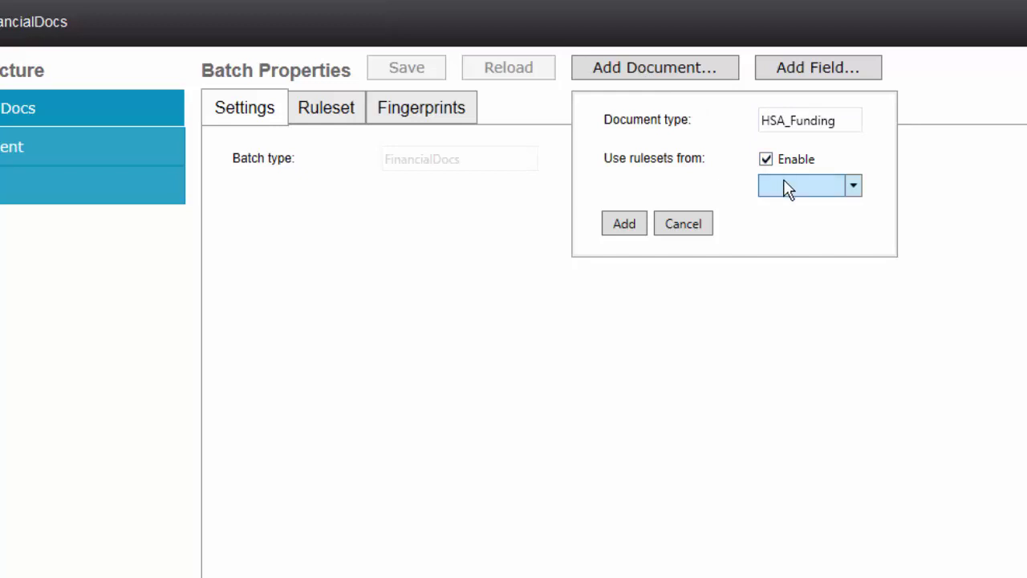
left_click(789, 188)
left_click(784, 209)
left_click(624, 224)
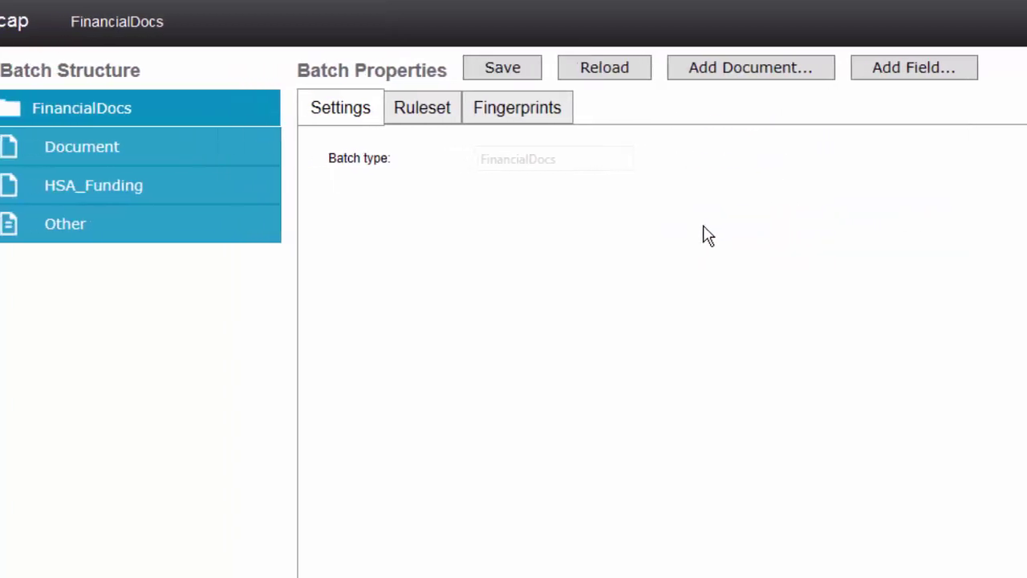
Add page type HSA_Funding_main under HSA_Funding, using rulesets from Page
left_click(150, 186)
left_click(792, 72)
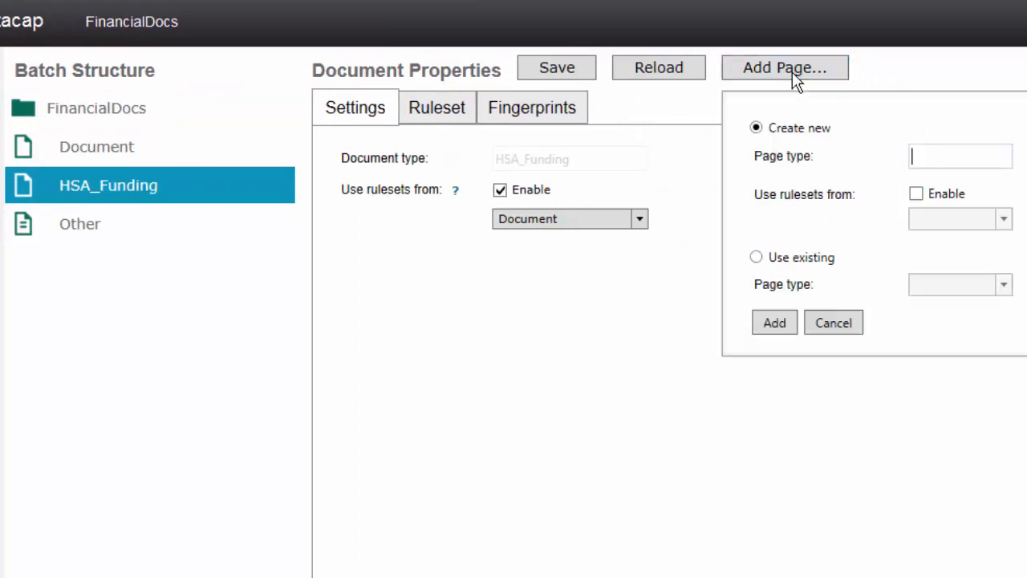
type("HSA_Funding_main")
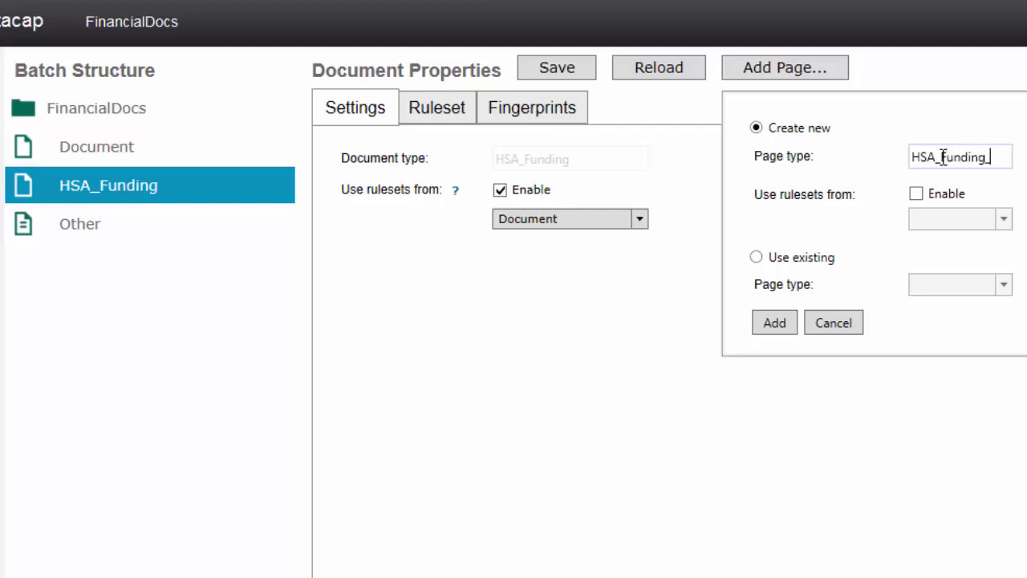
left_click(916, 194)
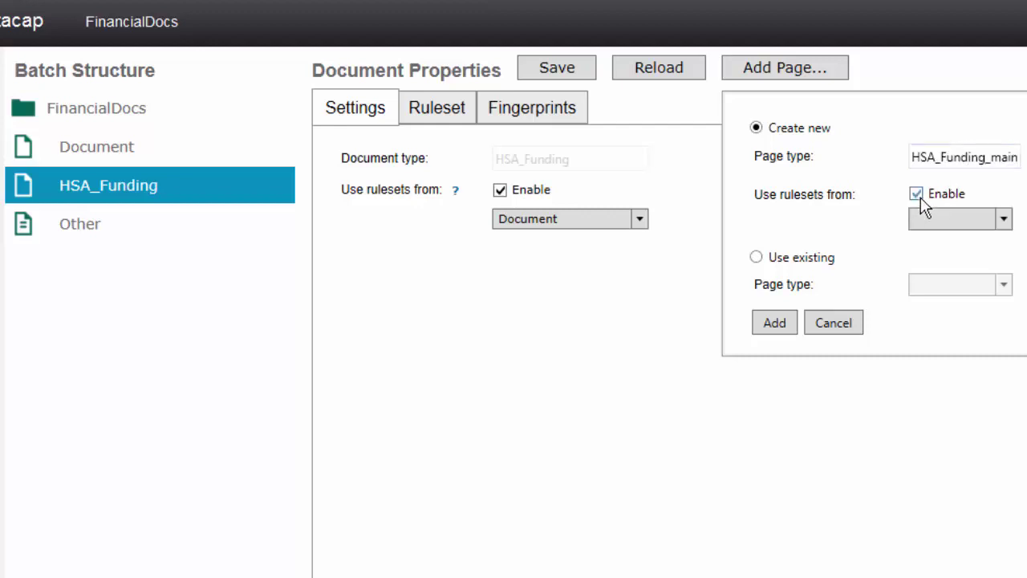
left_click(935, 218)
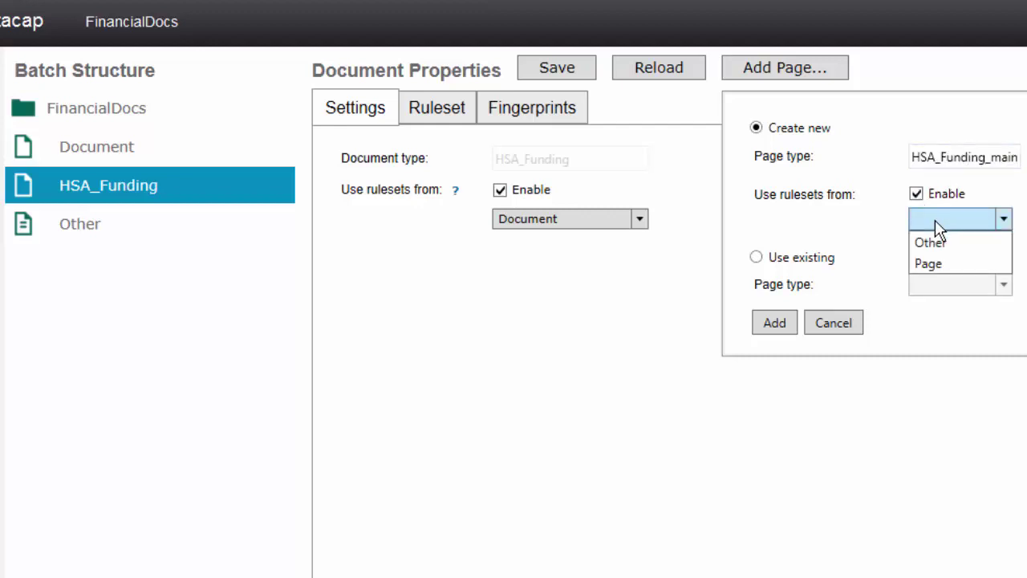
left_click(931, 264)
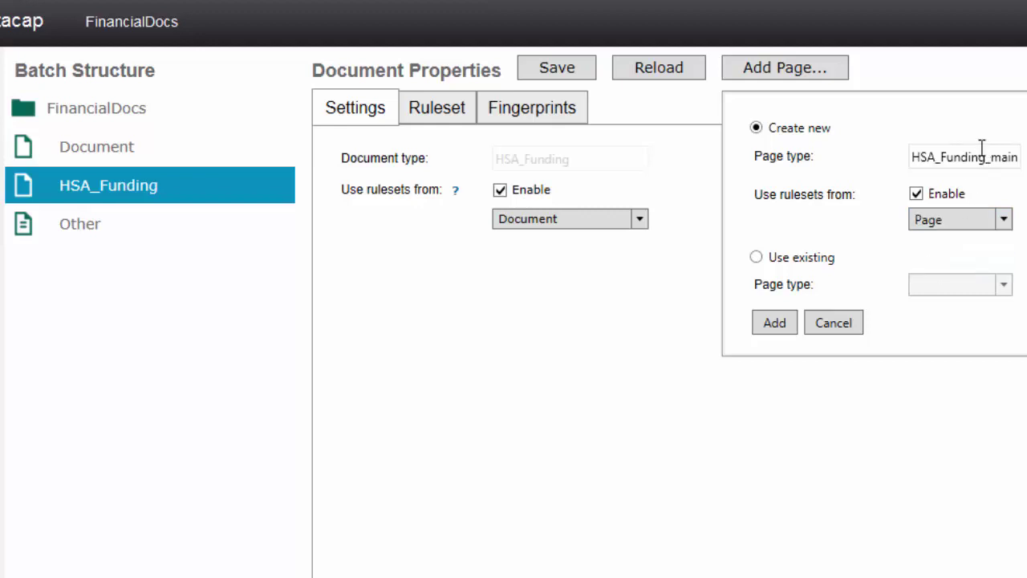
left_click(774, 324)
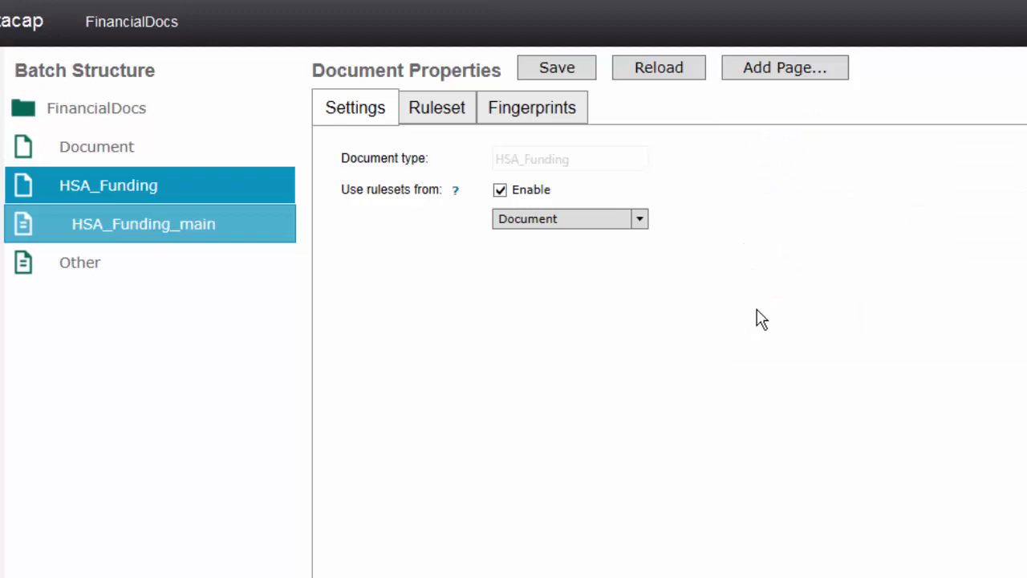
Set HSA_Funding_main's Minimum, Maximum and Order values each to 1
left_click(69, 224)
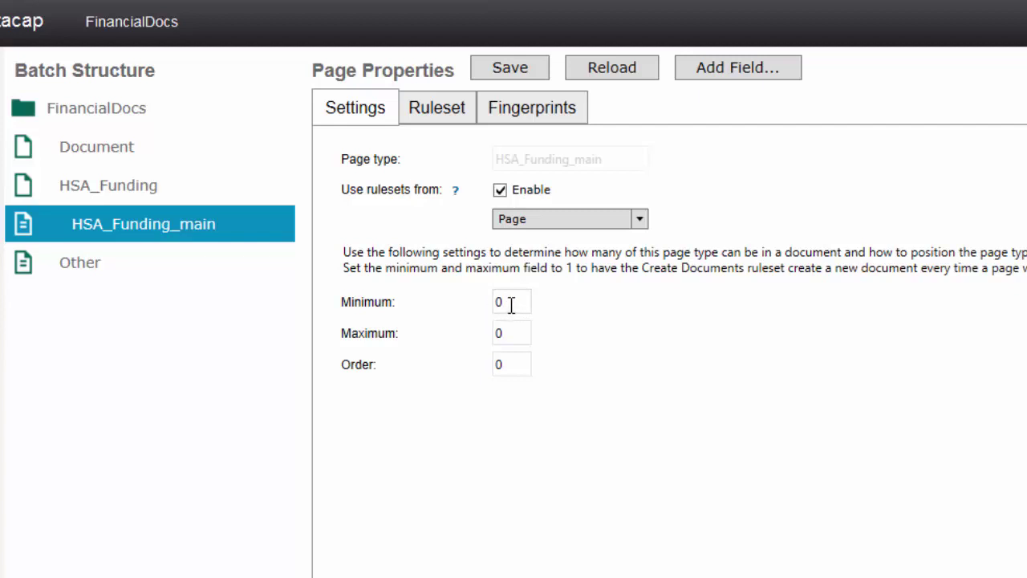
double_click(512, 304)
type("1")
double_click(502, 337)
type("1")
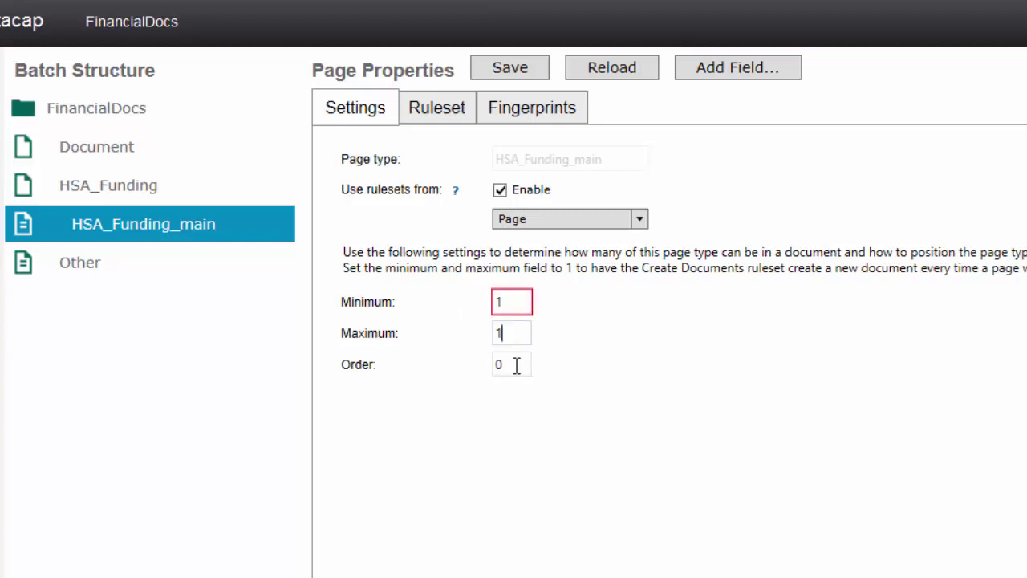
double_click(513, 364)
type("1")
Add the Name and Account_Number fields to HSA_Funding_main and save
left_click(717, 69)
left_click(889, 160)
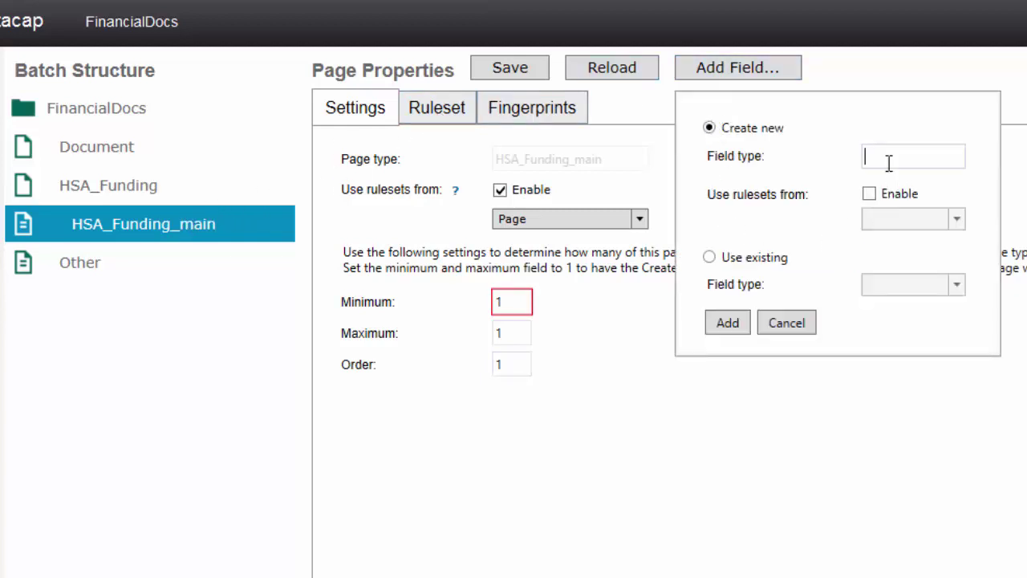
type("Name")
left_click(715, 322)
left_click(740, 68)
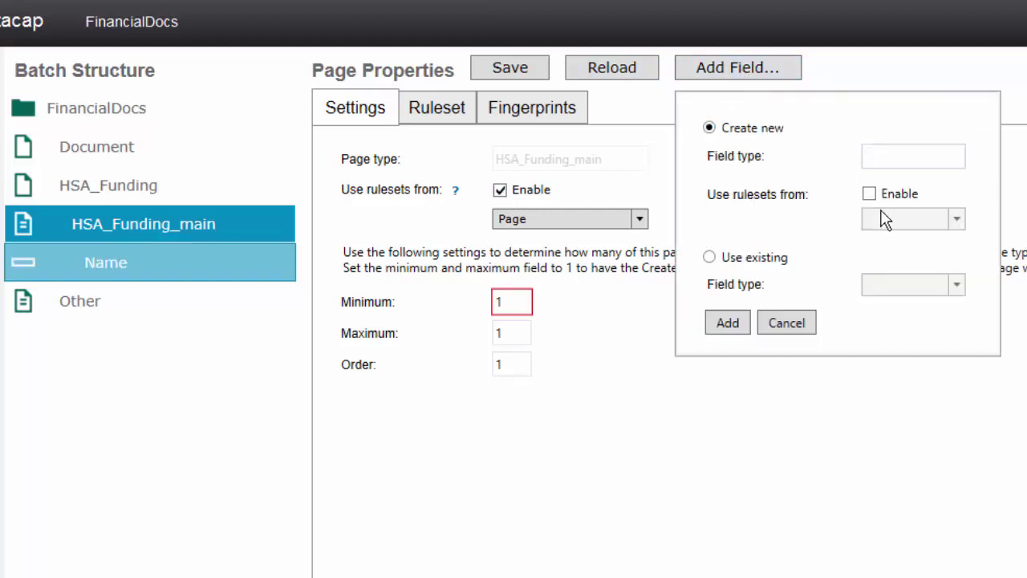
type("/a")
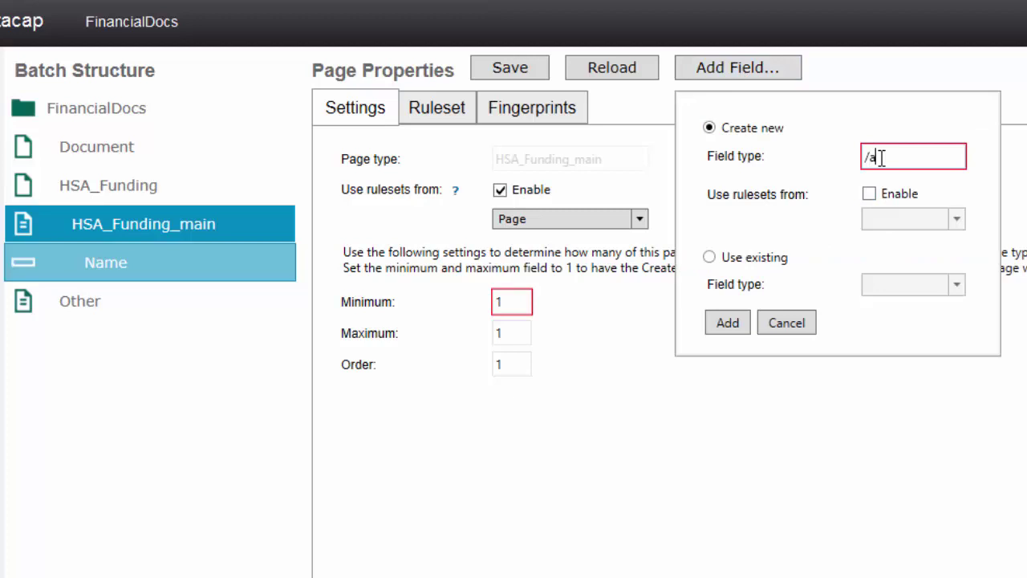
key("BackSpace")
key("BackSpace")
type("Accou")
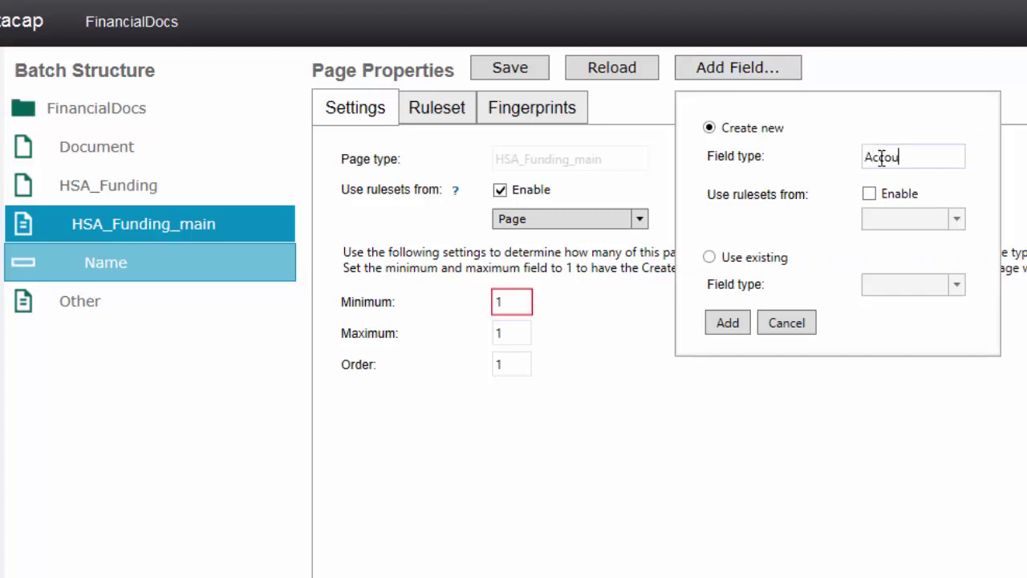
type("nt_Number")
left_click(711, 322)
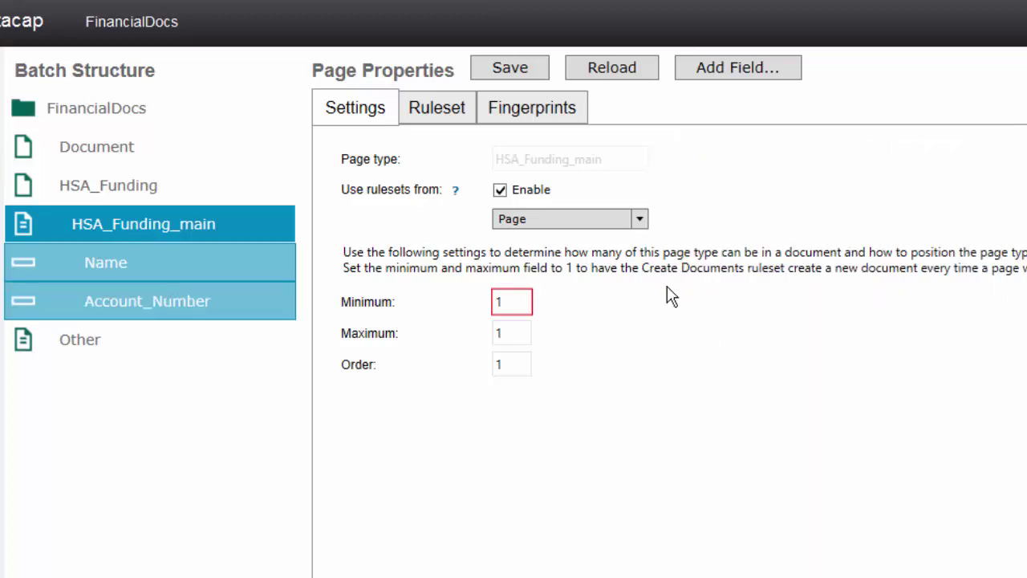
left_click(493, 80)
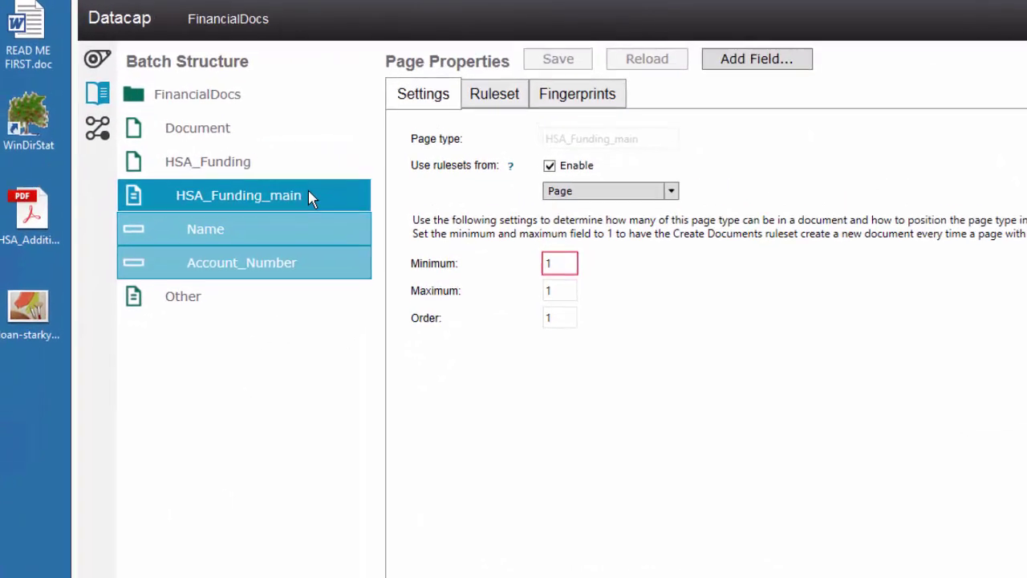
Add the SSN, Street_Address and CityStateZip fields to the page
left_click(722, 61)
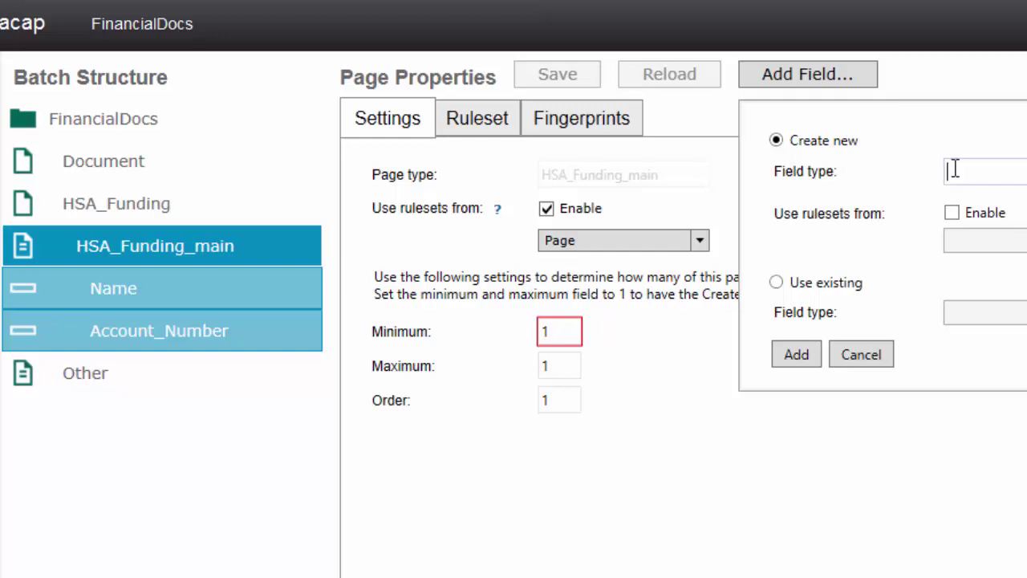
type("SSN")
left_click(790, 354)
left_click(803, 74)
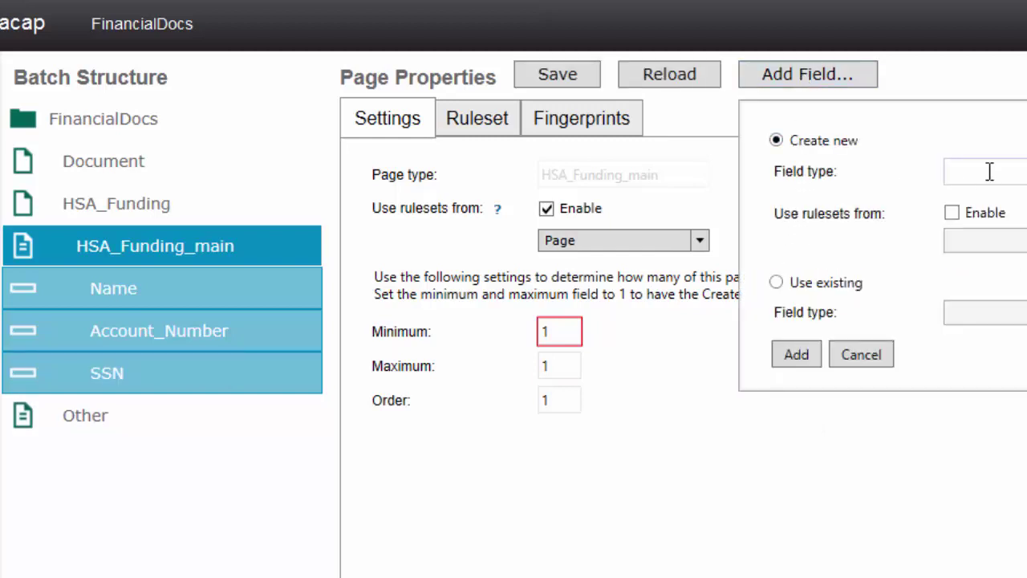
type("Street_Address")
left_click(799, 353)
left_click(816, 88)
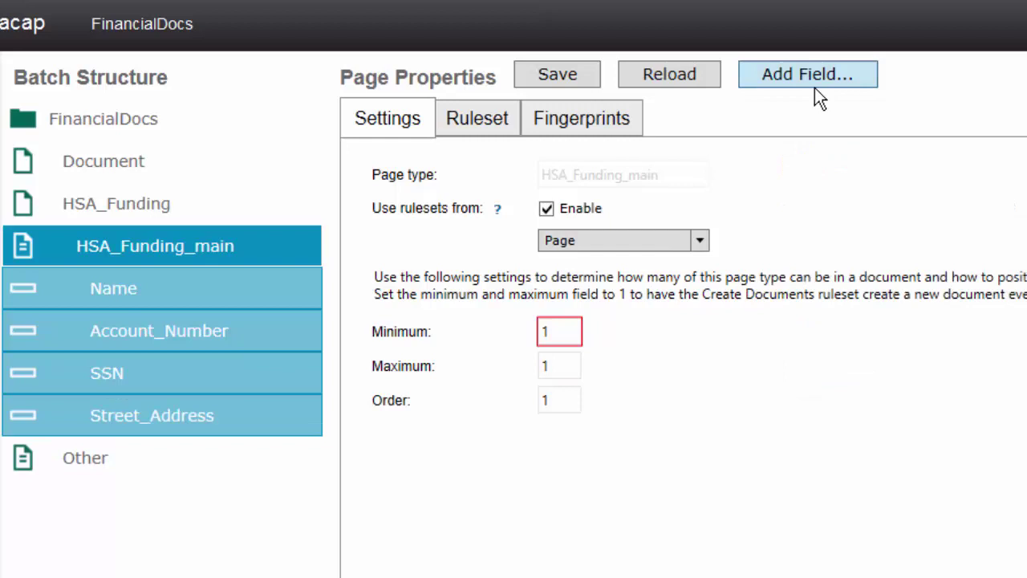
type("CityS")
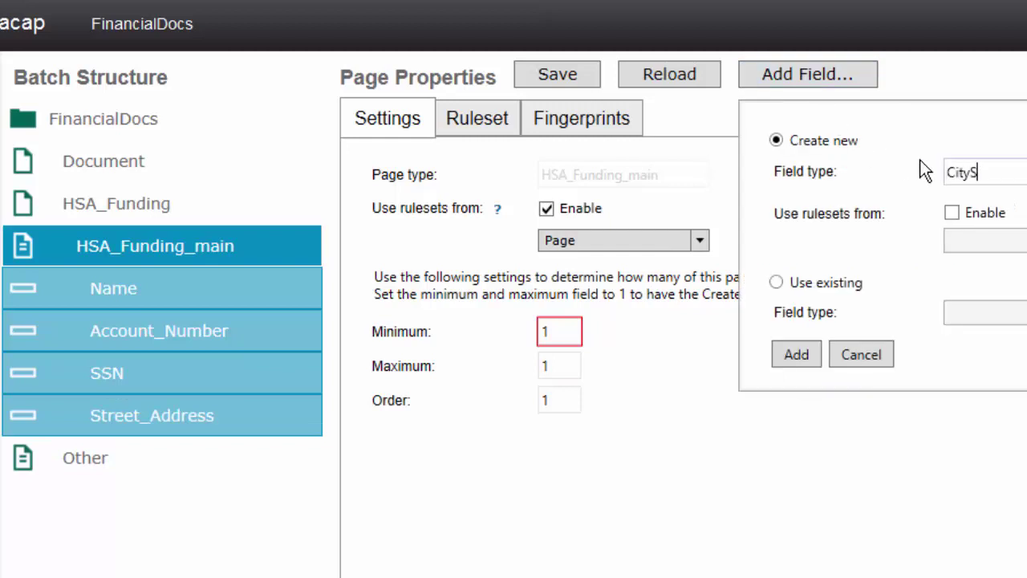
type("tateZip")
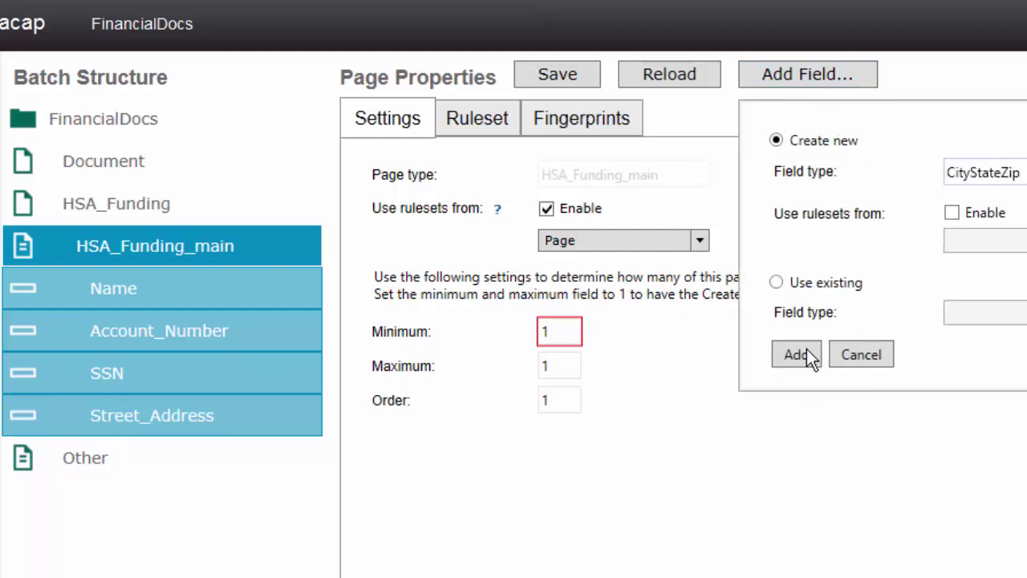
left_click(806, 354)
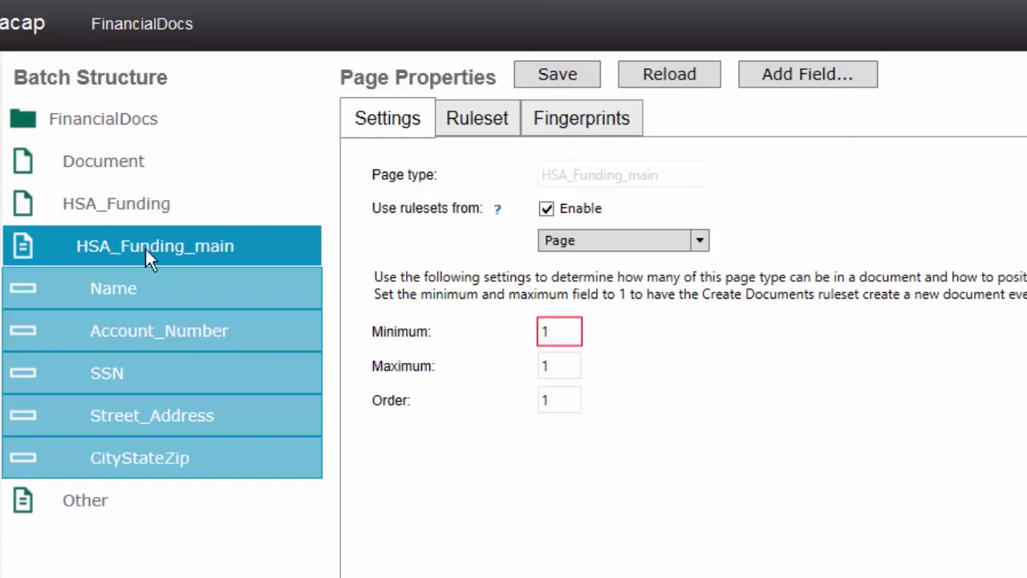
Select the Recognize Pages and Fields ruleset and enable Read Page, leaving machine print off
left_click(491, 141)
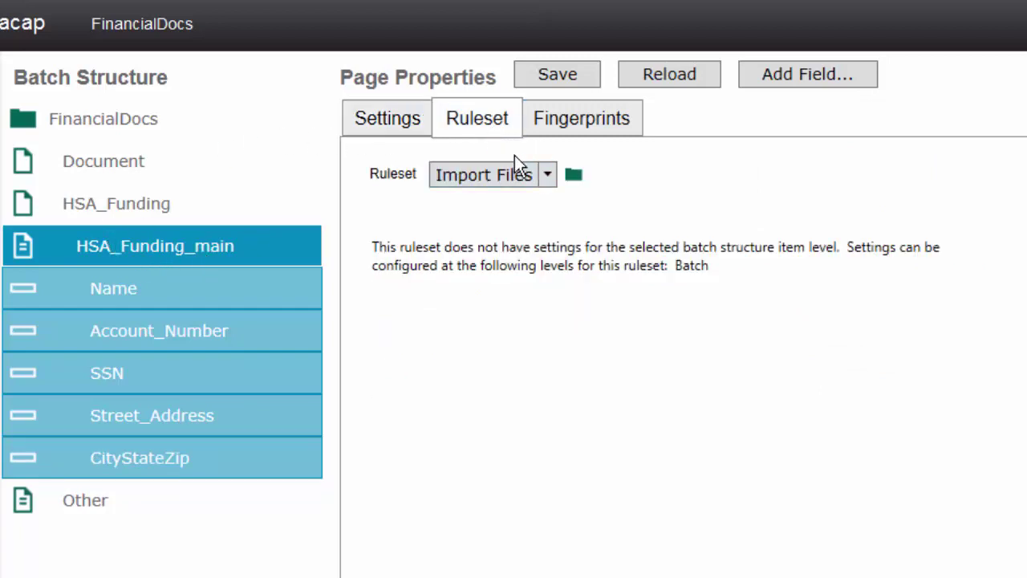
left_click(545, 173)
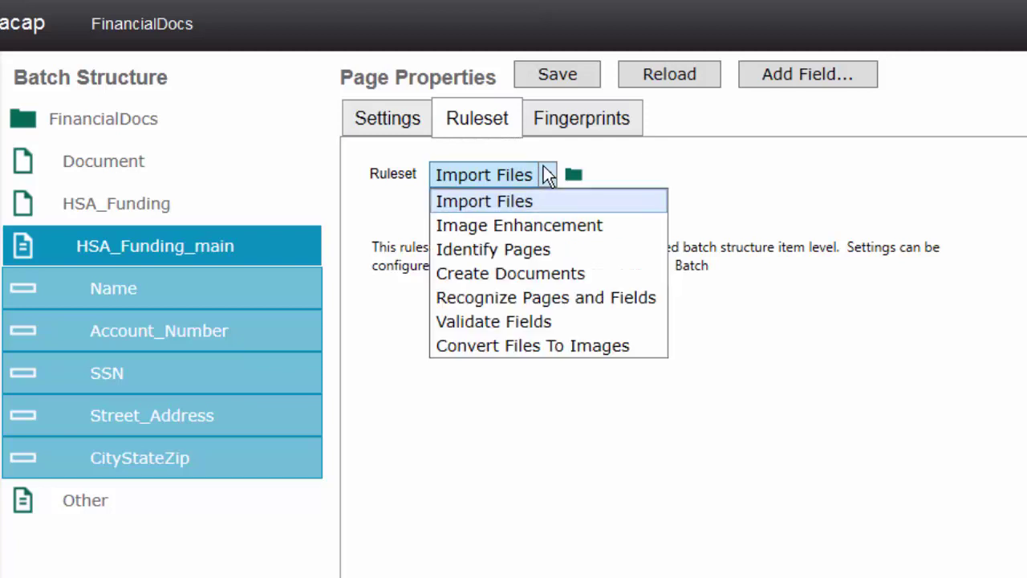
left_click(507, 298)
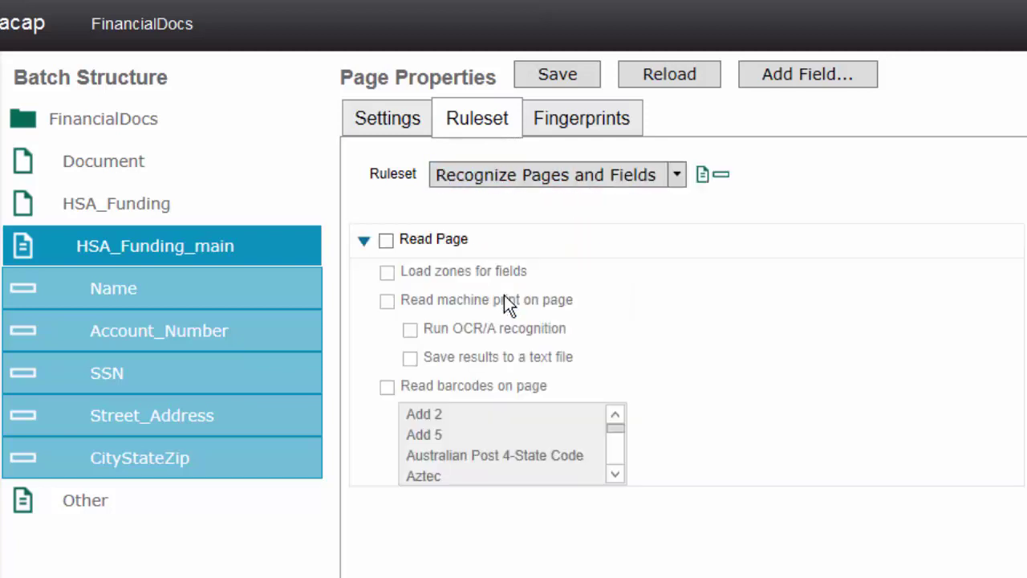
left_click(386, 244)
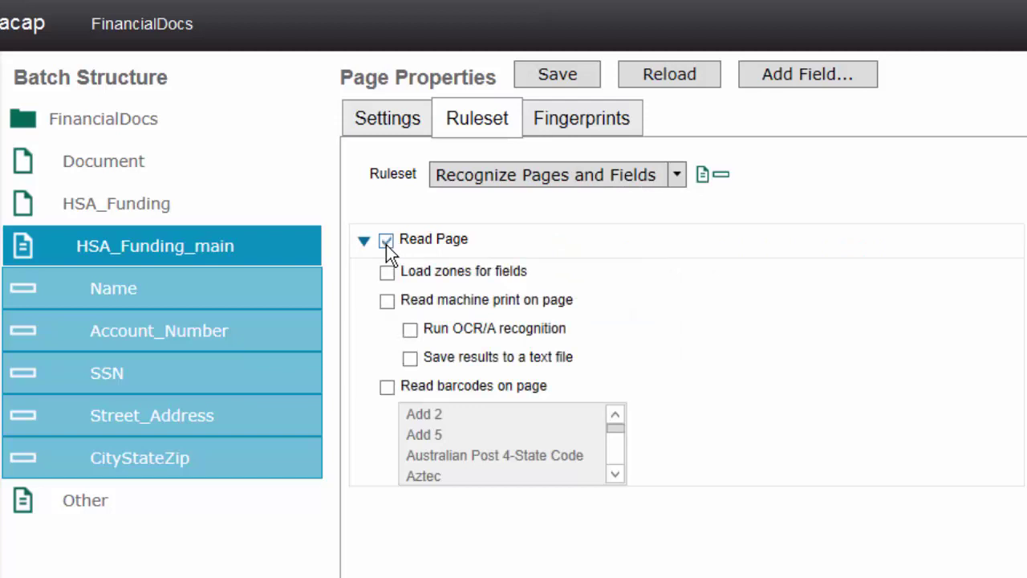
left_click(386, 302)
left_click(387, 302)
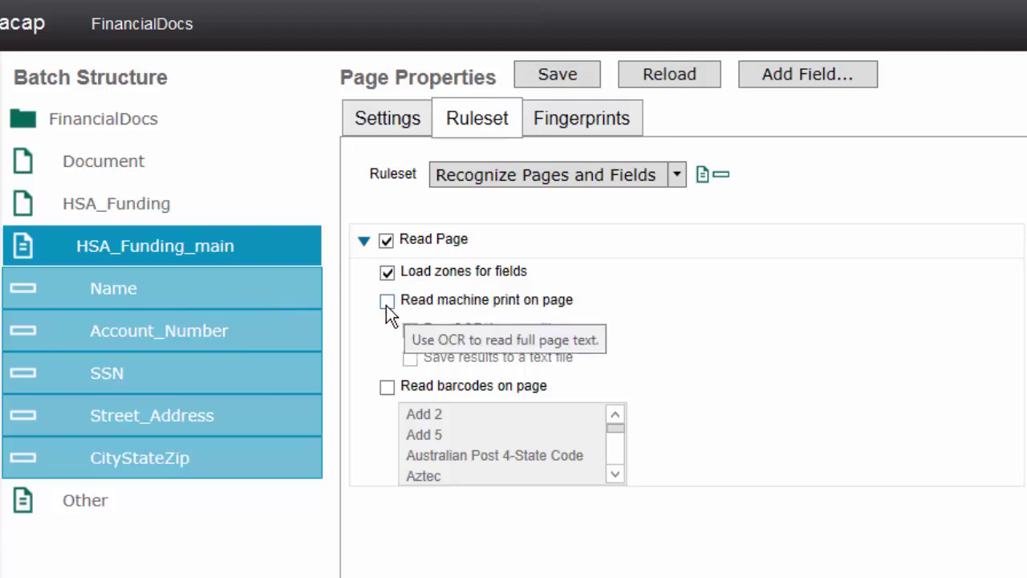
left_click(207, 291)
Turn on field reading for Name, Account_Number and SSN, with Name and Account_Number as hand print
left_click(387, 237)
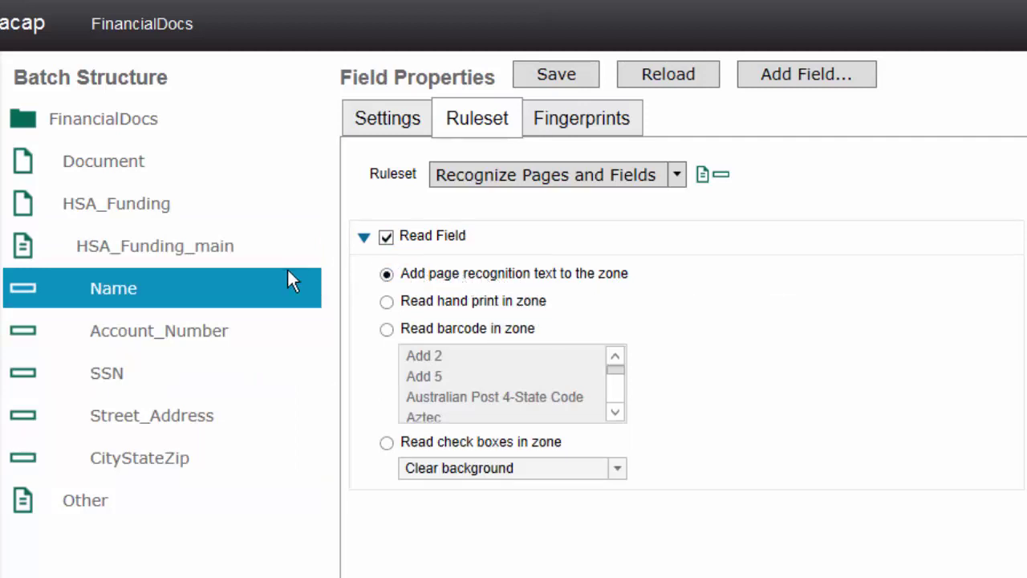
left_click(390, 301)
left_click(197, 325)
left_click(386, 237)
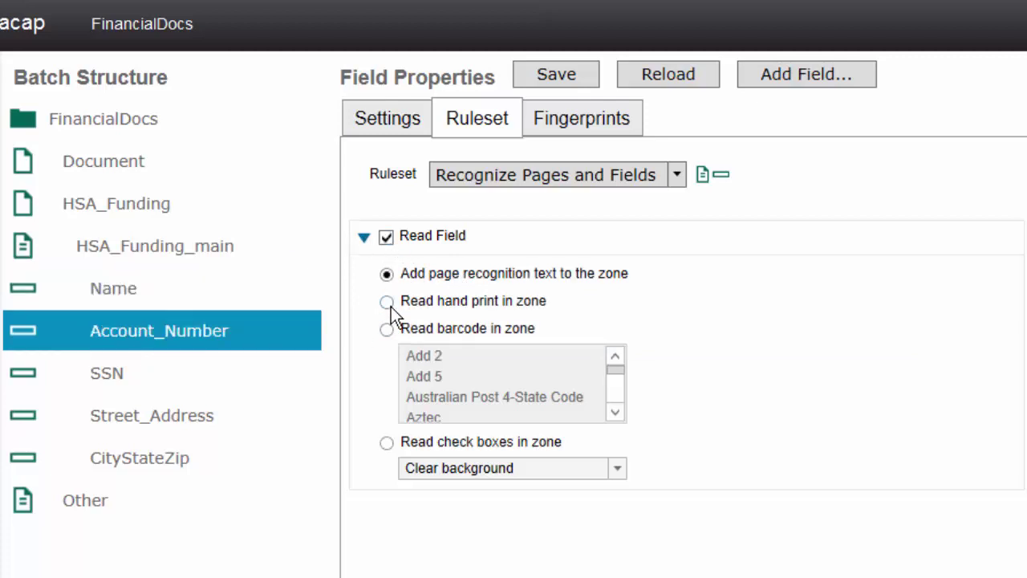
left_click(391, 306)
left_click(139, 371)
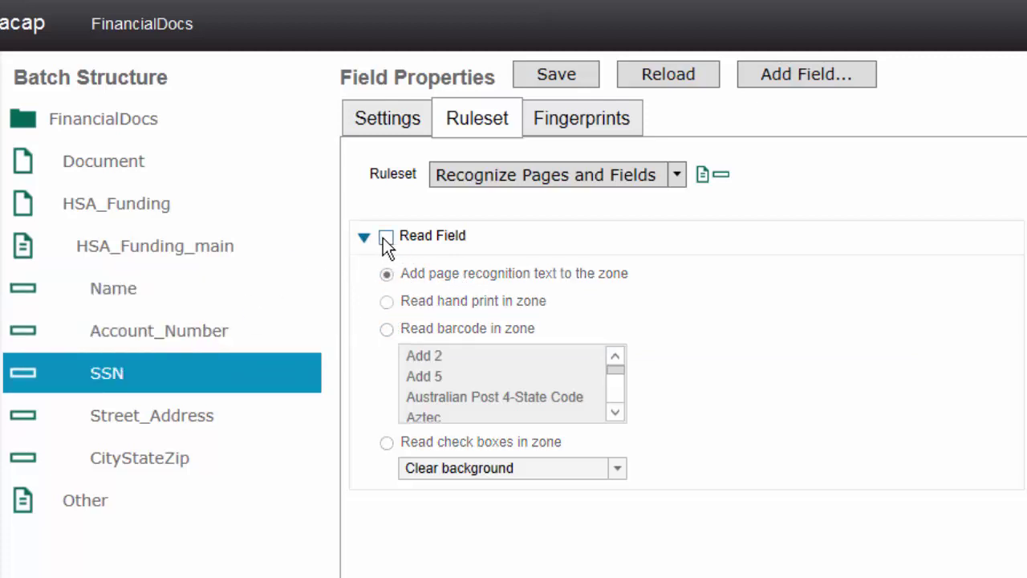
left_click(386, 237)
Set Street_Address to read hand print, turn on reading for CityStateZip, and save
left_click(164, 421)
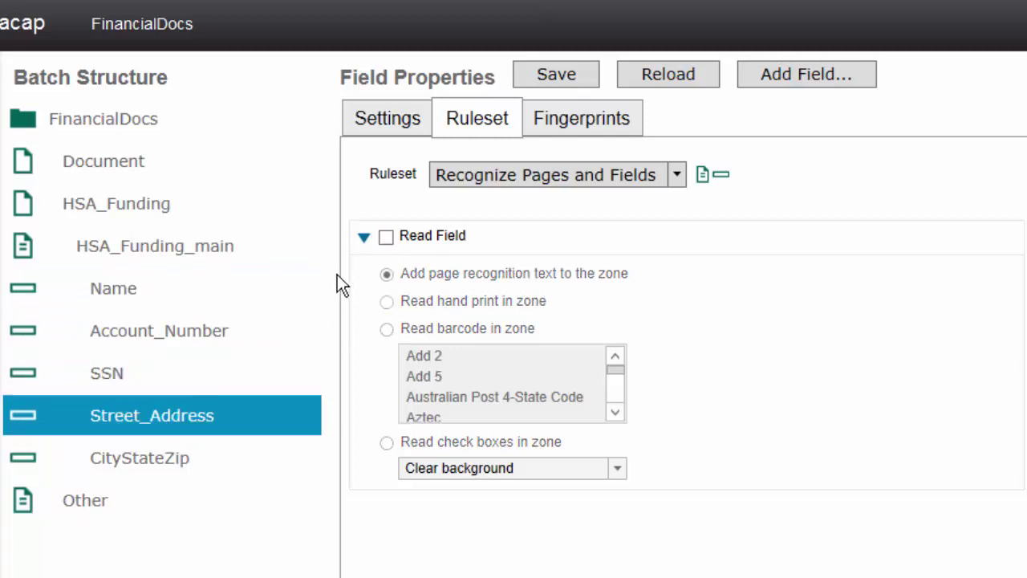
left_click(385, 237)
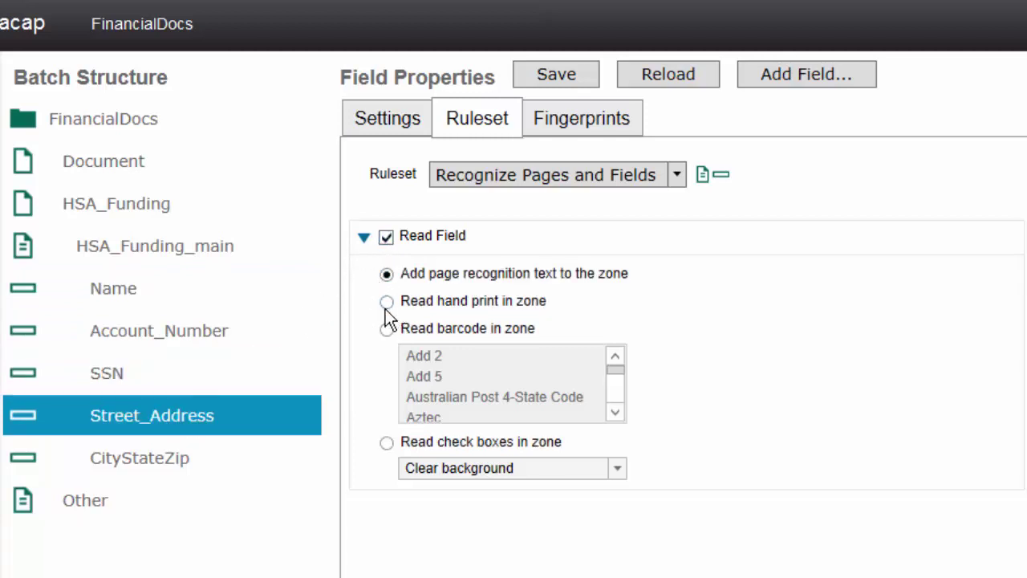
left_click(386, 302)
key("Down")
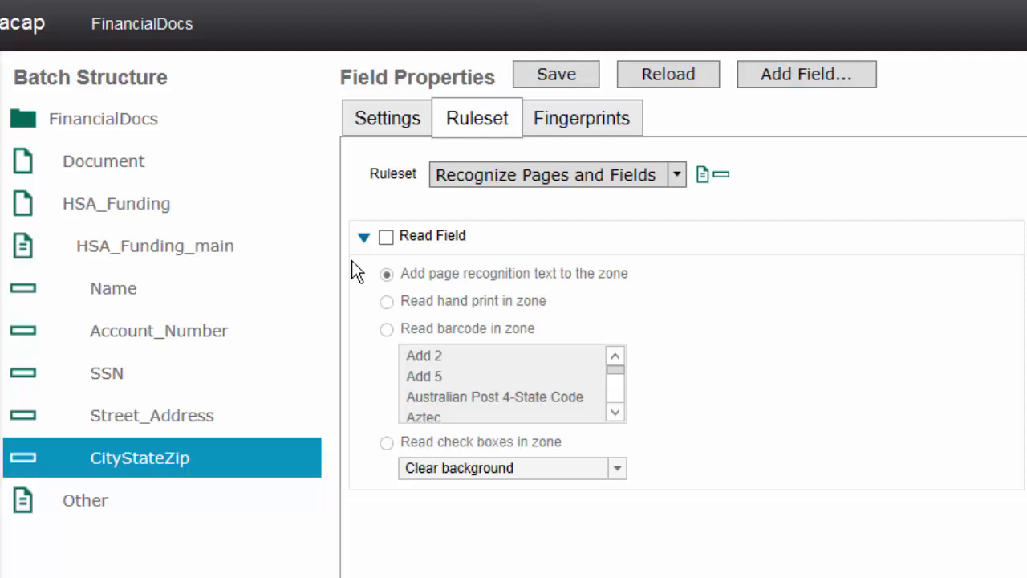
left_click(386, 240)
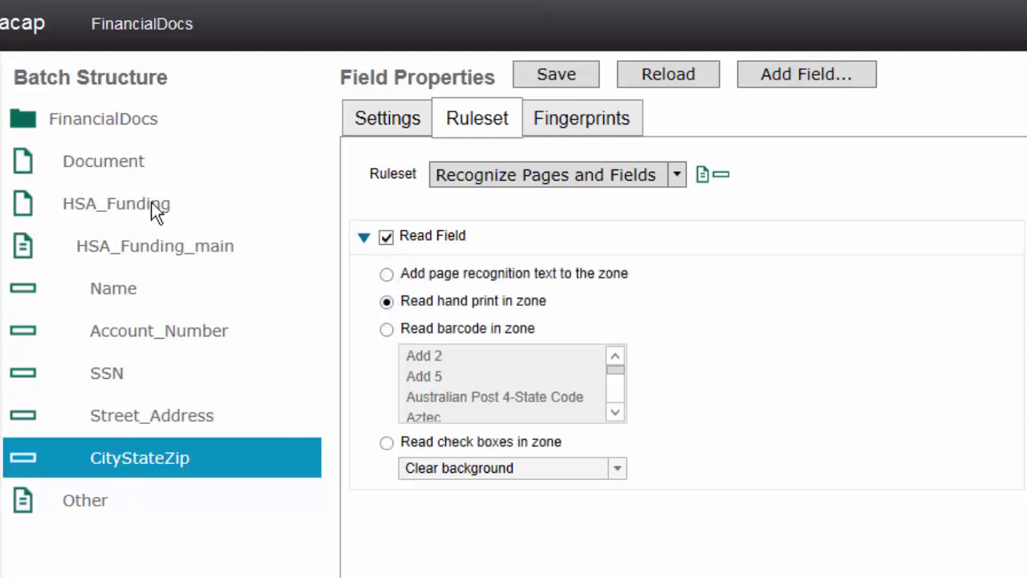
left_click(541, 75)
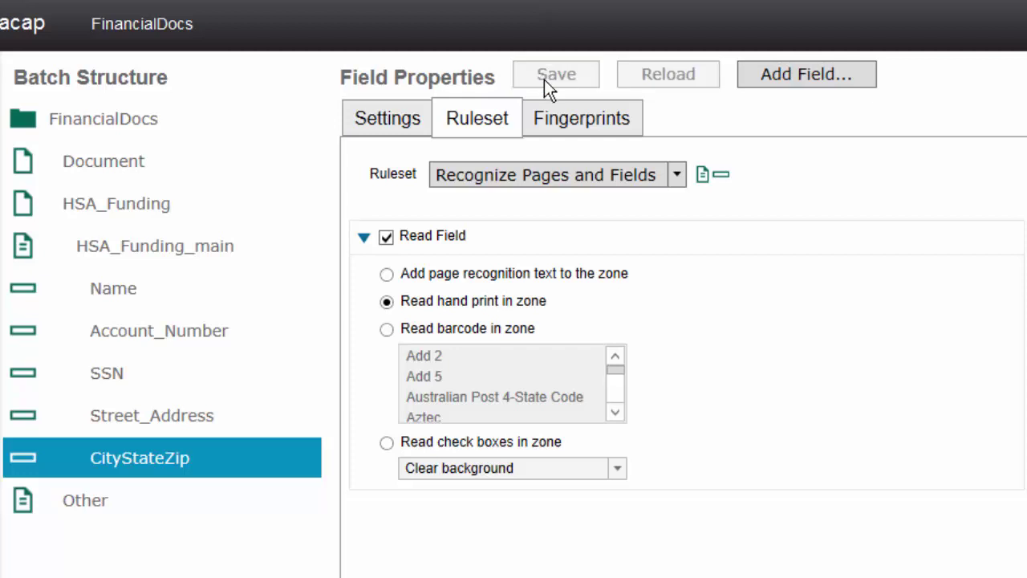
Show the FinancialDocs batch's Identify Pages ruleset and inspect its Fingerprinting folder and 0.70 problem value
left_click(575, 179)
left_click(532, 249)
left_click(126, 131)
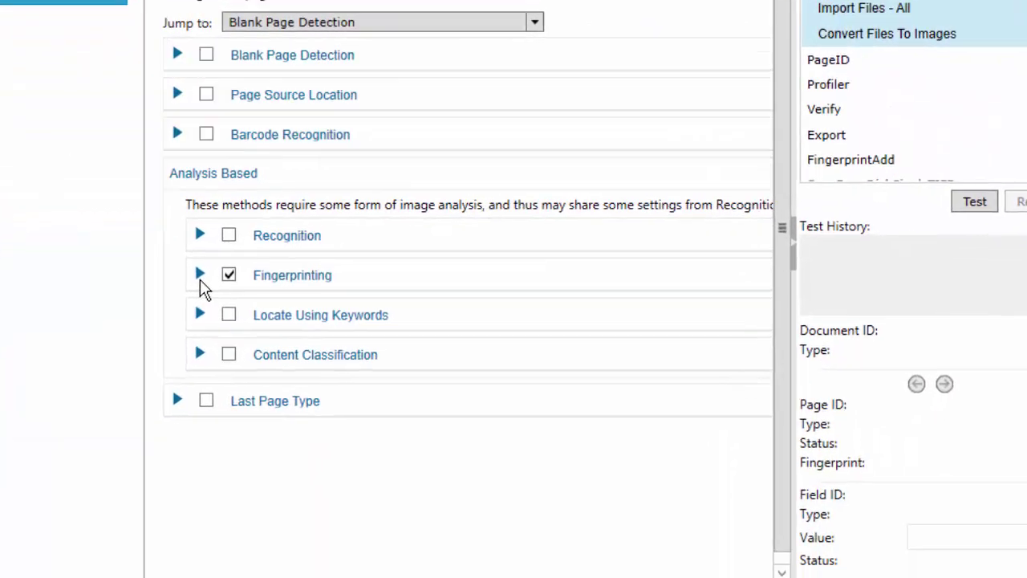
left_click(315, 438)
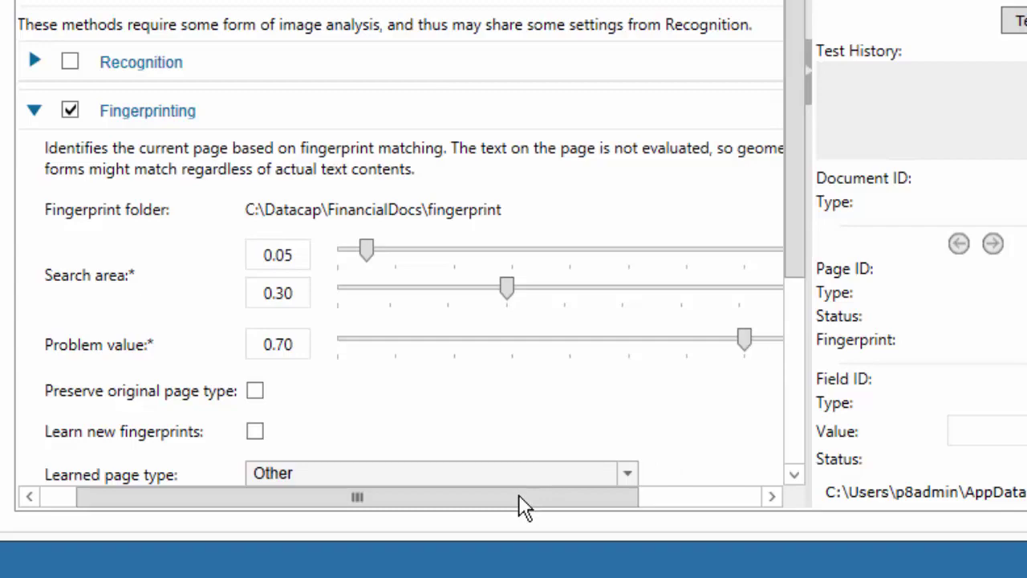
left_click_drag(518, 497, 414, 509)
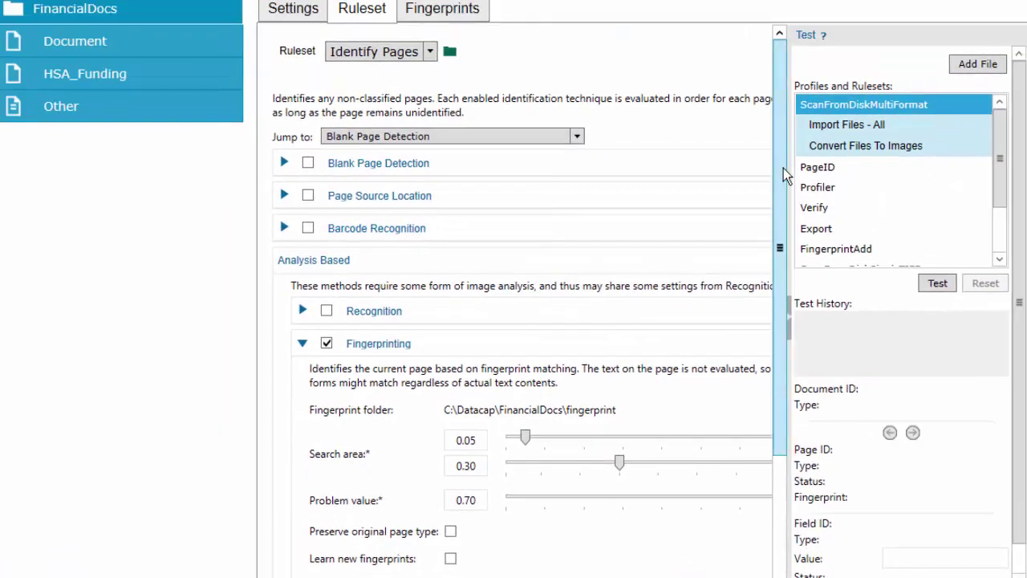
scroll(783, 168, "down", 3)
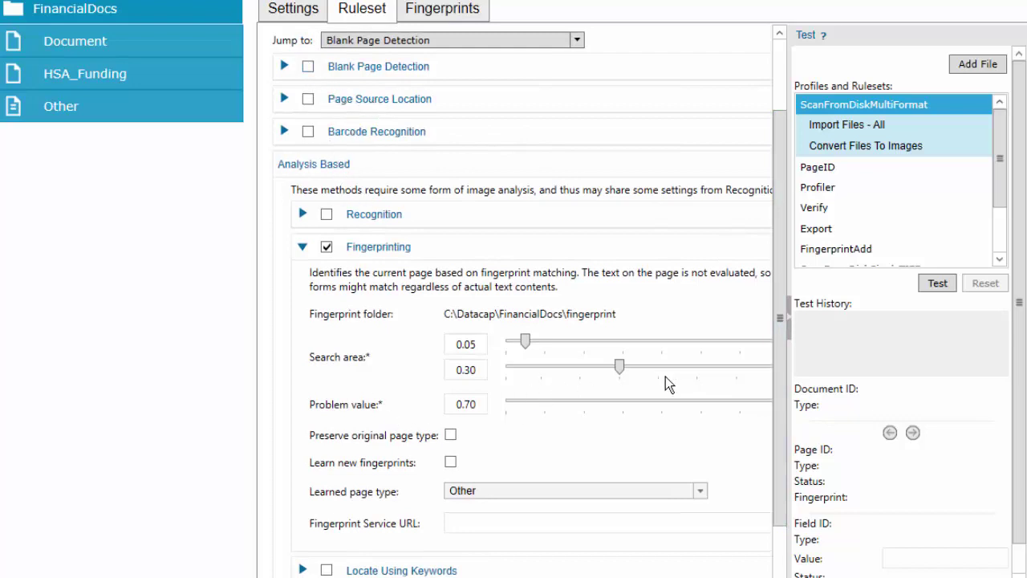
scroll(784, 374, "up", 3)
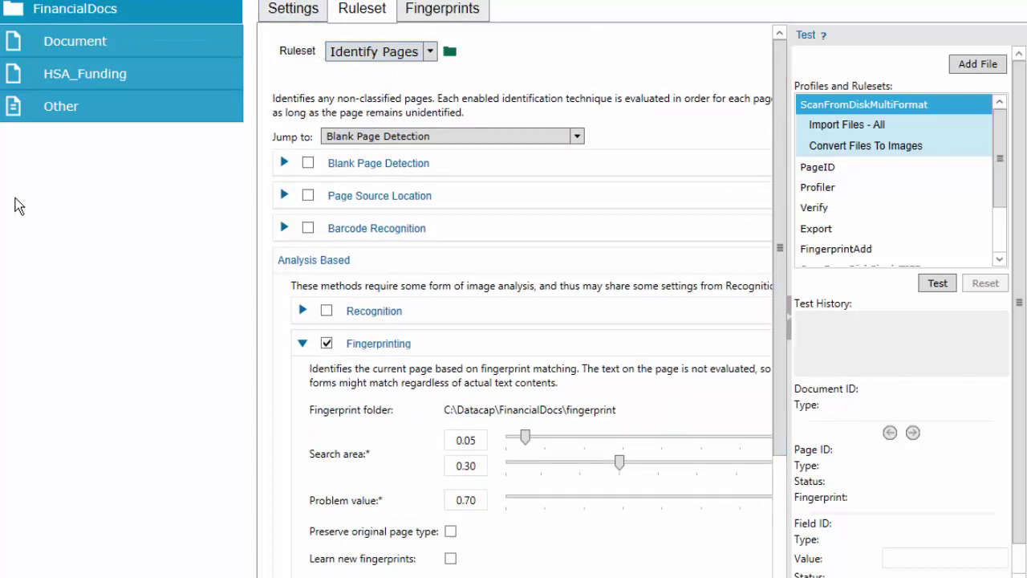
Copy HSA_Additional_Contribution.pdf from the desktop into C:\Datacap\FinancialDocs\images\Input_MultiFormat
right_click(66, 195)
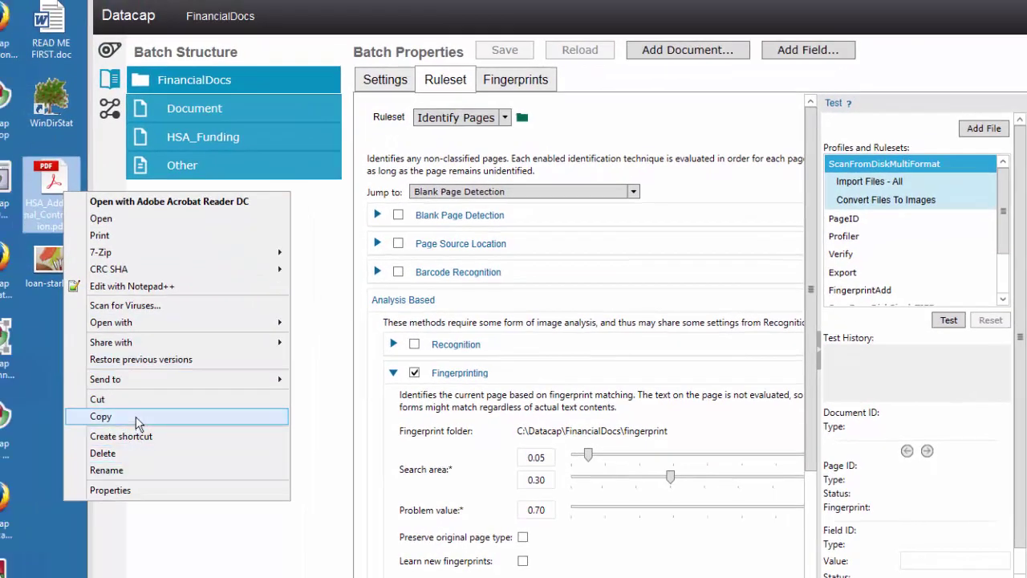
left_click(135, 416)
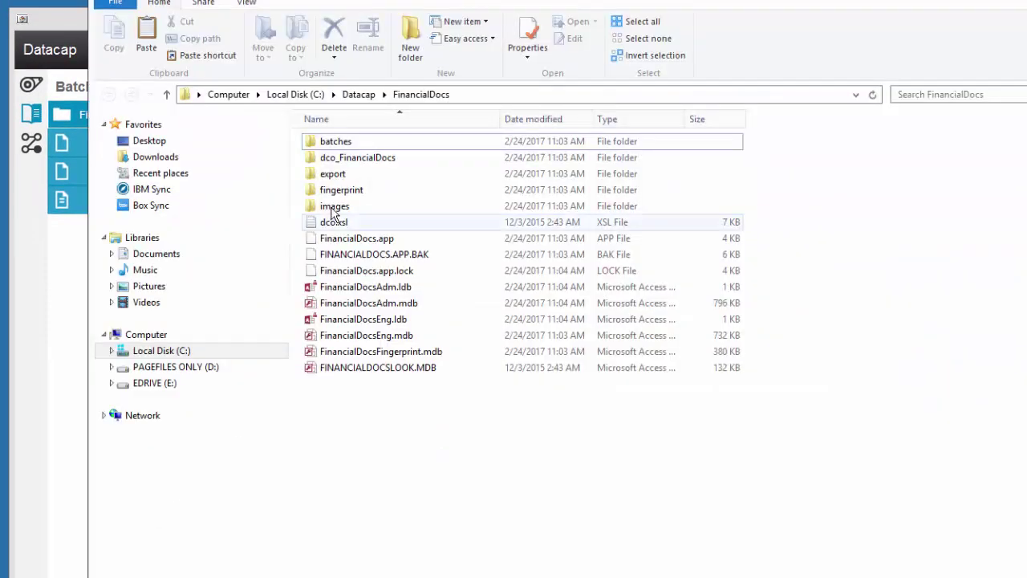
double_click(333, 209)
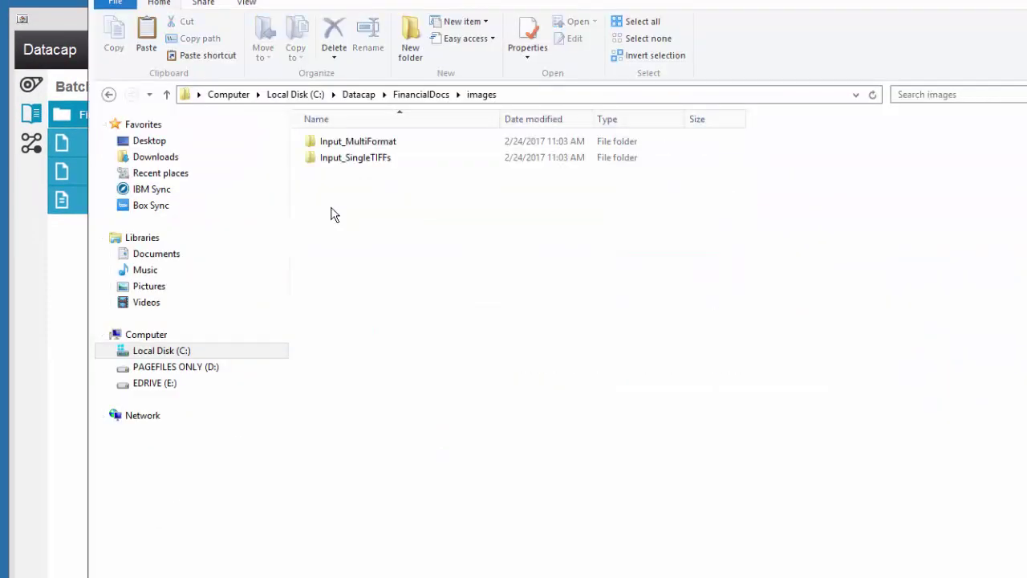
double_click(329, 146)
key("ctrl+v")
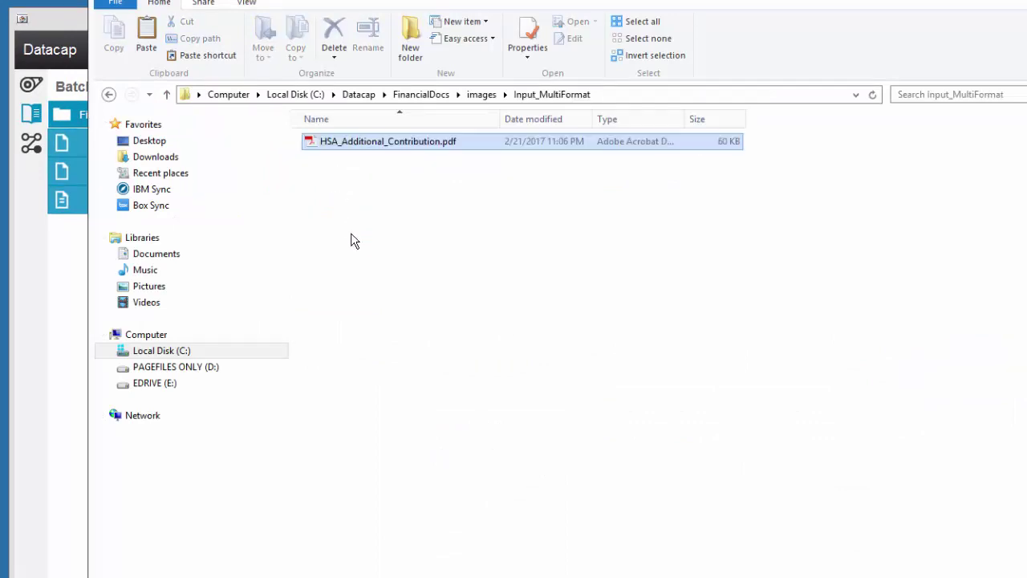
left_click(366, 257)
left_click(77, 28)
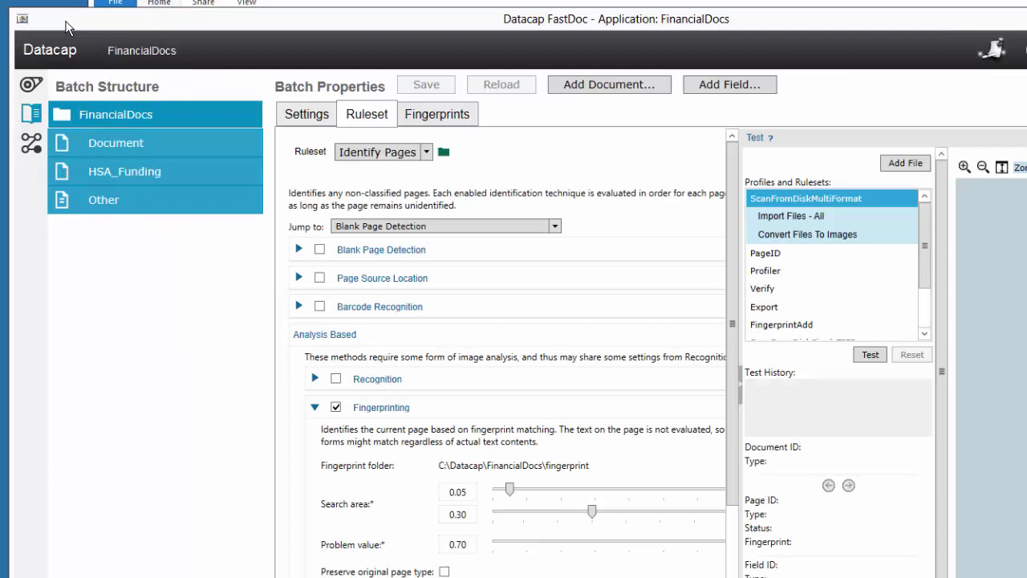
Inspect the DemoMultiFormat job's pipeline in the Jobs view, then reopen the VScan task listing
left_click(39, 79)
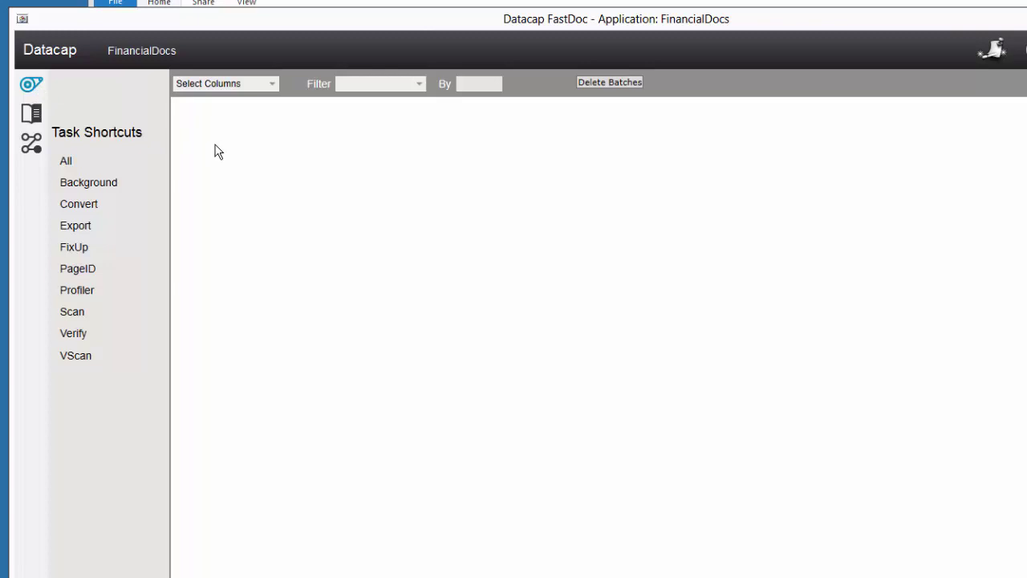
double_click(80, 358)
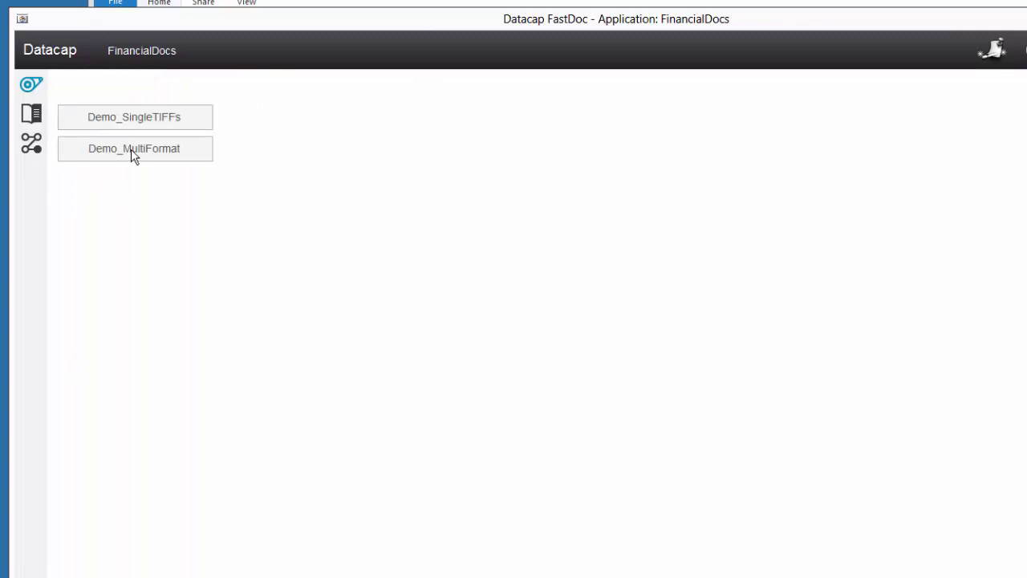
left_click(31, 115)
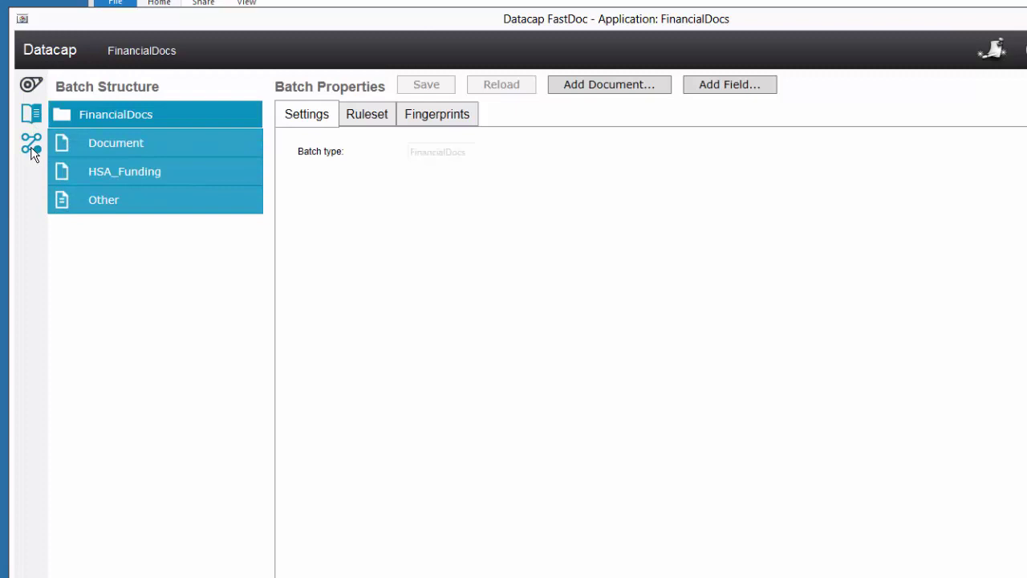
left_click(31, 145)
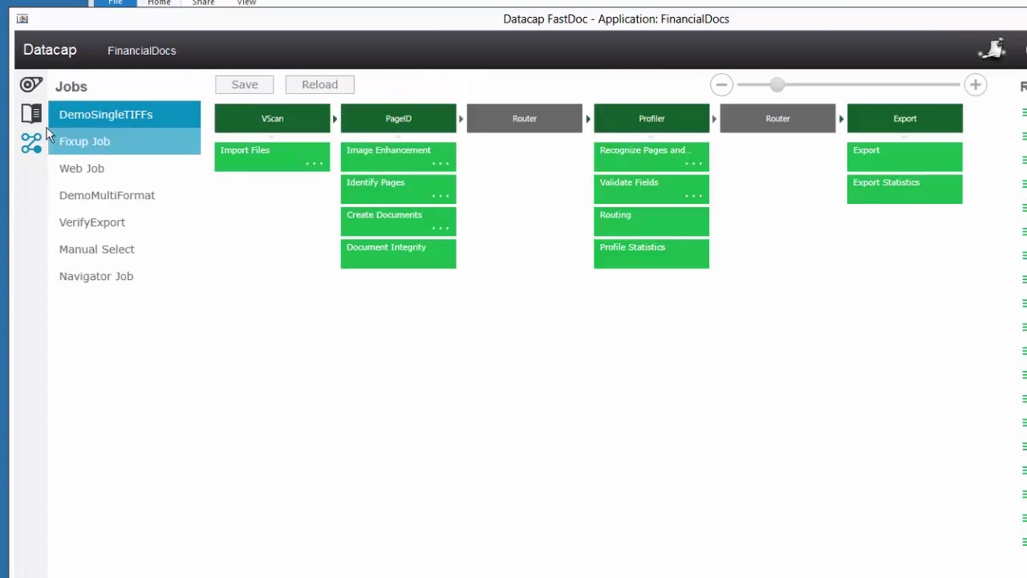
left_click(98, 198)
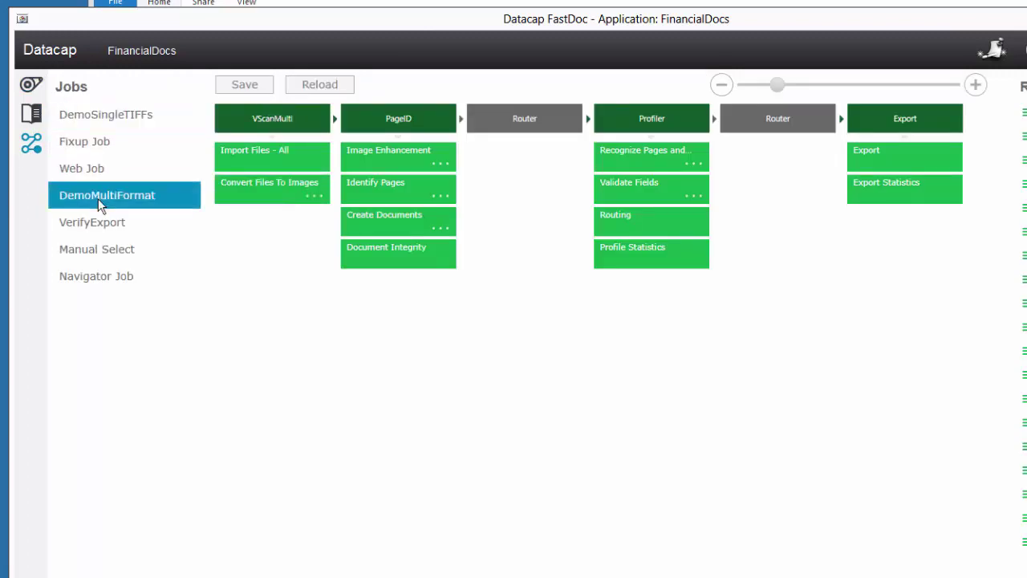
left_click(31, 84)
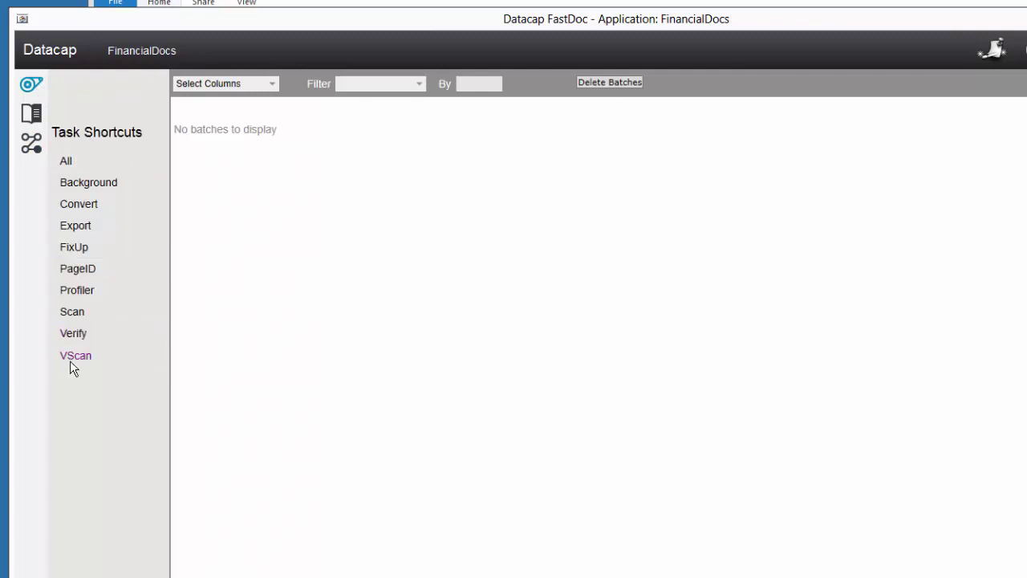
left_click(72, 356)
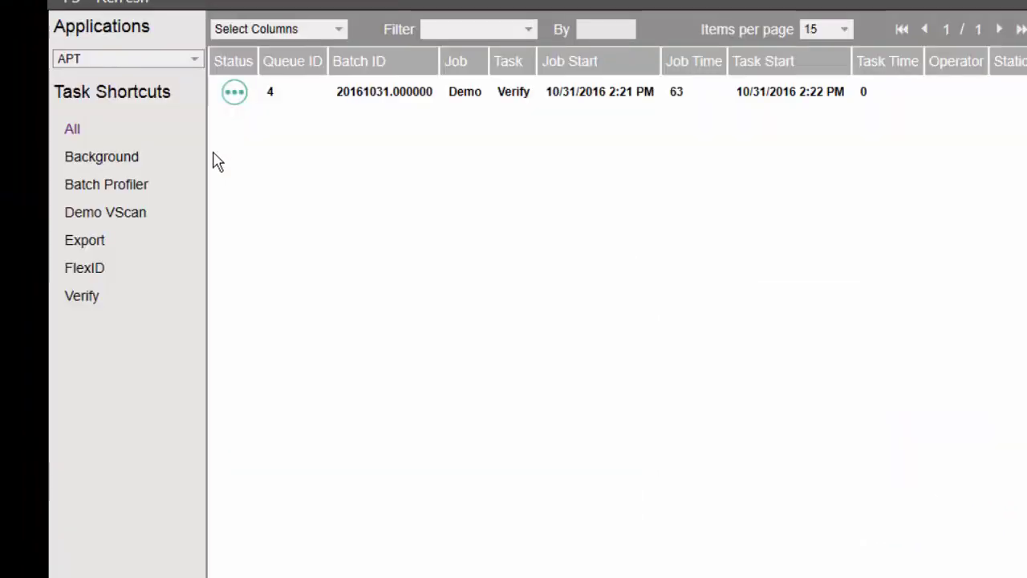
Switch Datacap Desktop to the FinancialDocs application
left_click(97, 63)
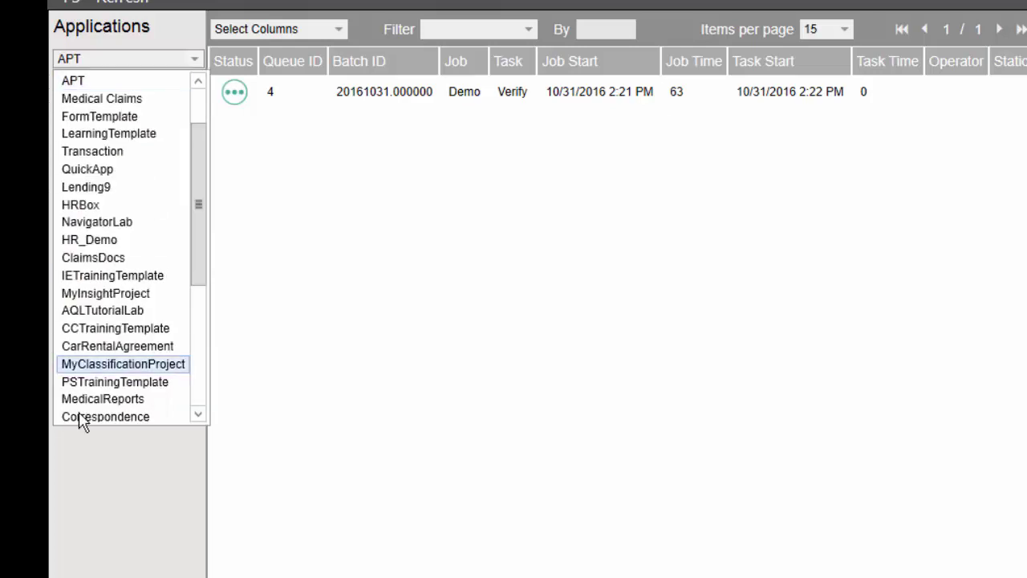
scroll(161, 406, "down", 1)
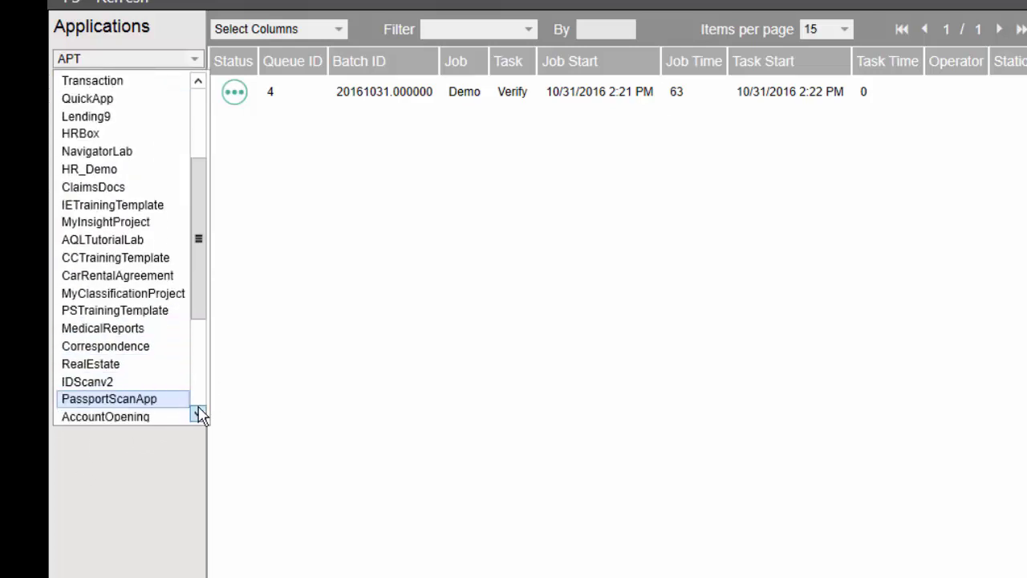
scroll(200, 409, "down", 3)
left_click(106, 398)
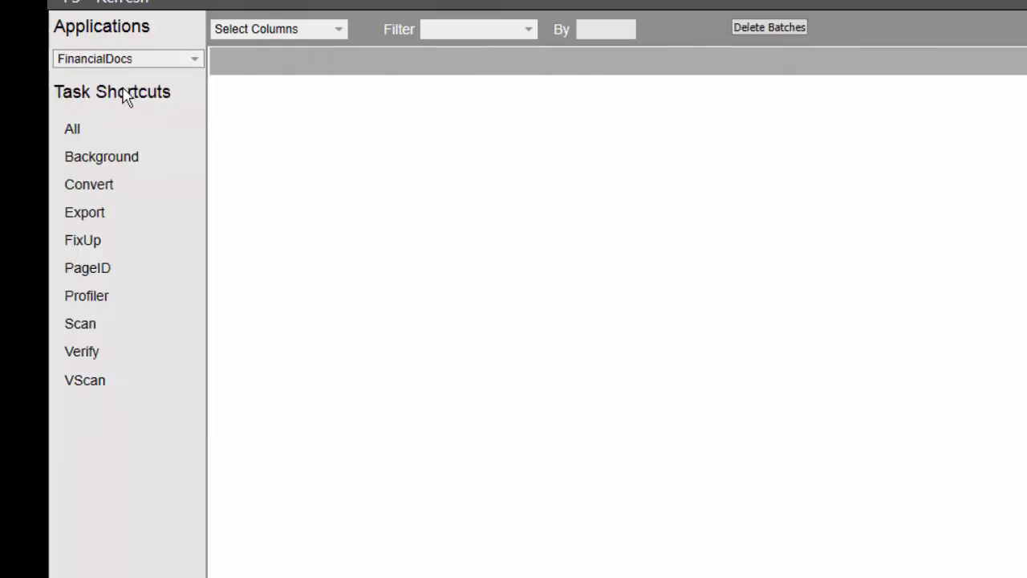
Run the pending FinancialDocs VScan batch to finished and acknowledge completion
left_click(73, 383)
left_click(215, 2)
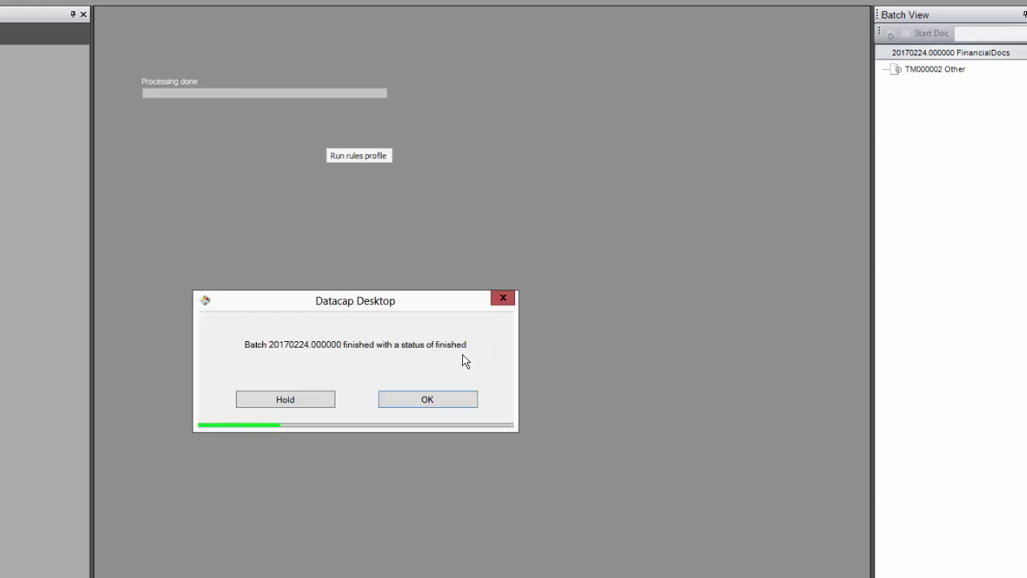
left_click(404, 405)
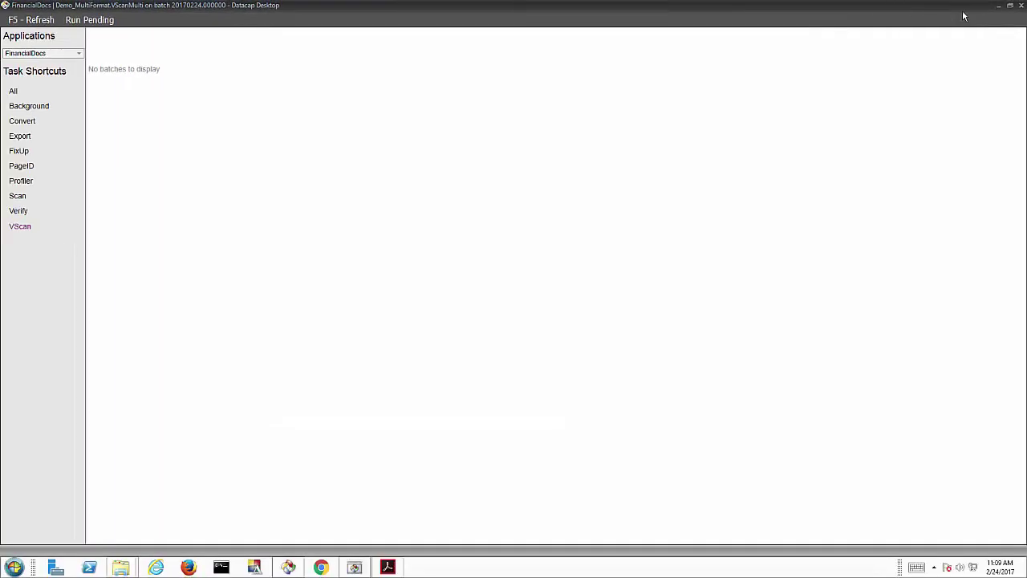
Close Datacap Desktop and show FastDoc's fingerprint classes and samples
left_click(1019, 5)
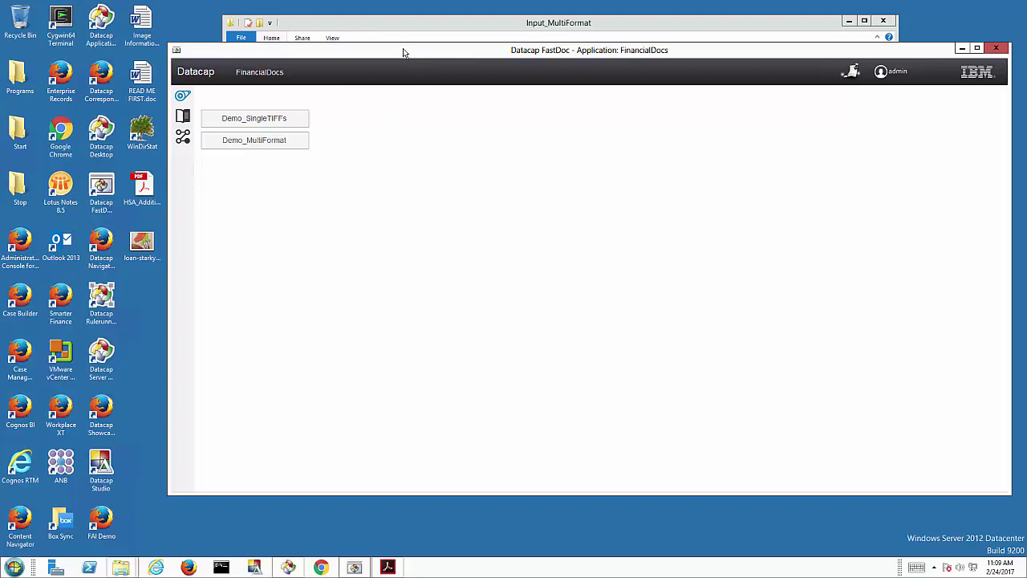
left_click_drag(403, 52, 379, 64)
left_click(156, 132)
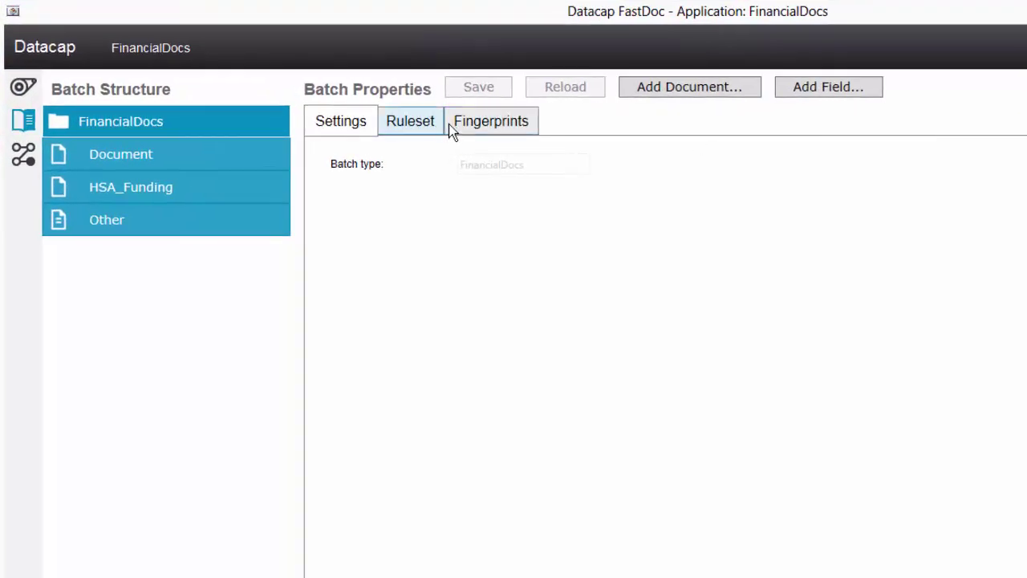
left_click(480, 125)
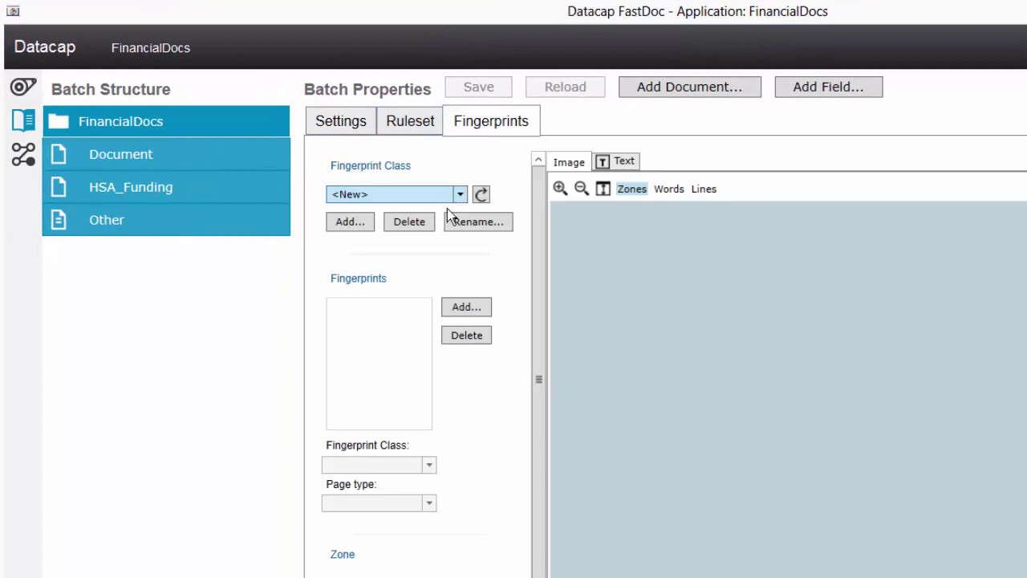
Add a new fingerprint class named HSA
left_click(354, 222)
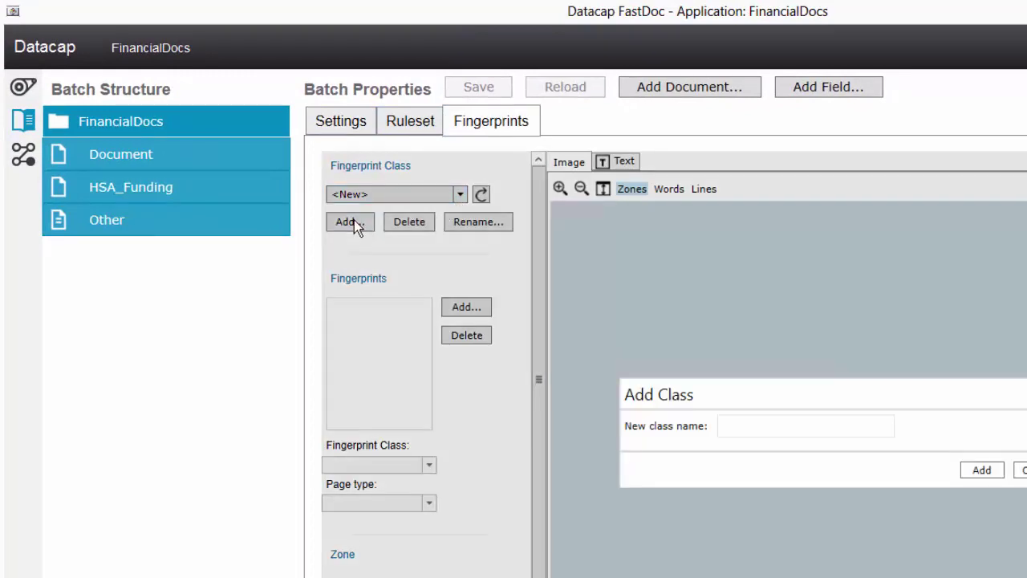
left_click(731, 426)
type("HSA")
left_click(984, 470)
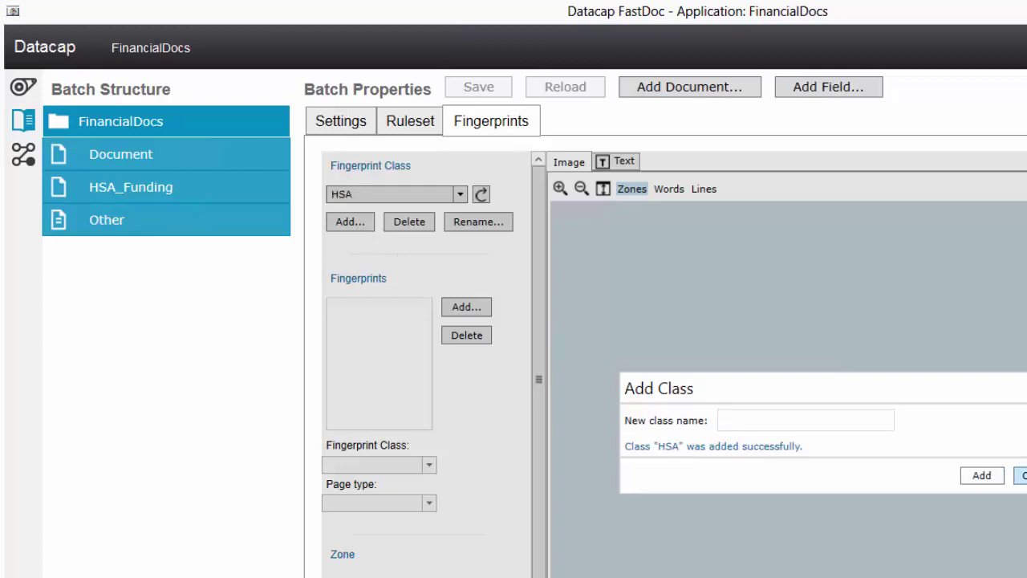
left_click(1022, 475)
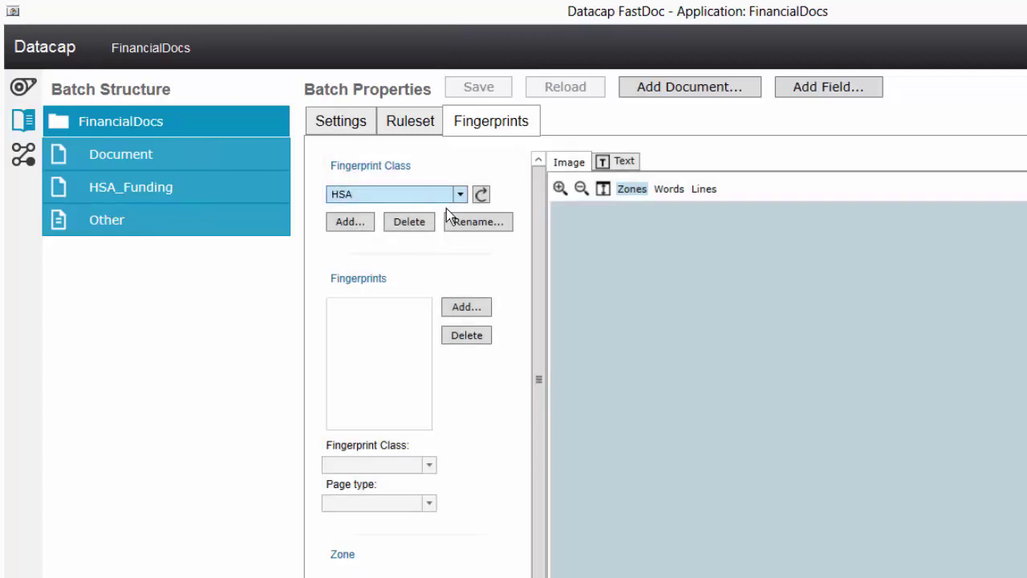
Add TM000002.tif from Datacap\FinancialDocs\batches\20170224.000000 as the HSA class's fingerprint
left_click(456, 307)
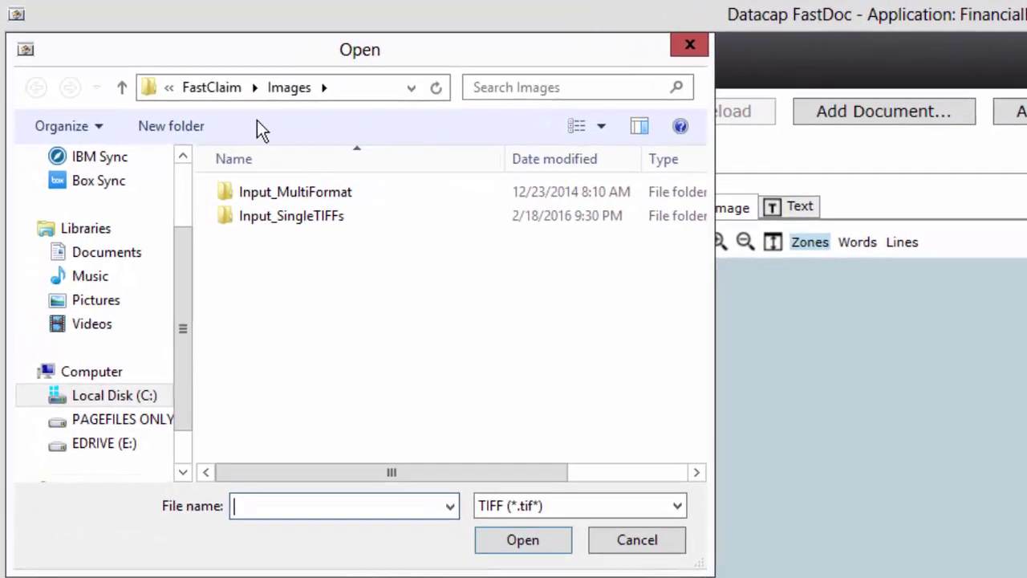
left_click(149, 68)
left_click(195, 87)
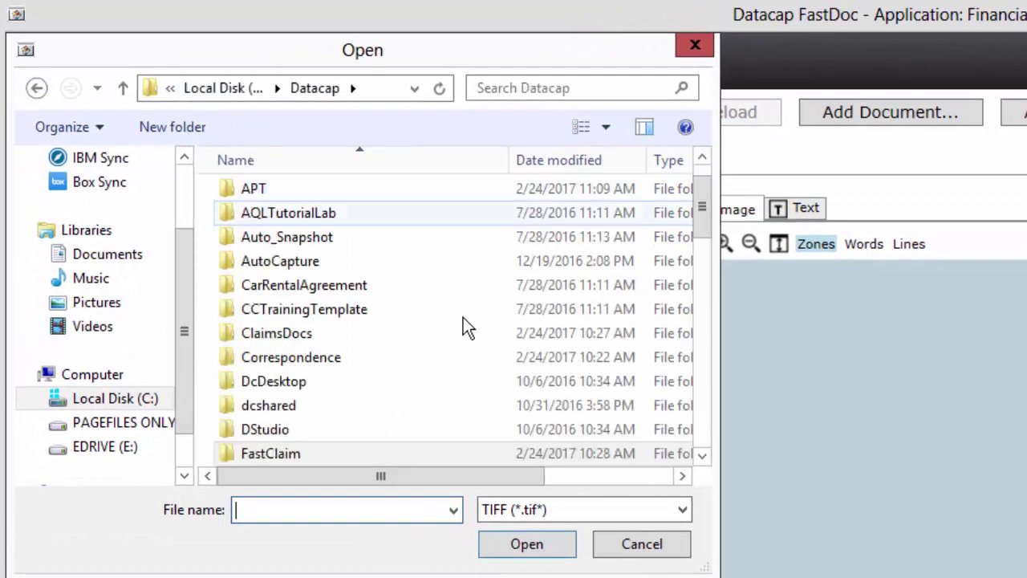
left_click(705, 429)
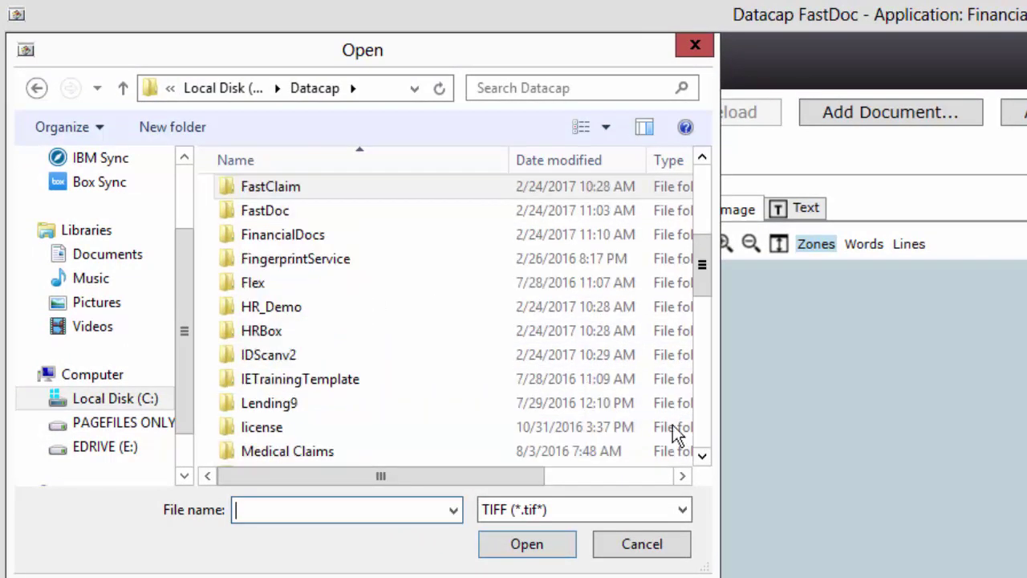
double_click(281, 236)
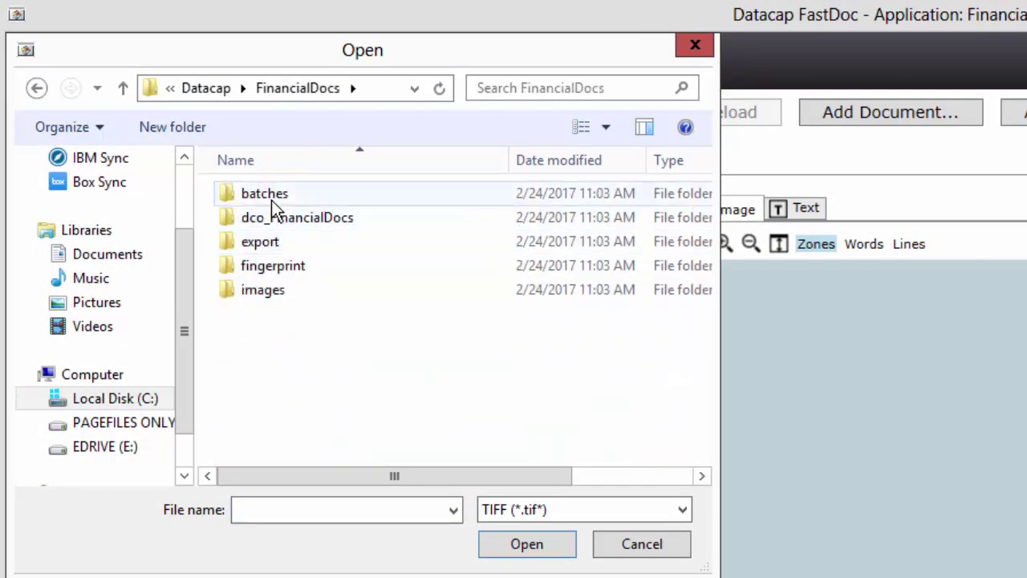
double_click(272, 200)
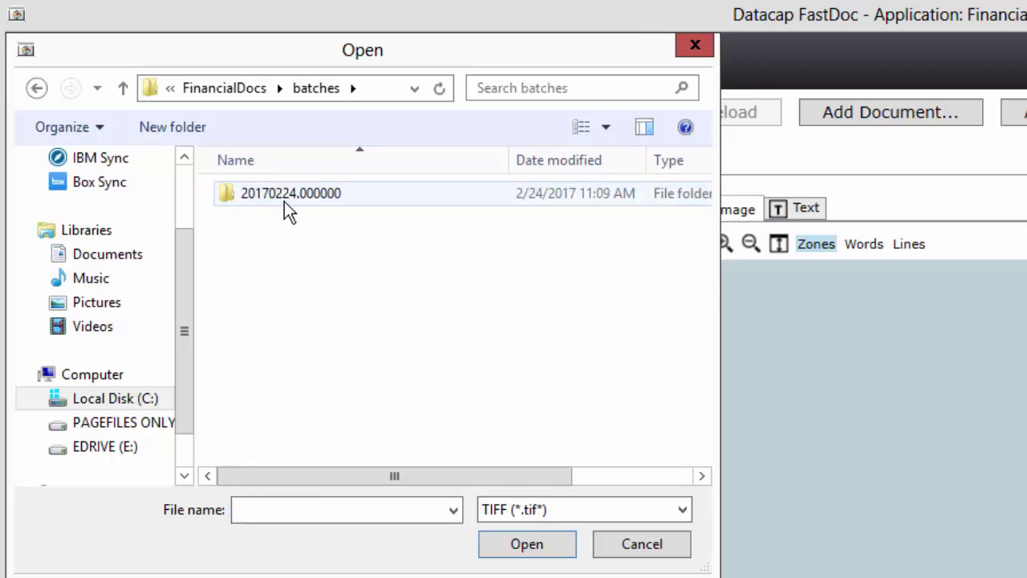
double_click(283, 197)
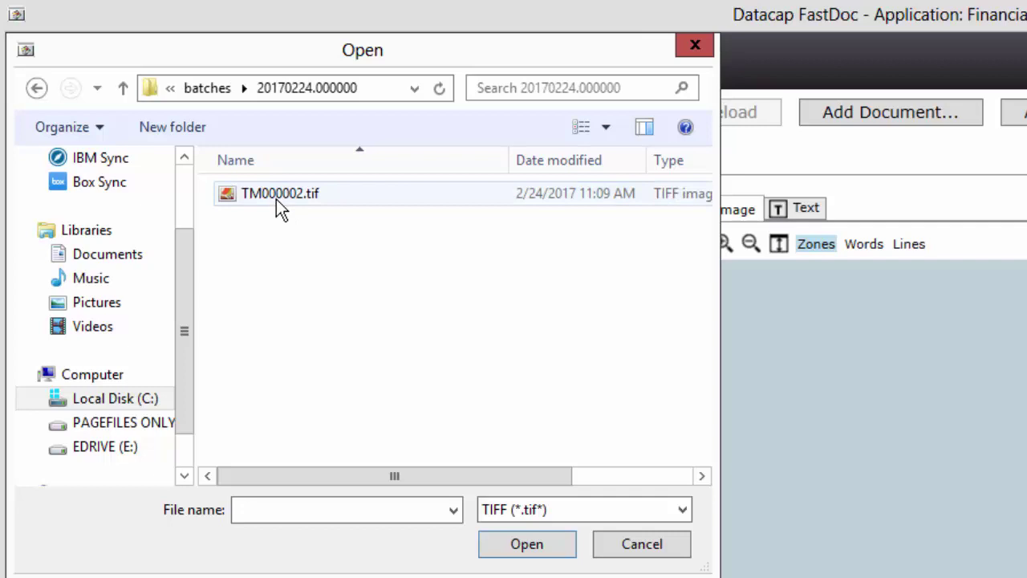
left_click(275, 197)
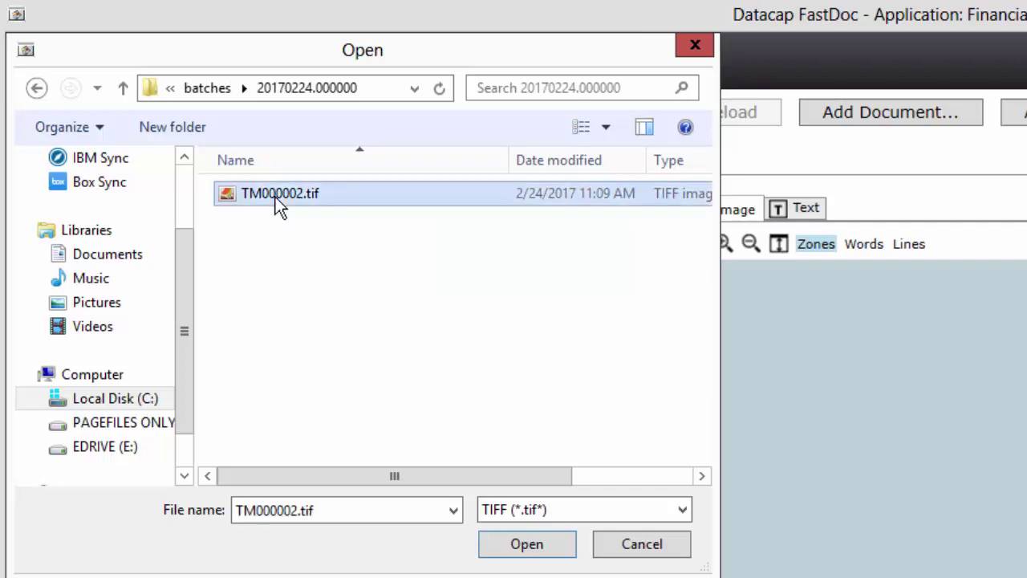
double_click(275, 196)
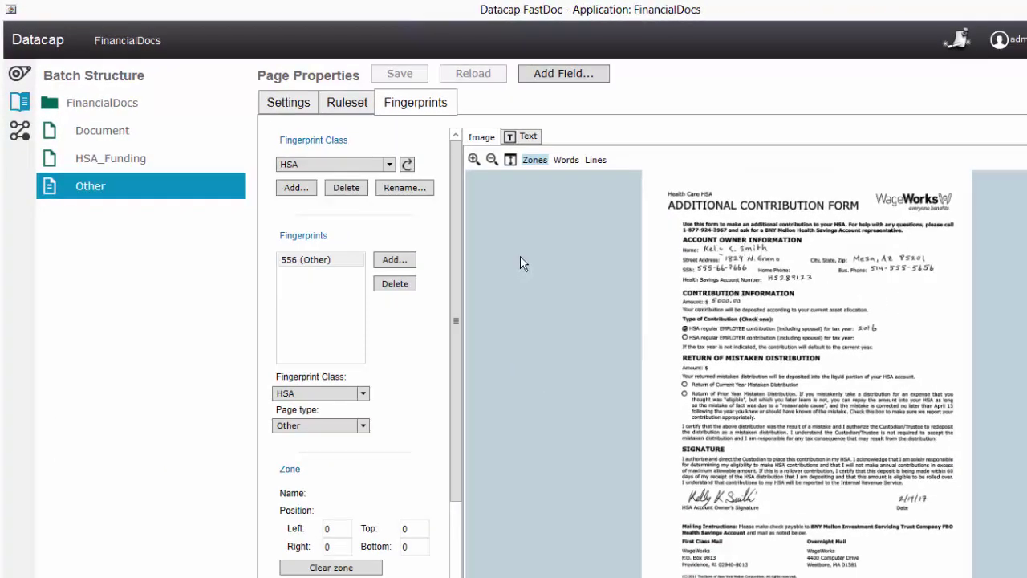
Zoom into fingerprint 556's form image and set its page type to HSA_Funding_main
left_click(473, 160)
left_click(474, 160)
left_click(474, 161)
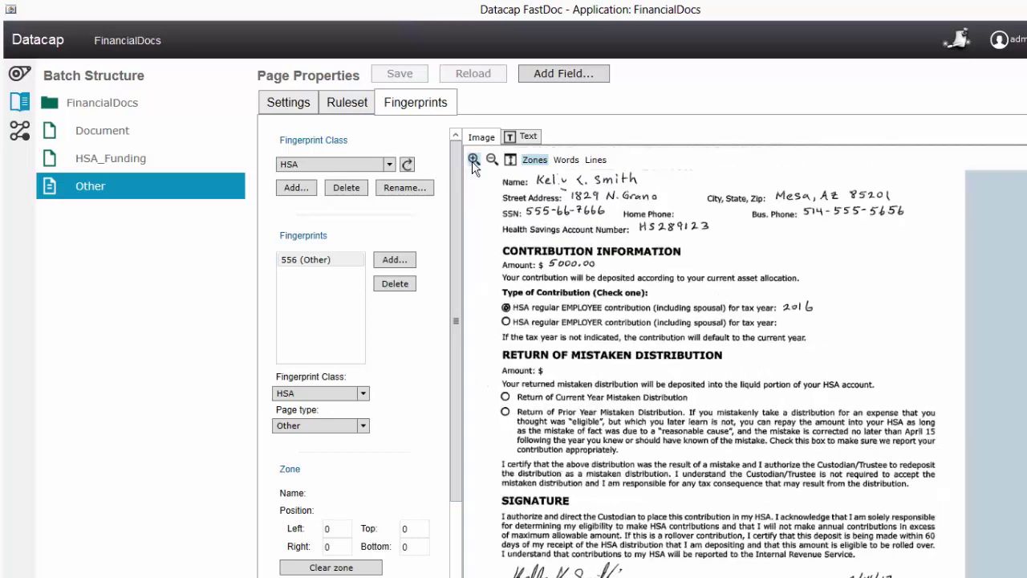
left_click_drag(559, 269, 585, 348)
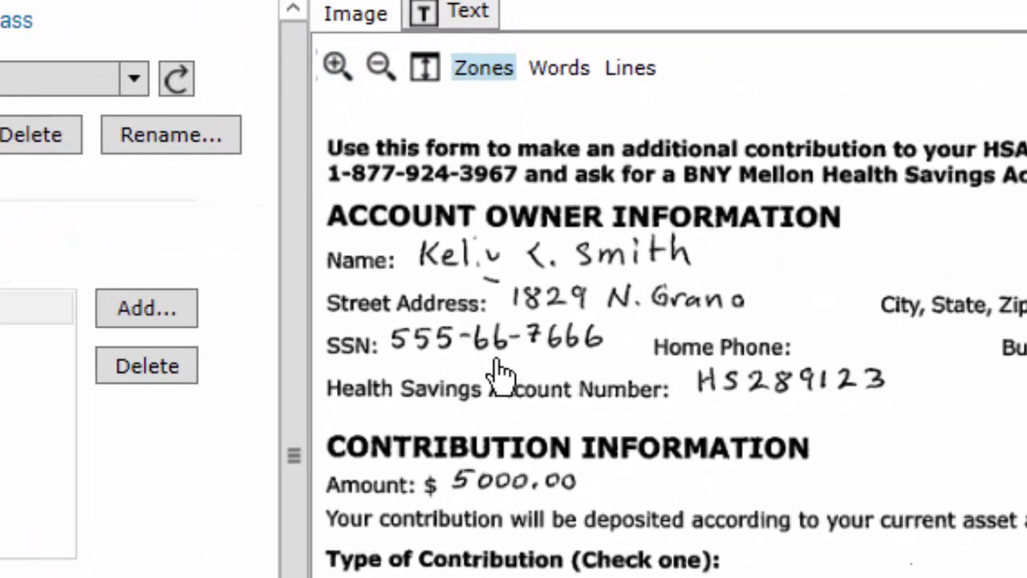
left_click_drag(541, 286, 605, 302)
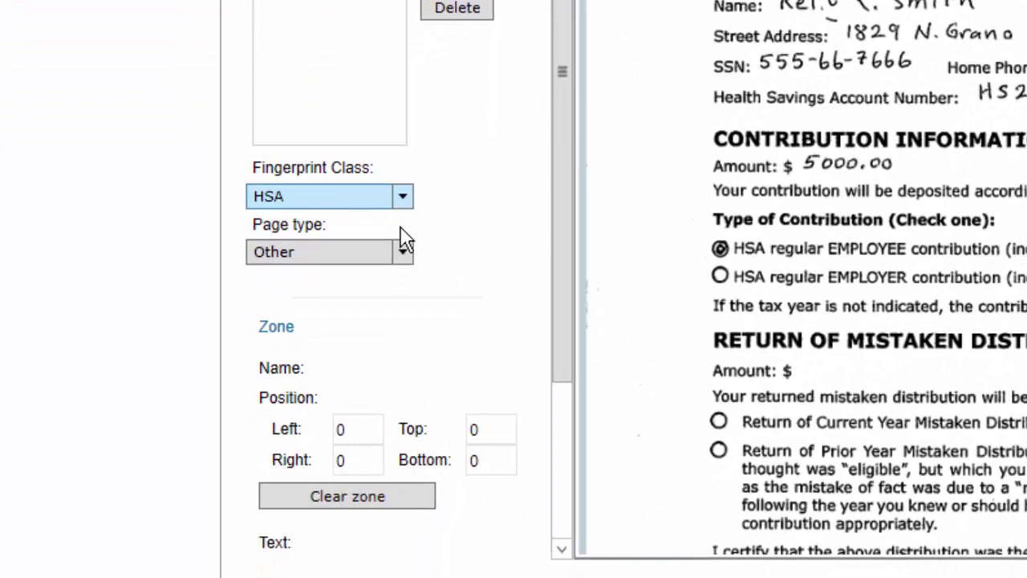
left_click(389, 354)
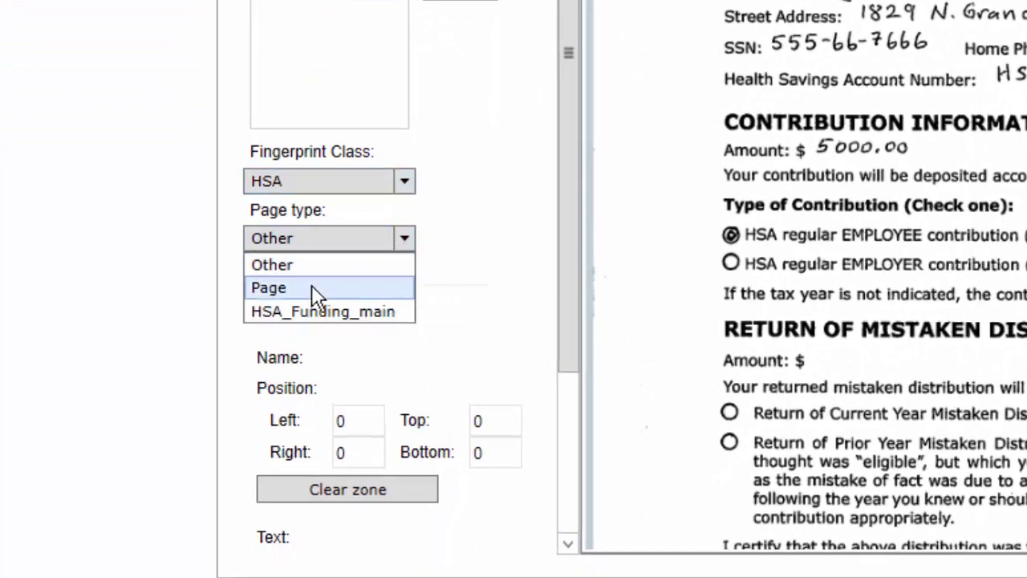
left_click(313, 314)
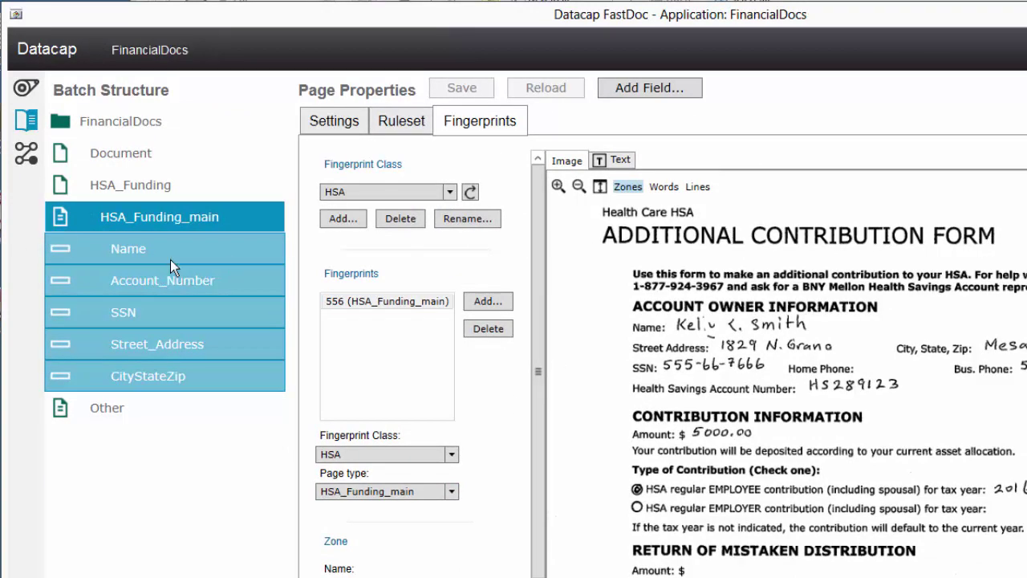
Draw zones around the handwritten Name, Account_Number, SSN, Street_Address and CityStateZip values
left_click(105, 248)
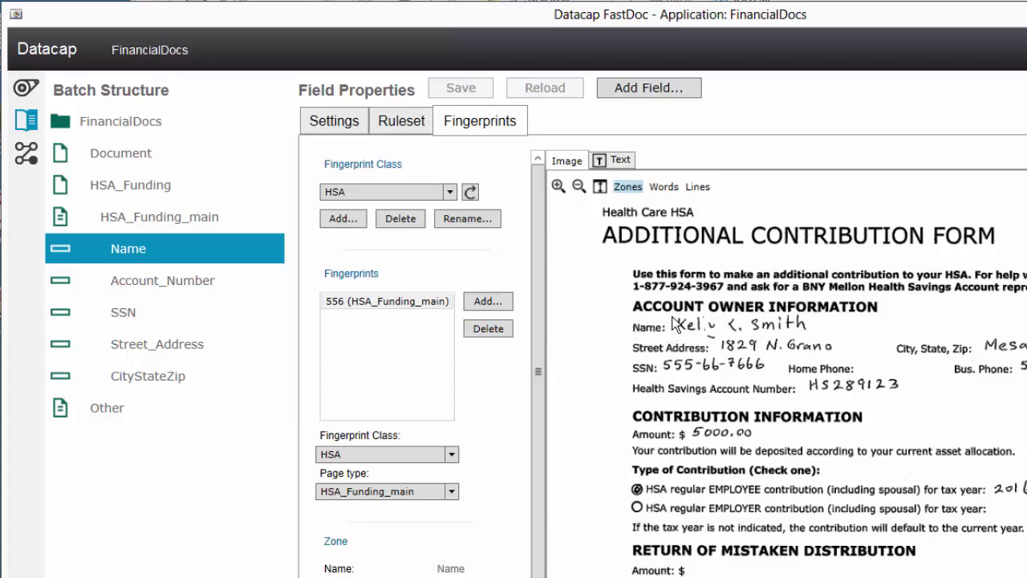
left_click_drag(672, 318, 960, 334)
left_click(214, 288)
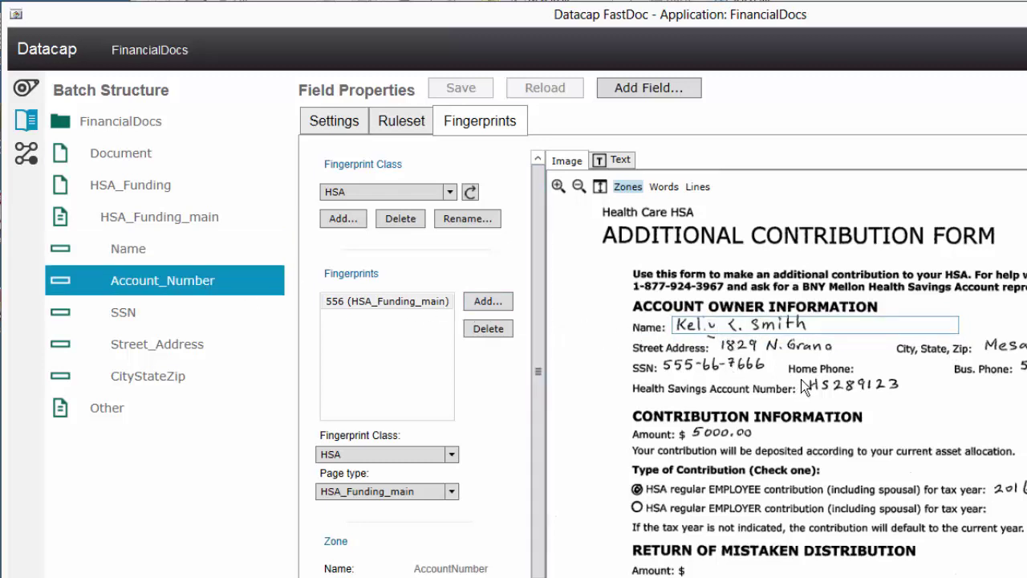
left_click_drag(802, 377, 965, 400)
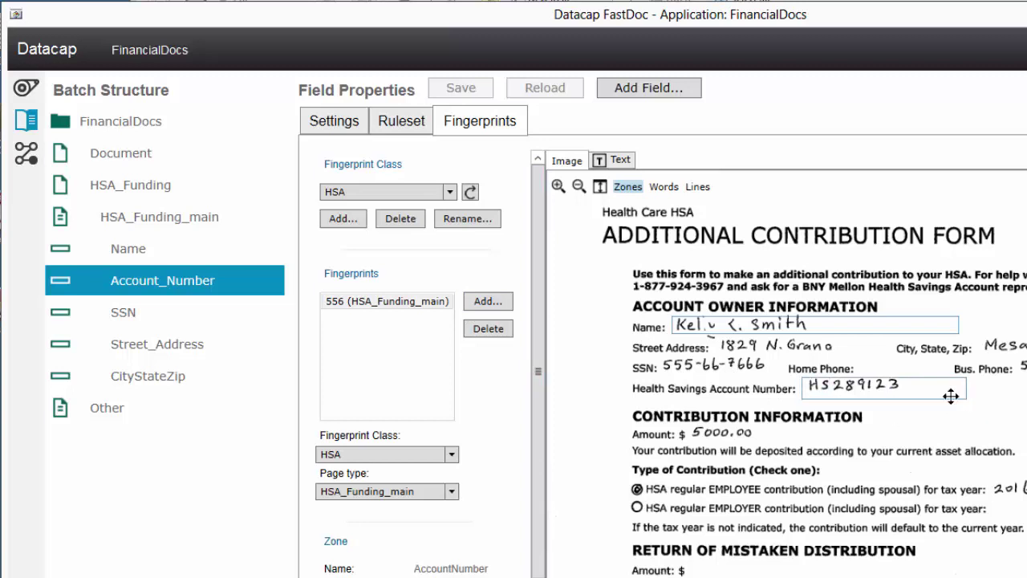
left_click(184, 316)
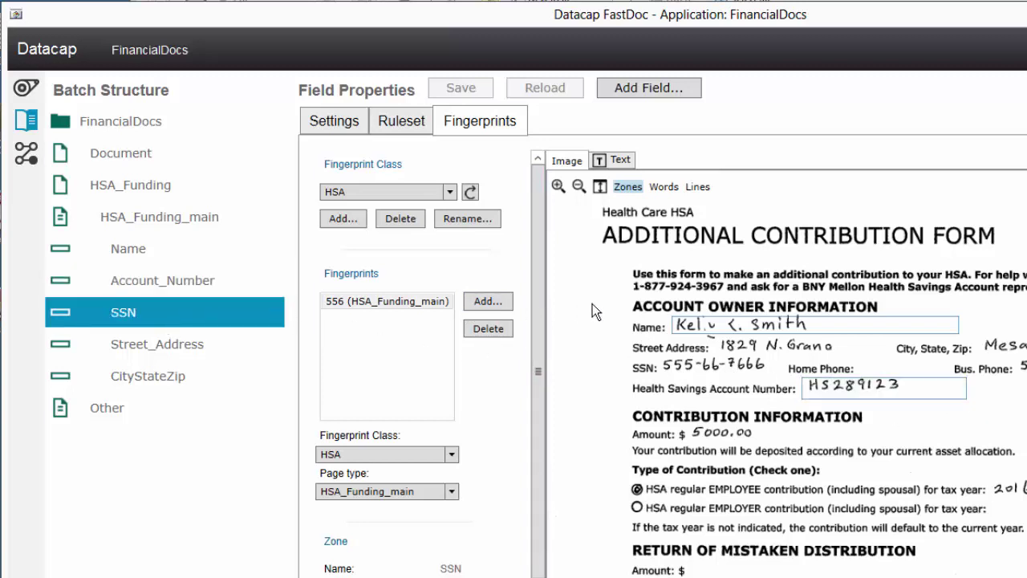
left_click_drag(658, 356, 786, 375)
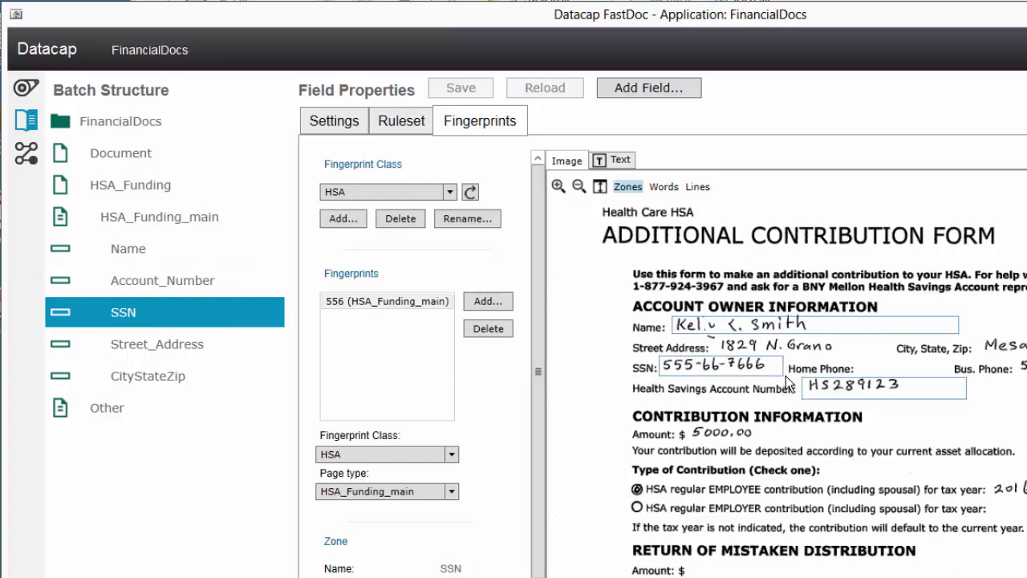
left_click(181, 342)
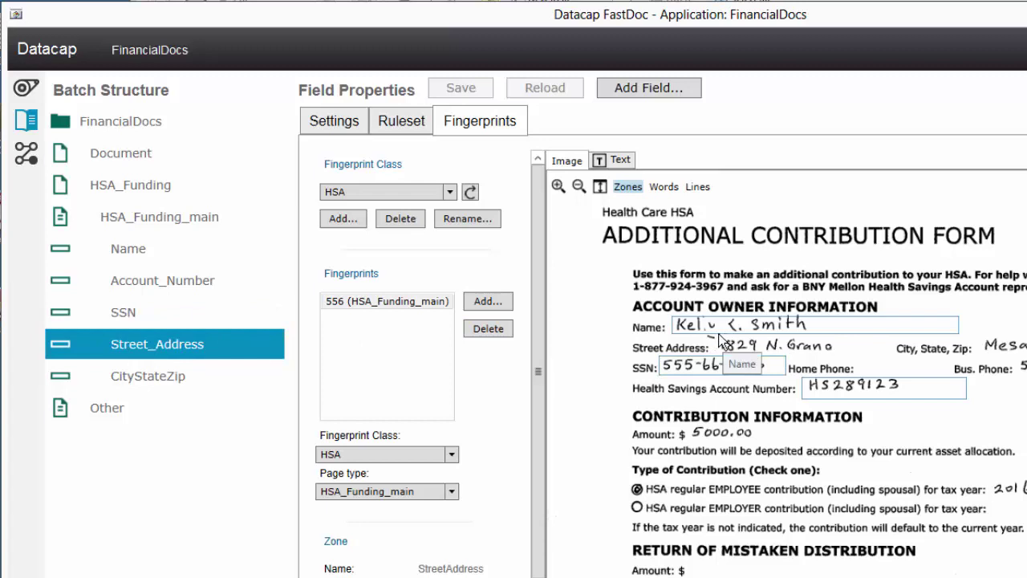
left_click_drag(717, 338, 894, 356)
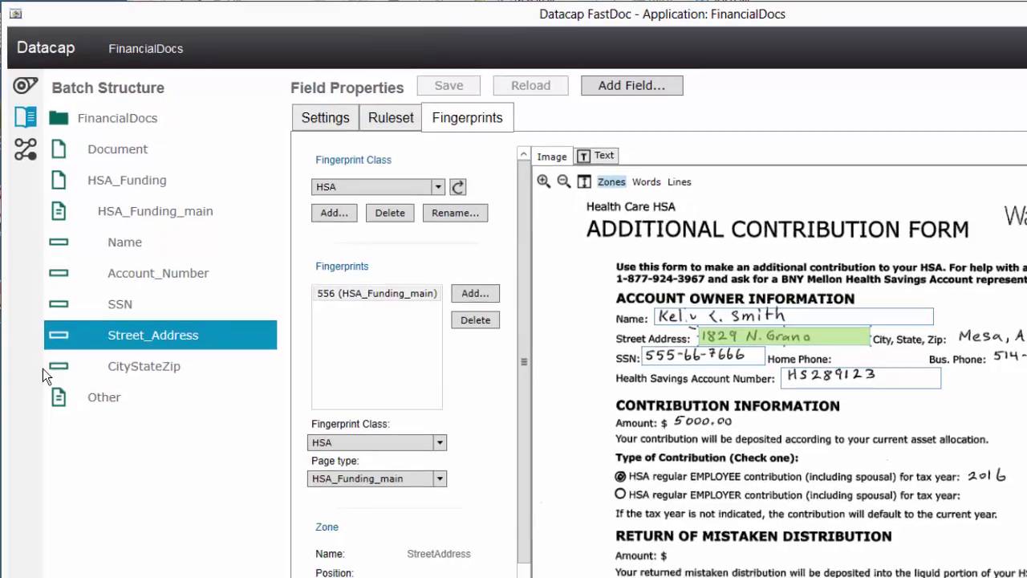
left_click(149, 376)
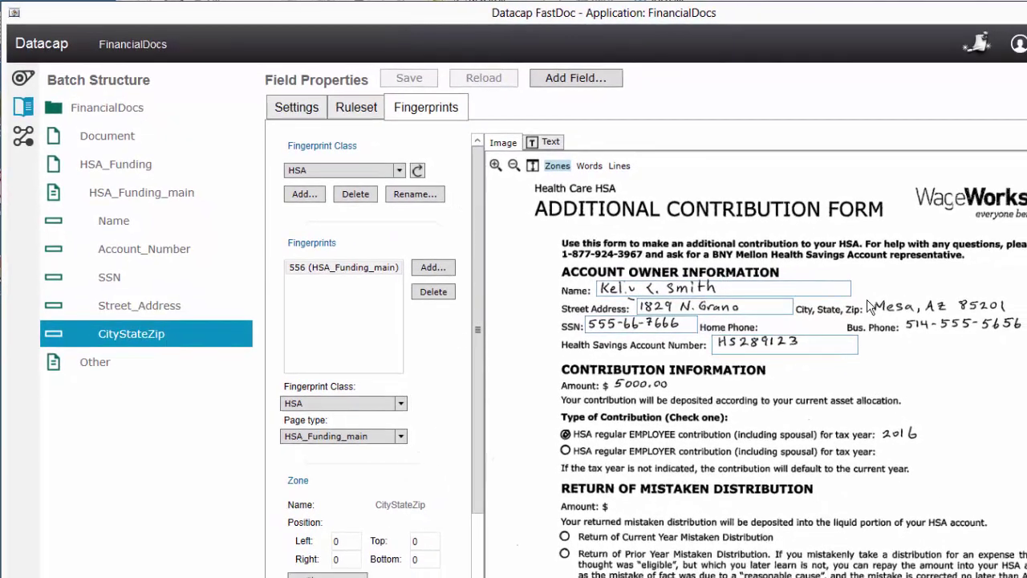
left_click_drag(867, 299, 1026, 314)
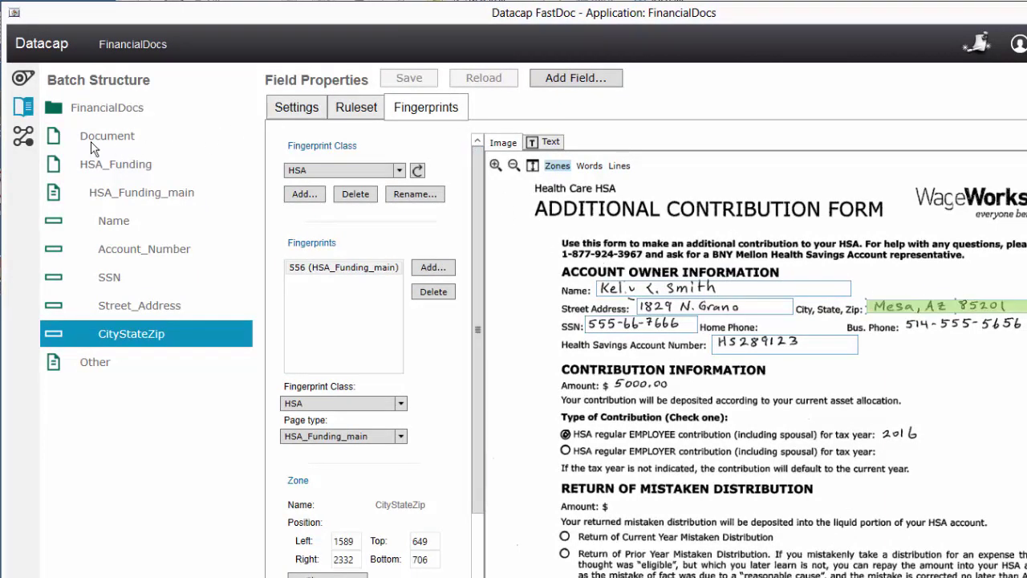
Add a new field named Amount to the HSA_Funding_main page
left_click(28, 109)
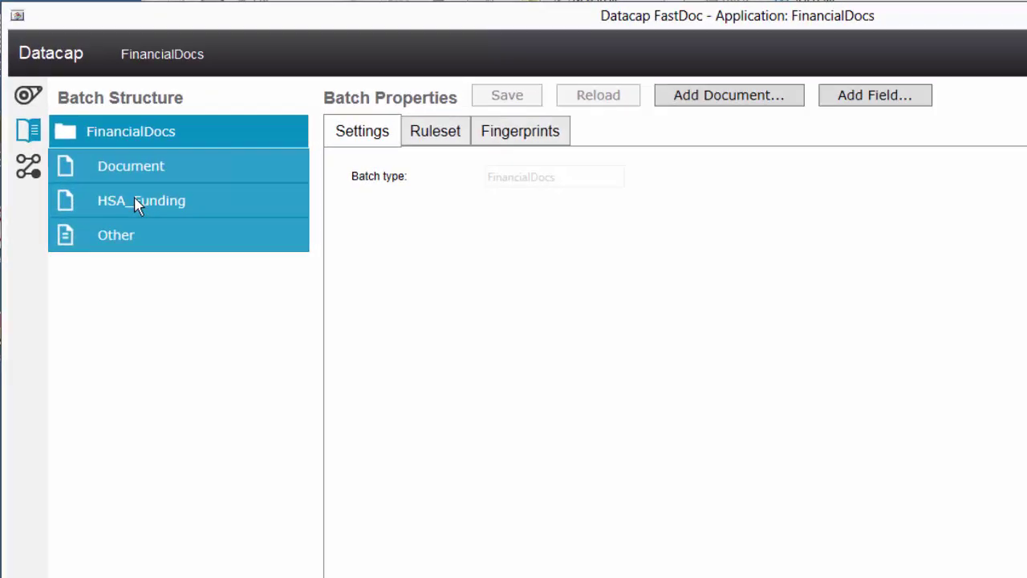
left_click(137, 205)
left_click(140, 231)
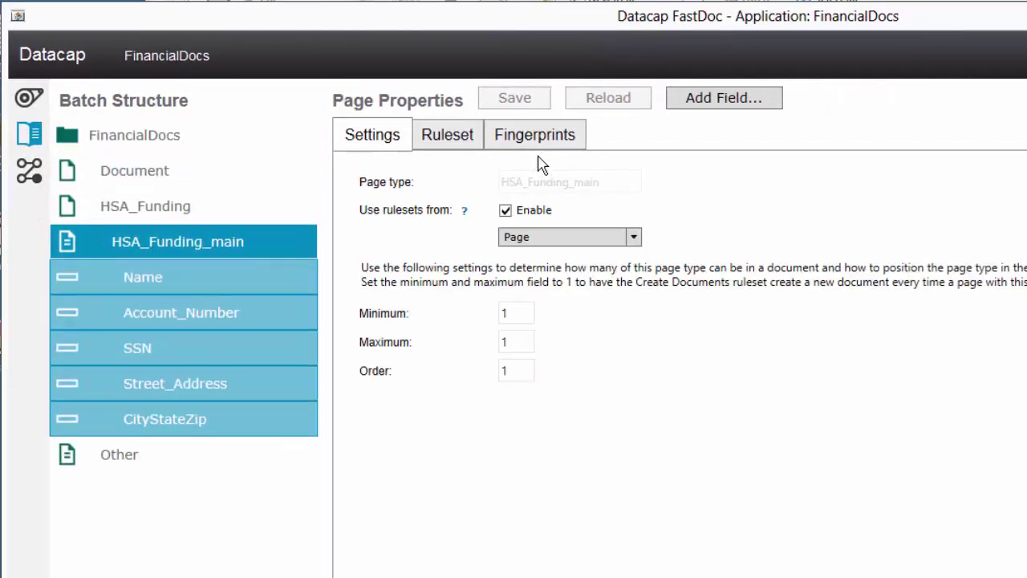
left_click(693, 108)
type("Amount")
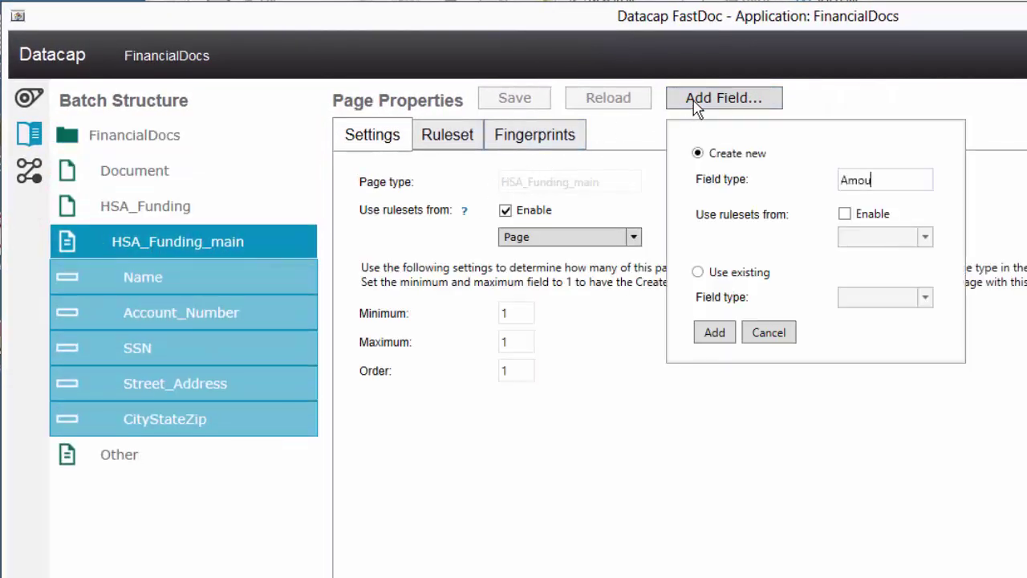
left_click(708, 334)
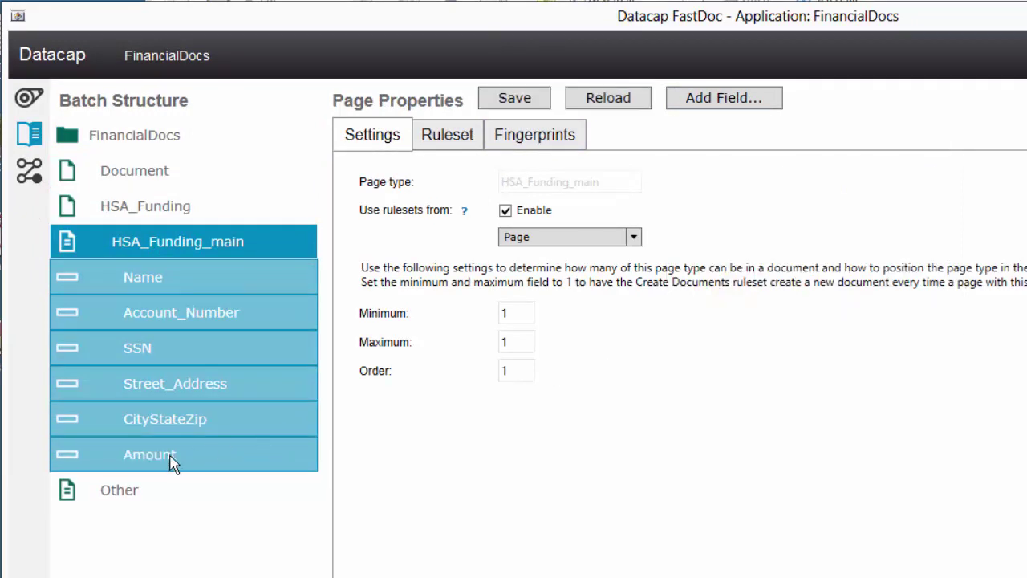
left_click(172, 458)
Zone the Amount field over the 5000.00 value on fingerprint 556 and save
left_click(561, 145)
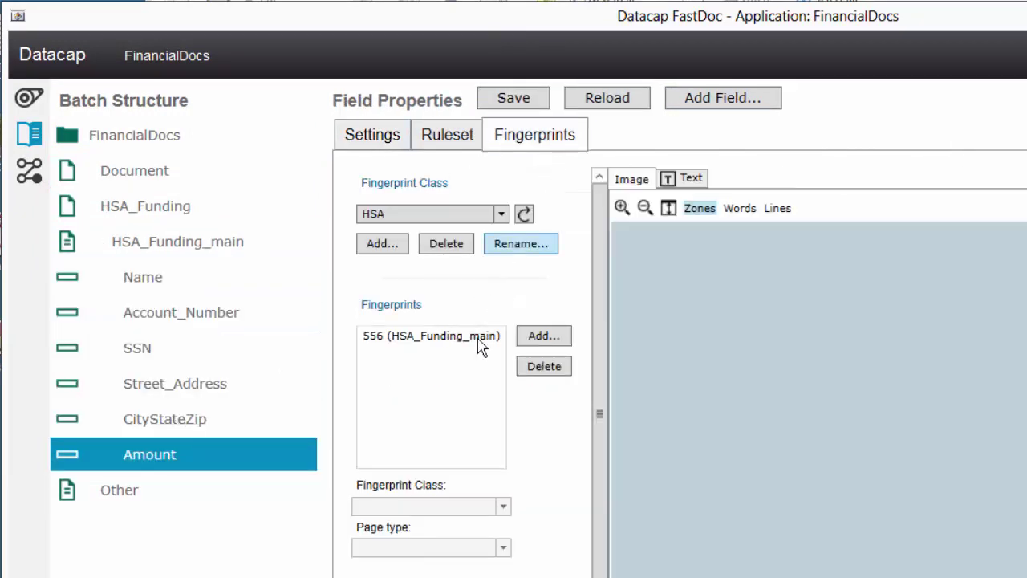
left_click(446, 343)
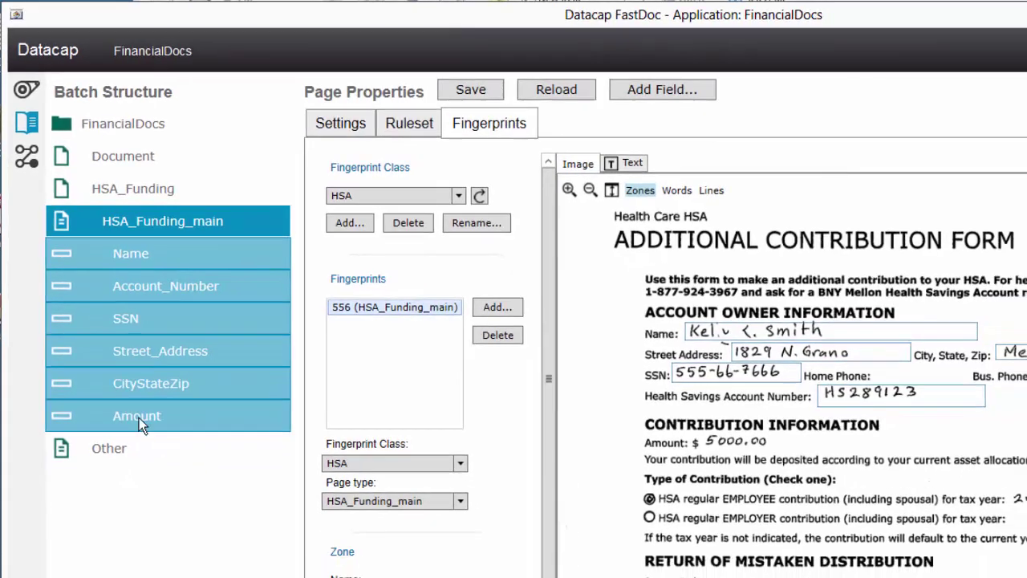
left_click(165, 454)
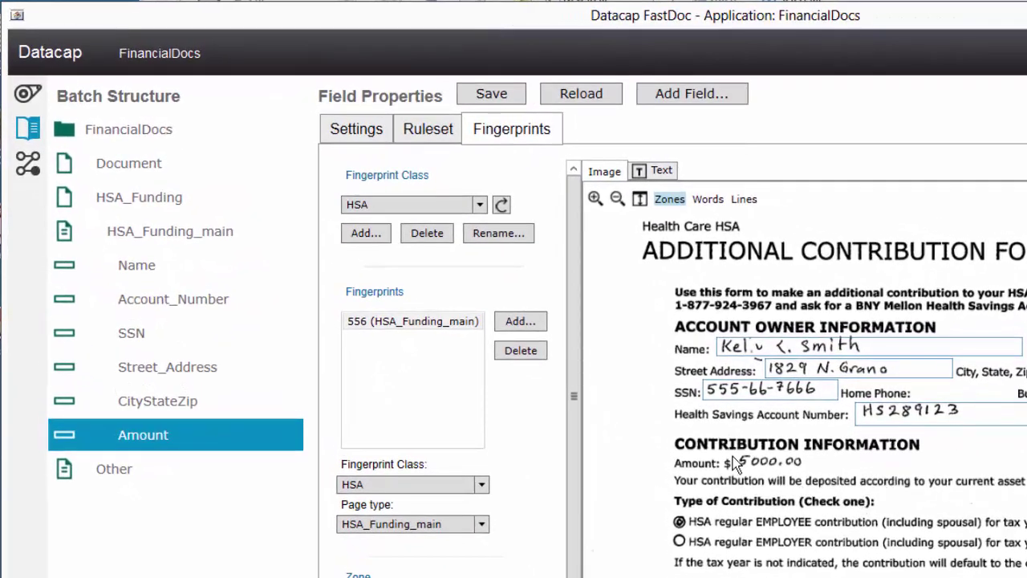
left_click_drag(733, 455, 967, 470)
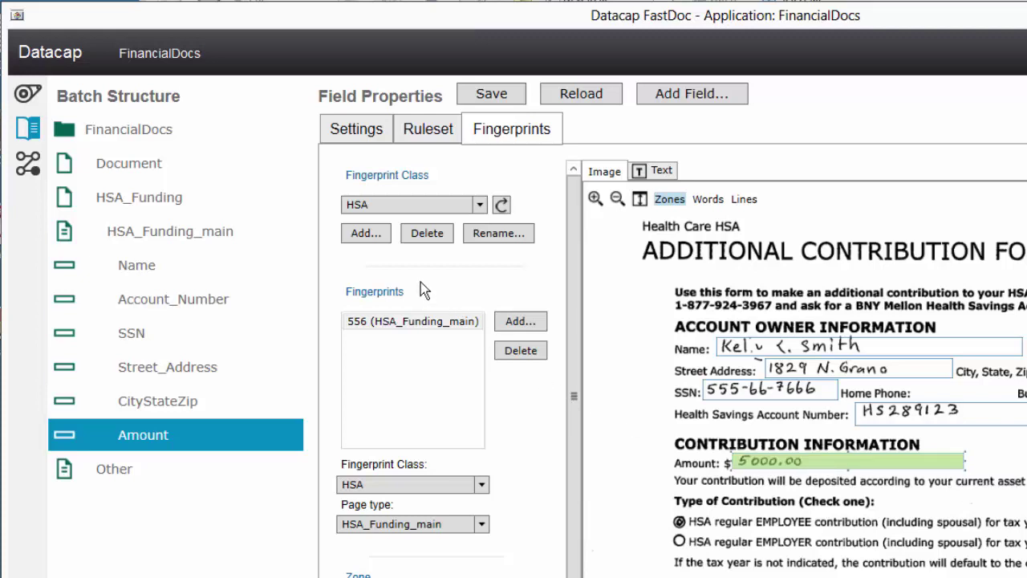
left_click(490, 94)
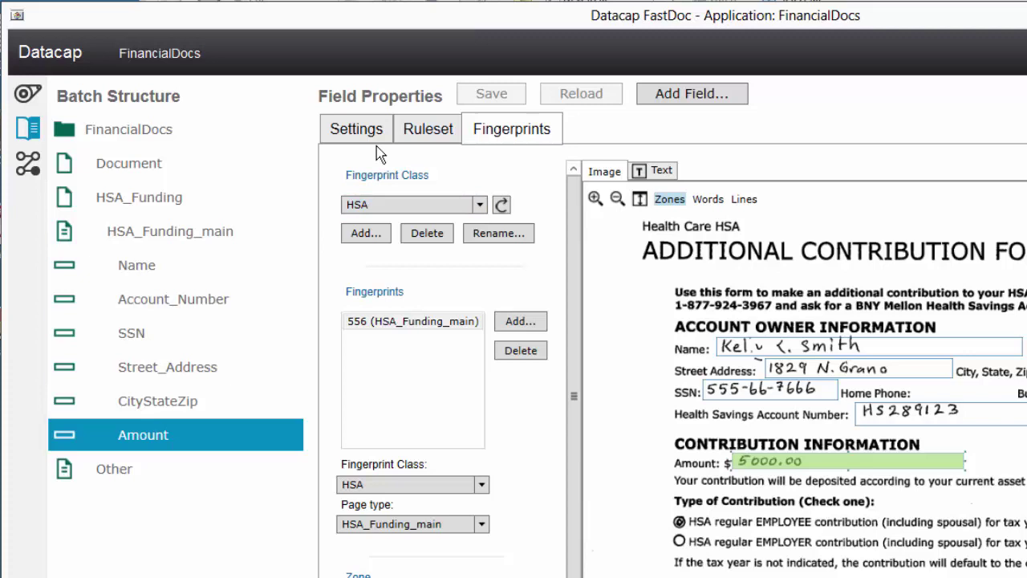
Give Amount the Recognize Pages and Fields ruleset with Read Field and 'Read hand print in zone', then save
left_click(437, 128)
left_click(479, 173)
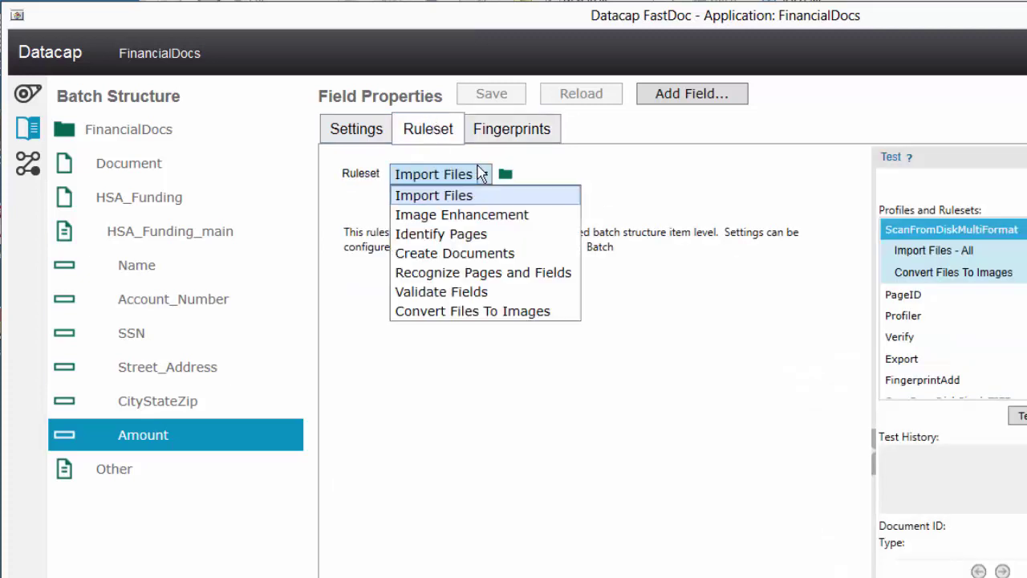
left_click(431, 270)
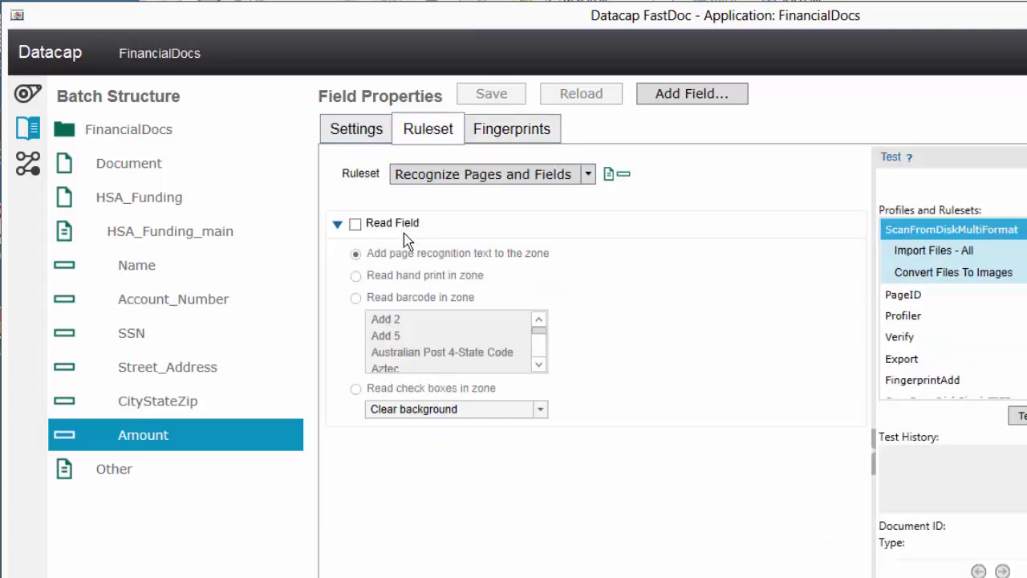
left_click(355, 224)
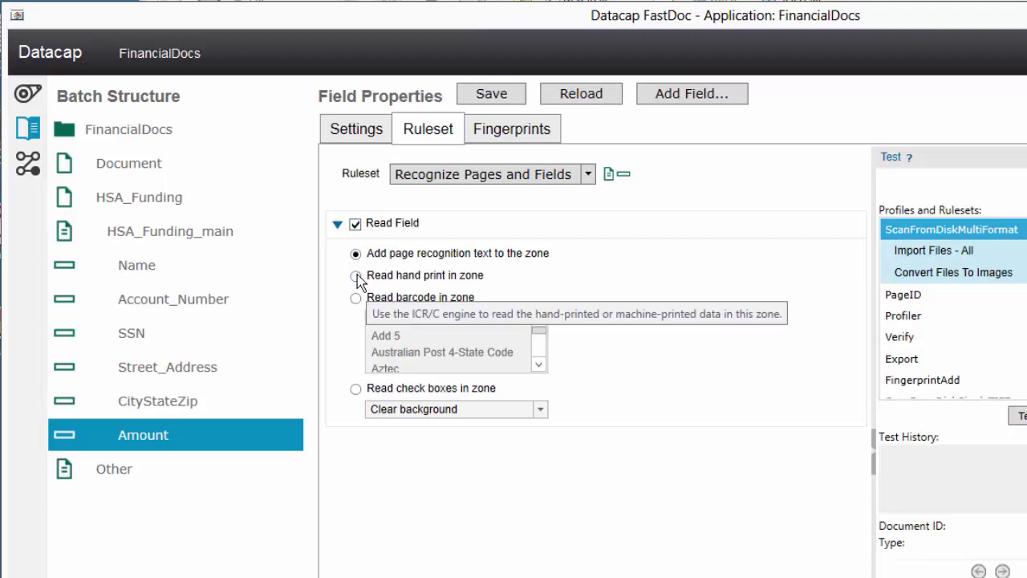
left_click(355, 276)
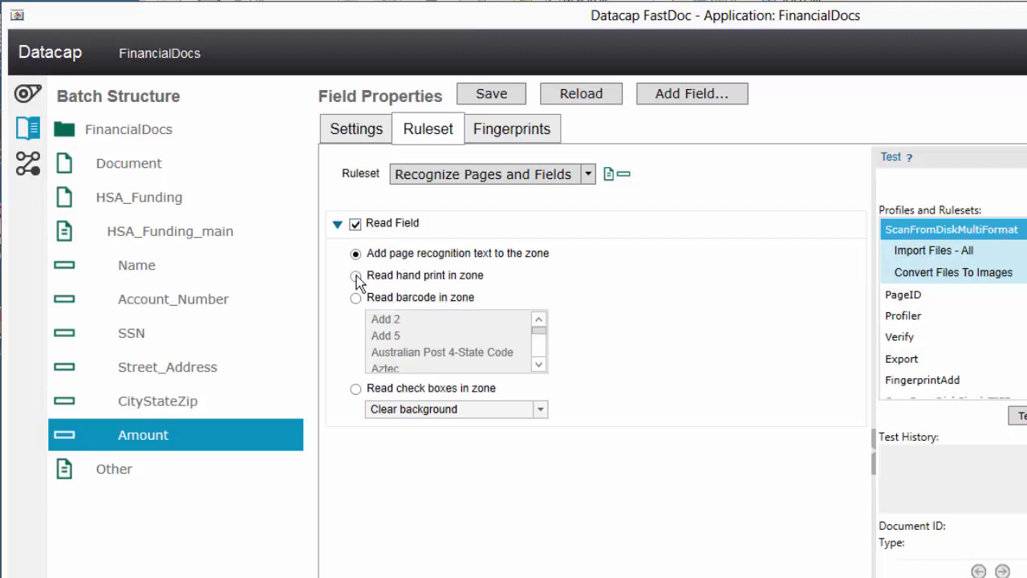
left_click(492, 95)
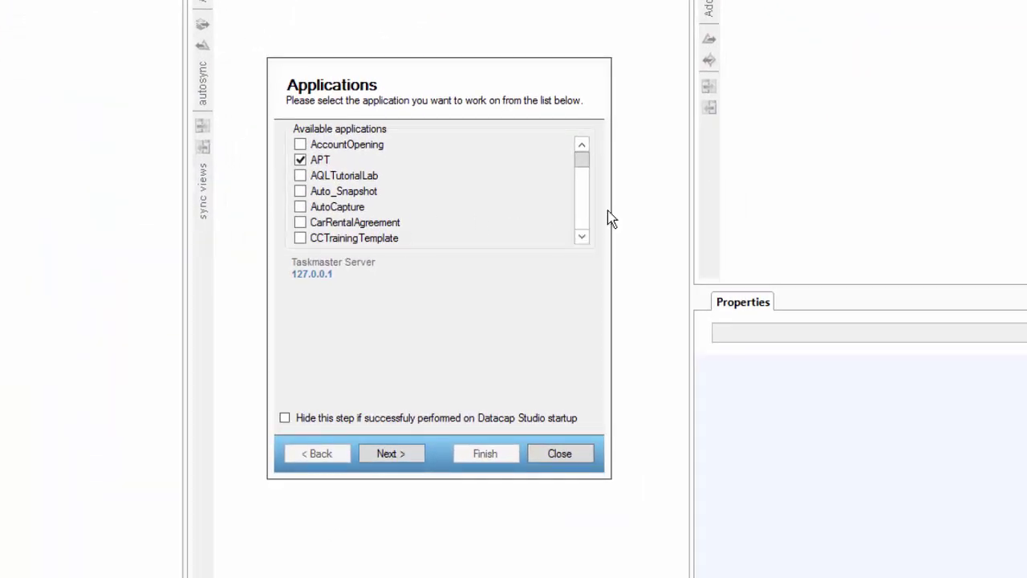
Select FinancialDocs in the Applications wizard and log in with the Taskmaster credentials
scroll(576, 225, "down", 2)
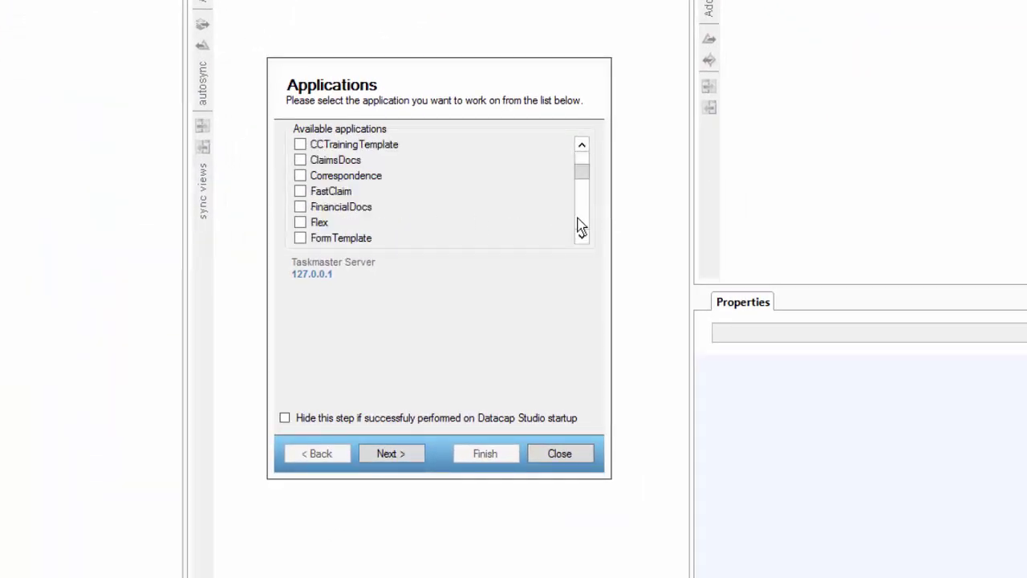
left_click(368, 207)
left_click(391, 453)
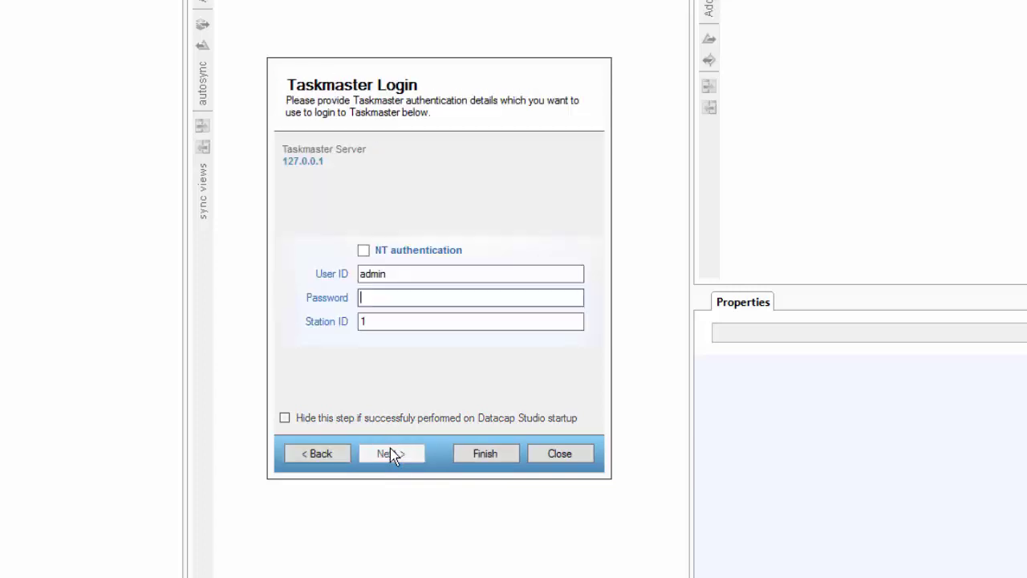
type("admin")
left_click(393, 454)
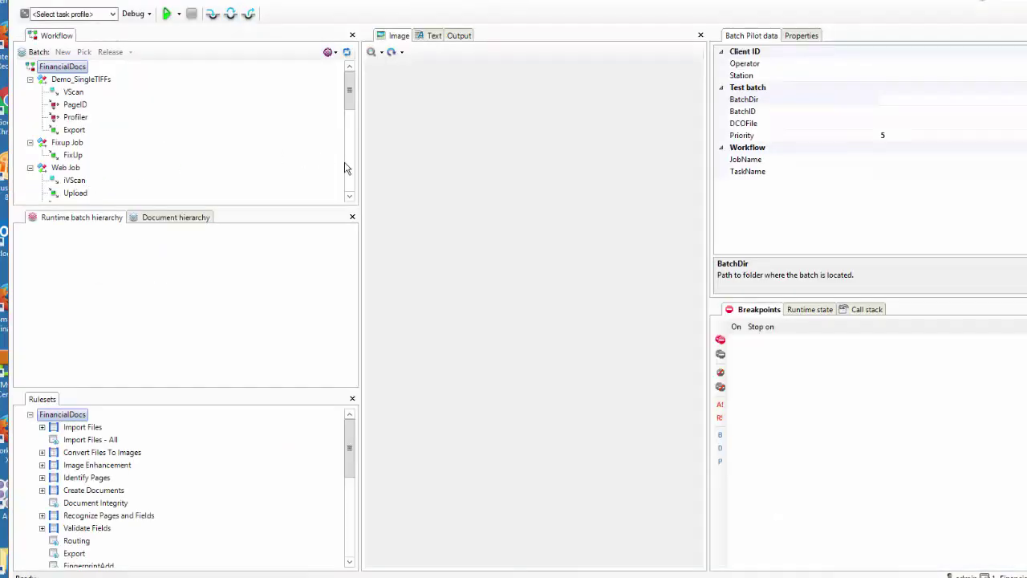
Inspect the VScanMulti task's options and task profile list, leaving them unchanged
scroll(346, 168, "down", 5)
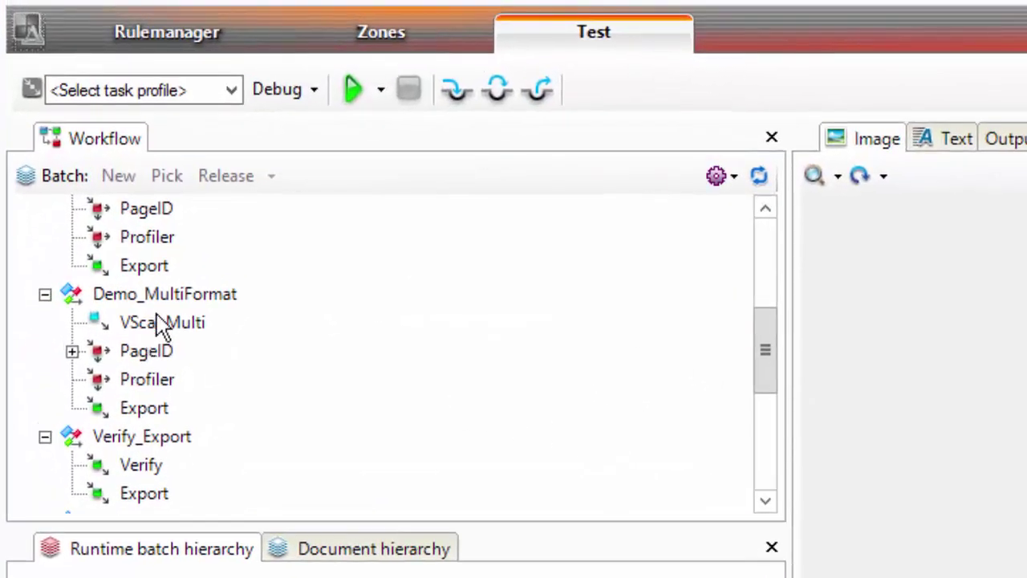
left_click(158, 317)
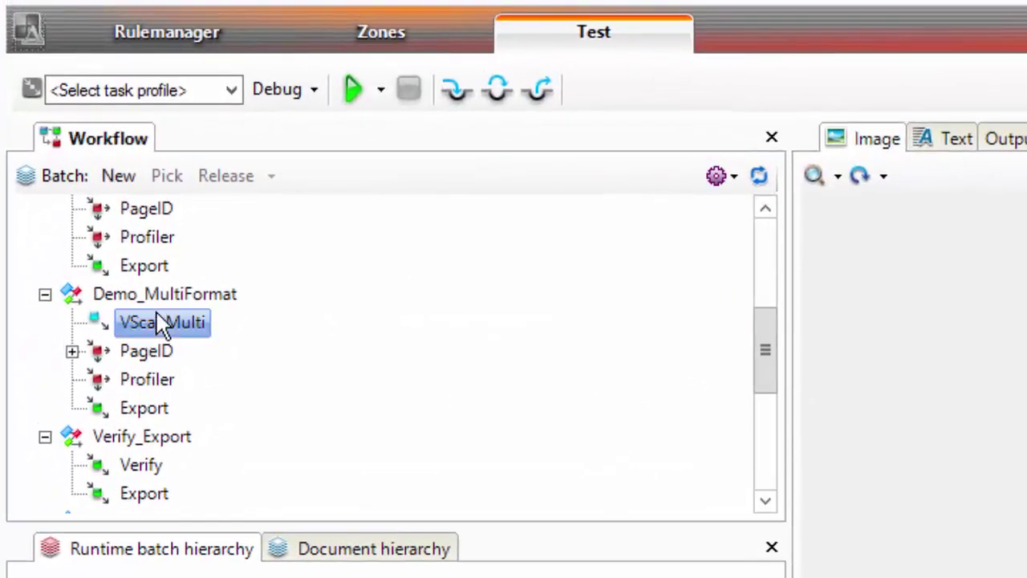
right_click(157, 313)
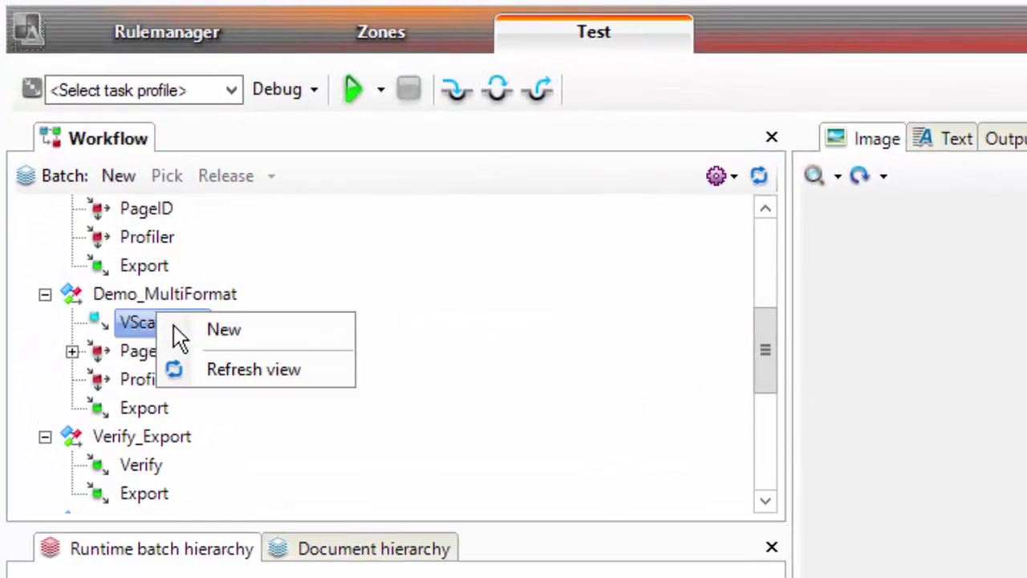
left_click(230, 90)
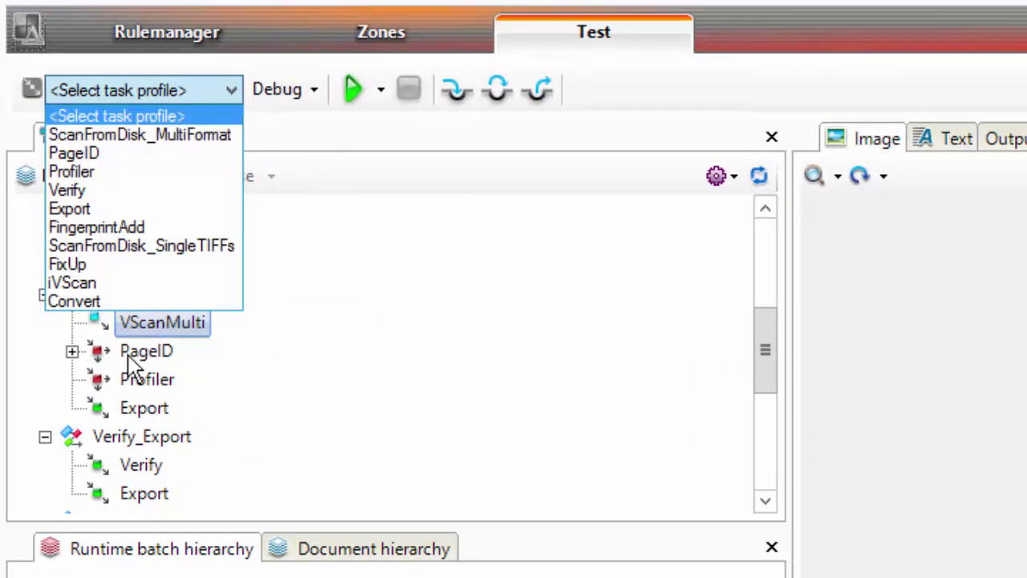
left_click(74, 360)
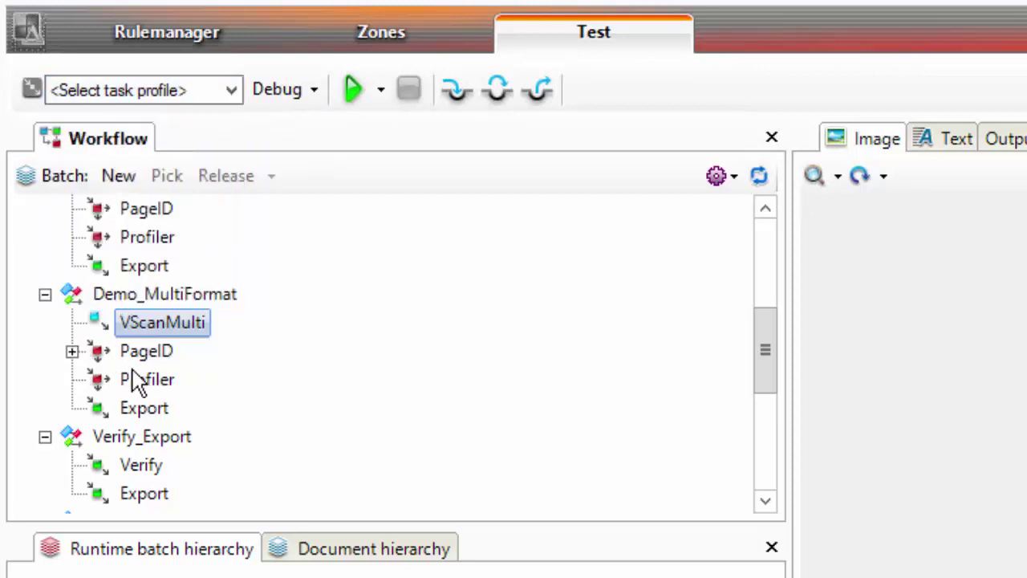
Pick the pending 20170224.000000 batch at PageID and view page TM000002
left_click(72, 353)
left_click(204, 387)
right_click(205, 387)
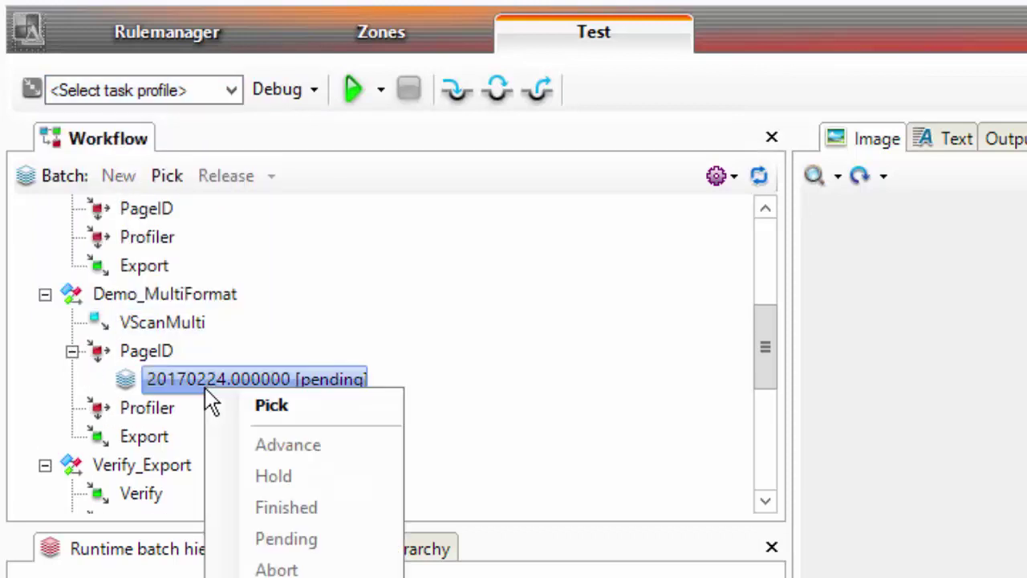
left_click(243, 406)
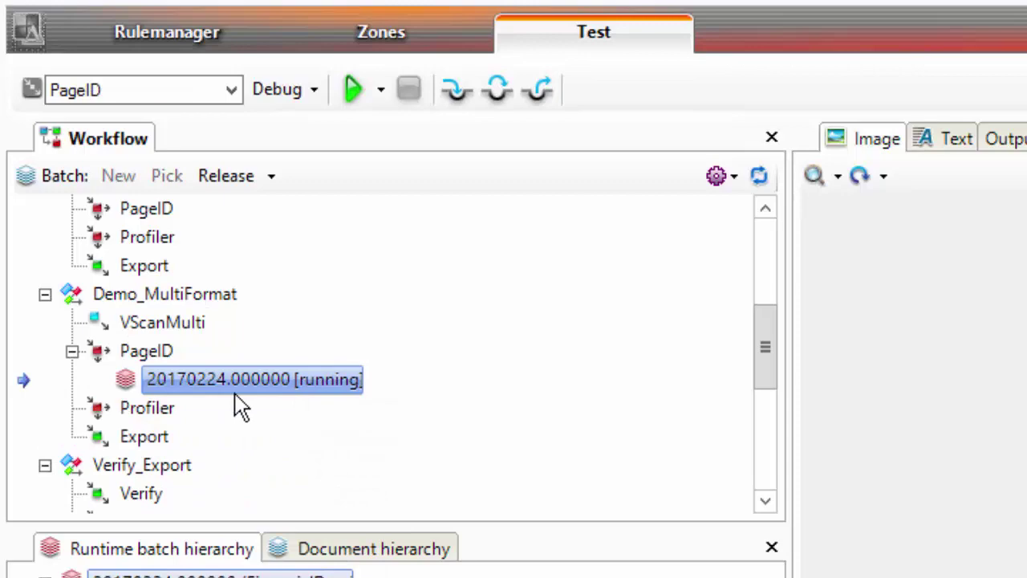
left_click(120, 534)
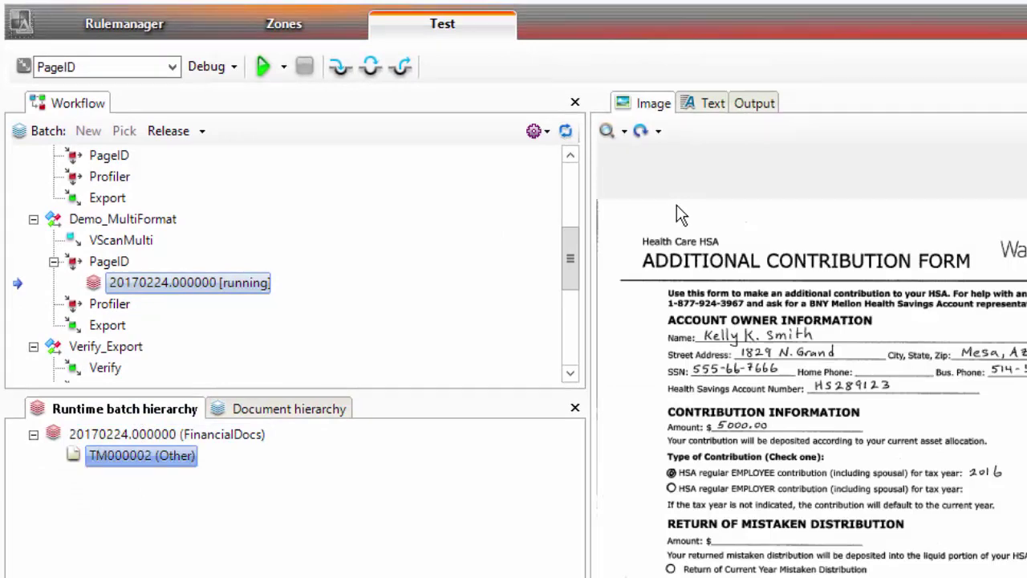
Open the Image Enhancement ruleset's Settings in the rule manager
left_click(146, 26)
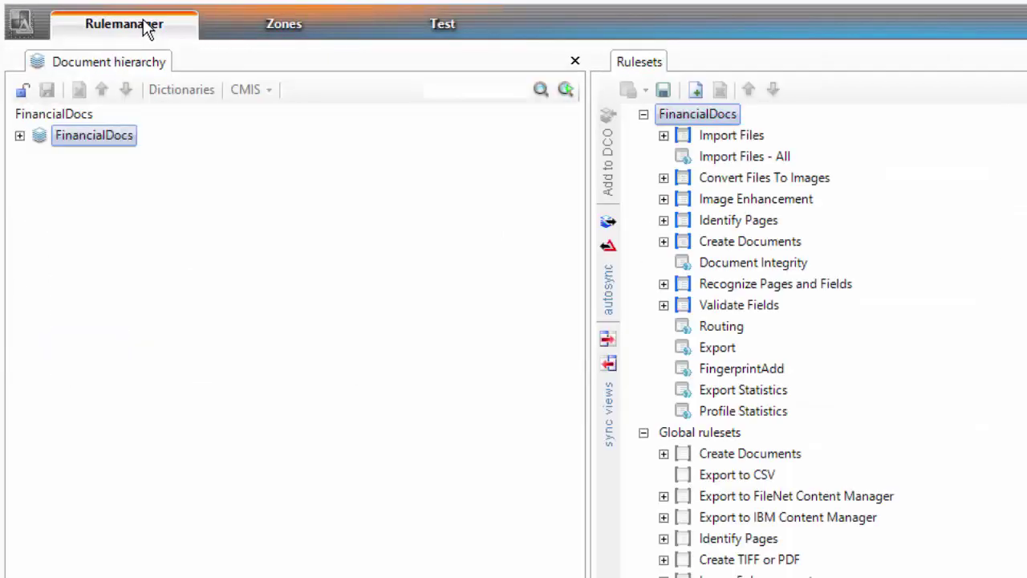
left_click(770, 202)
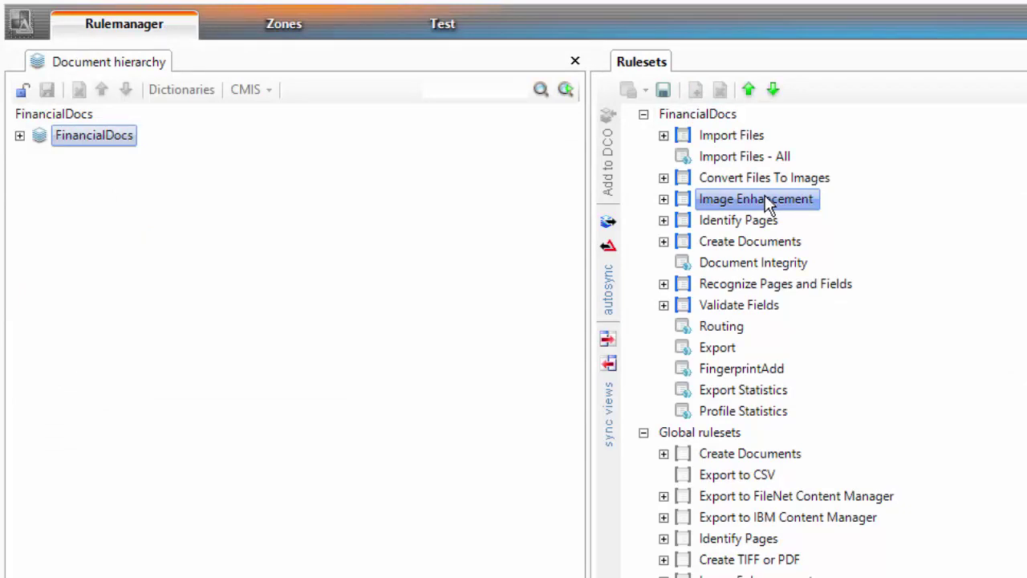
right_click(765, 201)
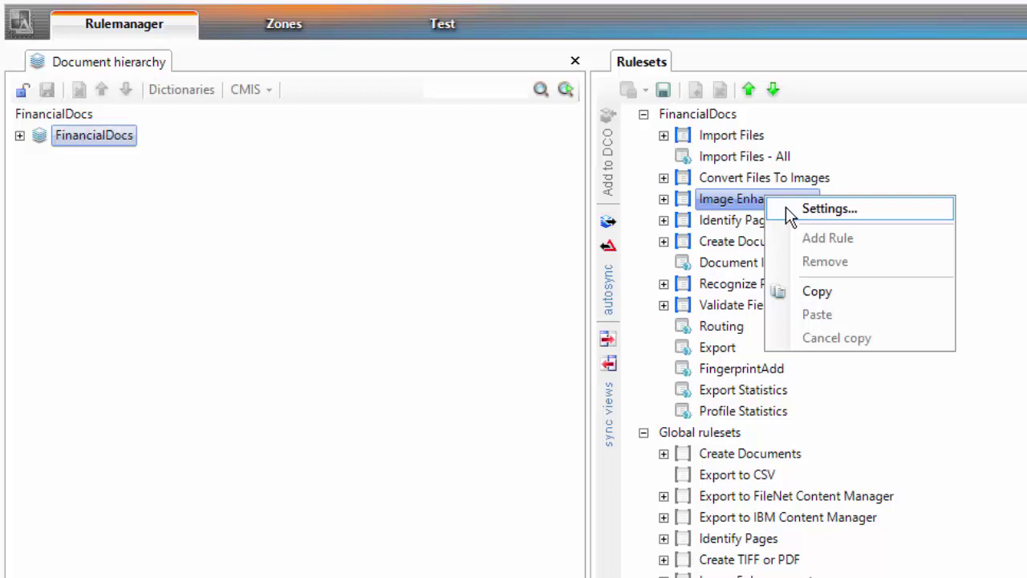
left_click(786, 207)
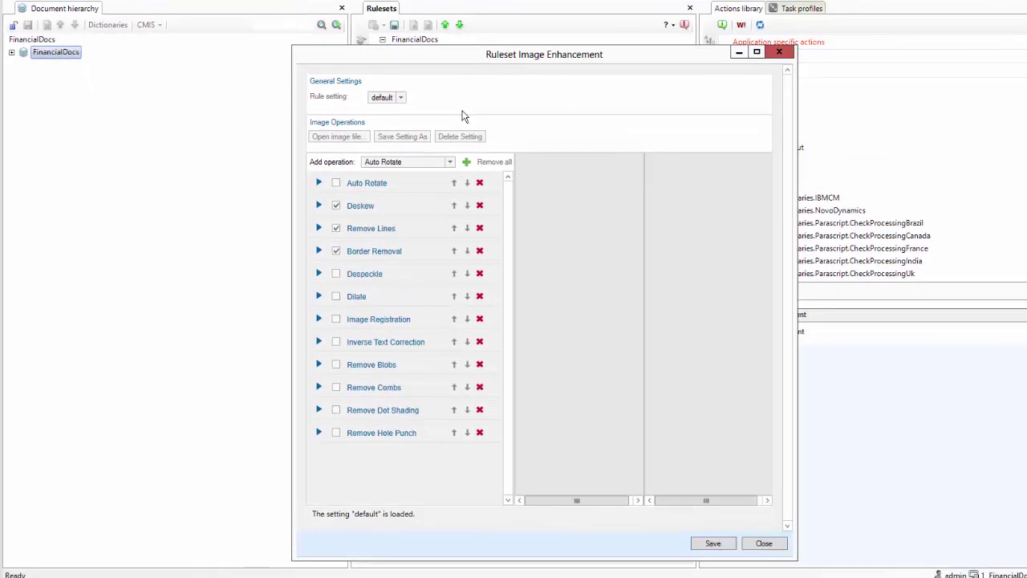
Select the Other page type in the FinancialDocs document hierarchy
left_click(27, 87)
left_click(23, 78)
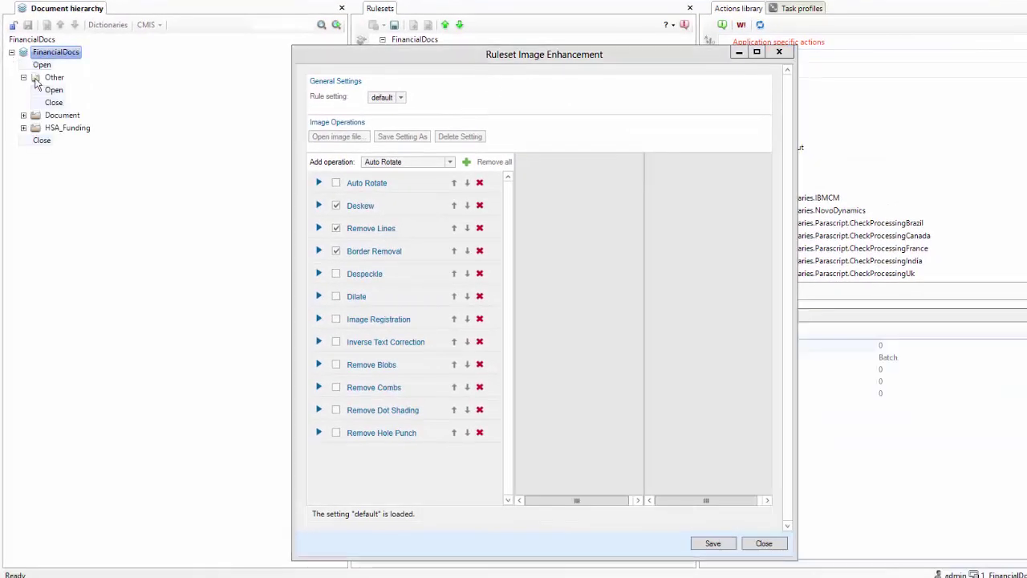
left_click(45, 80)
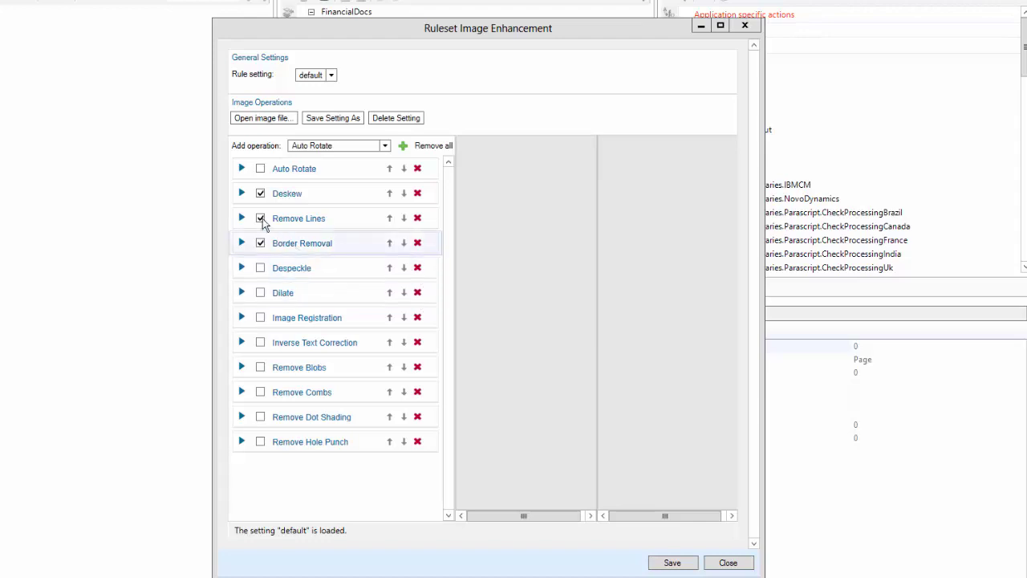
Load C:\Datacap\FinancialDocs\batches\20170224.000000\TM000002.tif as the enhancement preview image
left_click(265, 118)
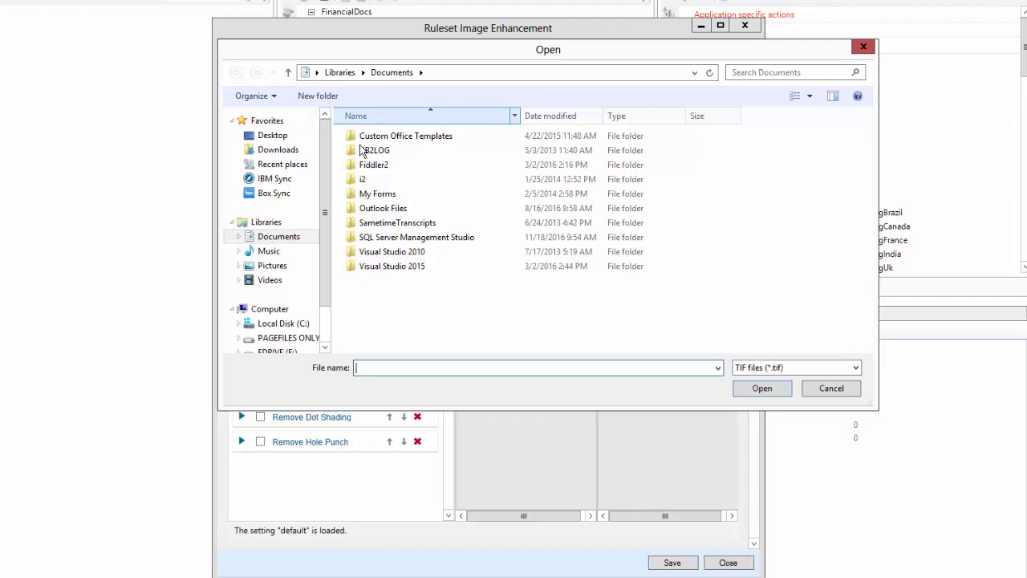
left_click(268, 337)
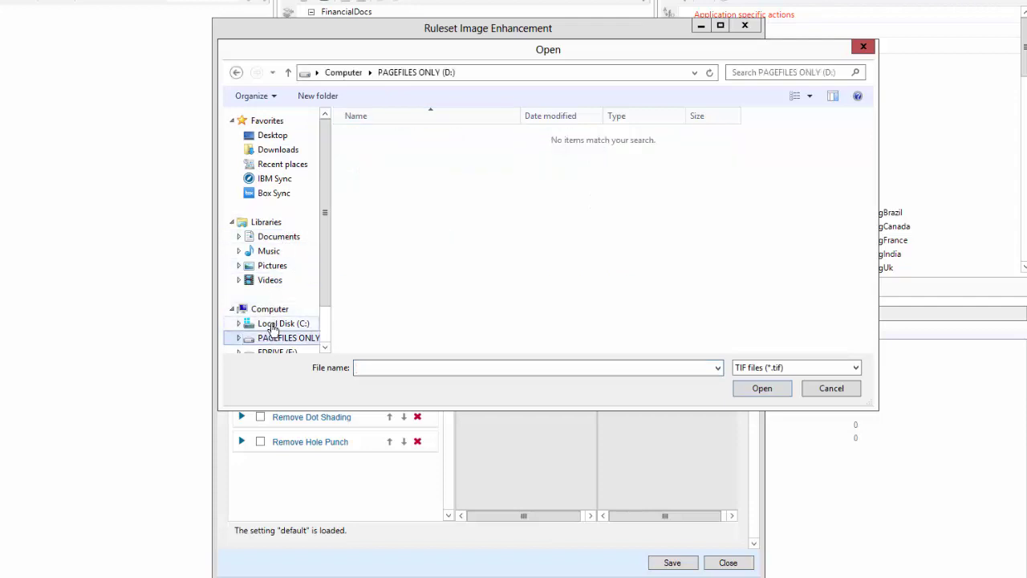
left_click(273, 325)
left_click(363, 181)
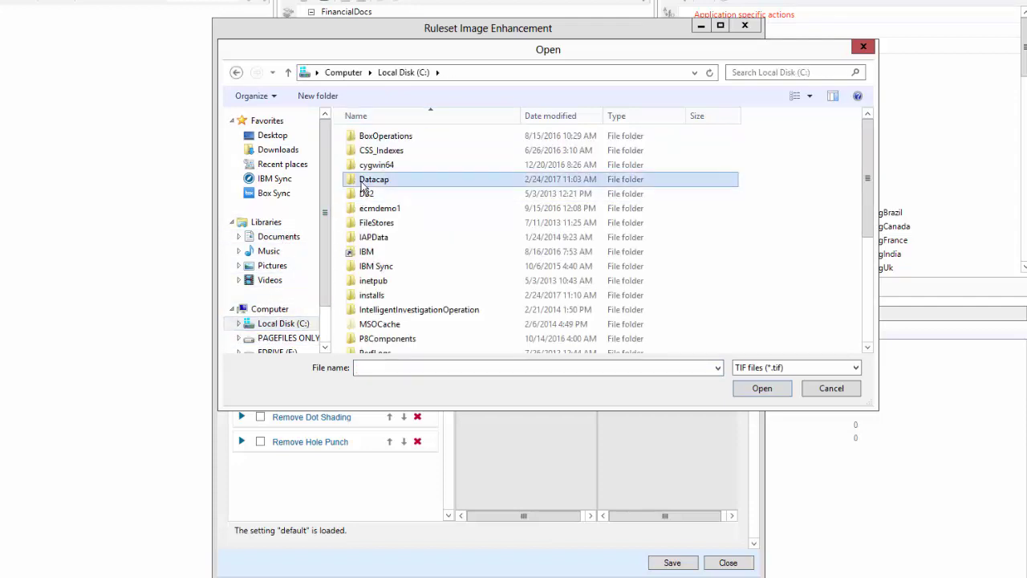
double_click(362, 182)
left_click(384, 358)
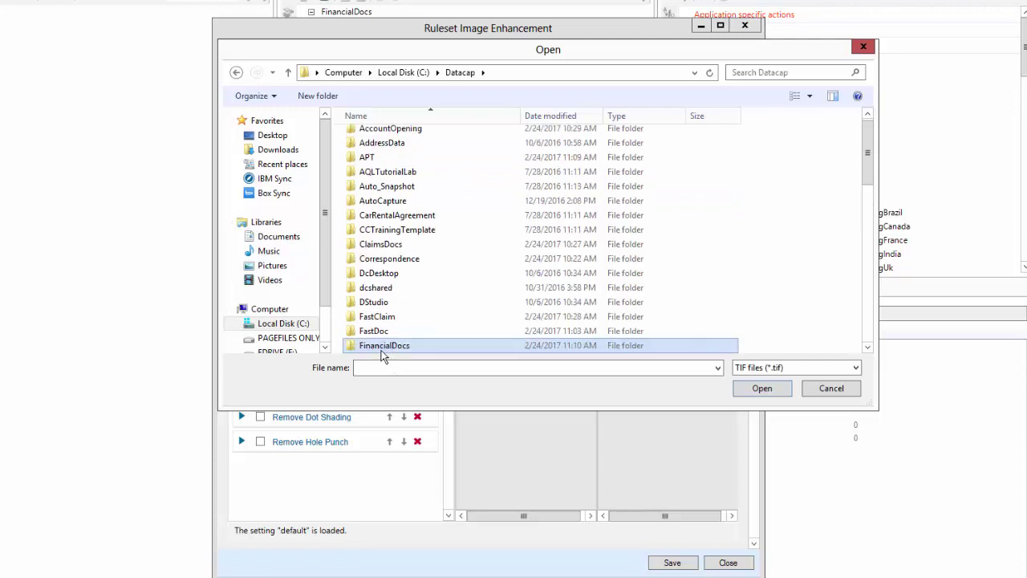
double_click(383, 346)
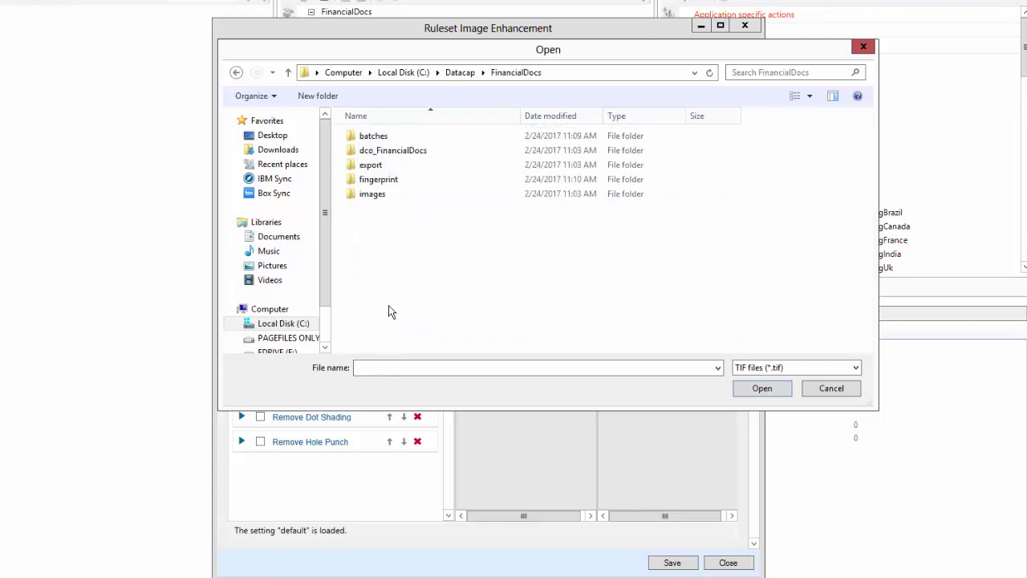
double_click(368, 137)
double_click(370, 138)
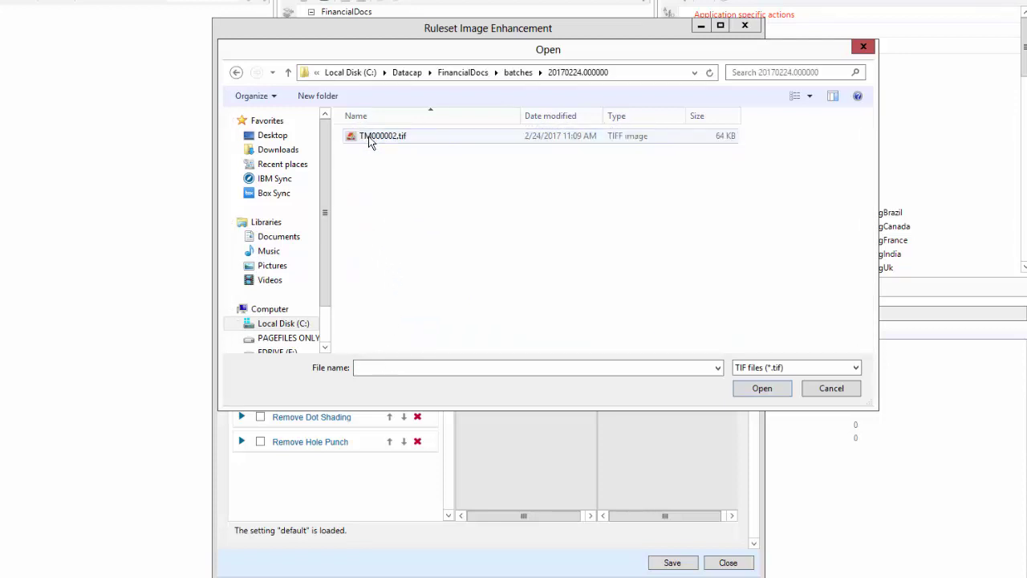
left_click(370, 142)
double_click(370, 140)
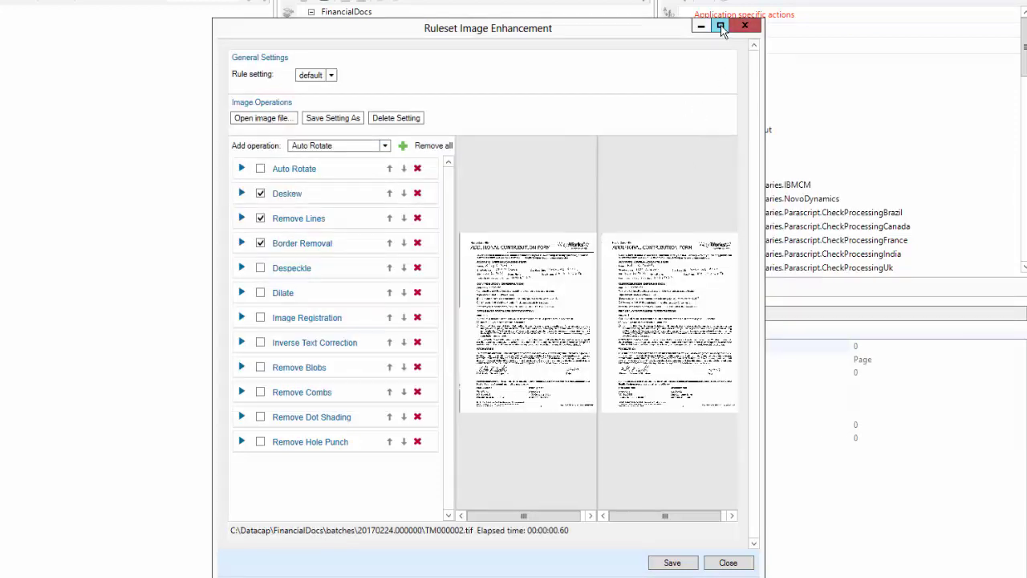
Set Remove Lines minimum length to 70, then save and close the enhancement window
left_click(719, 26)
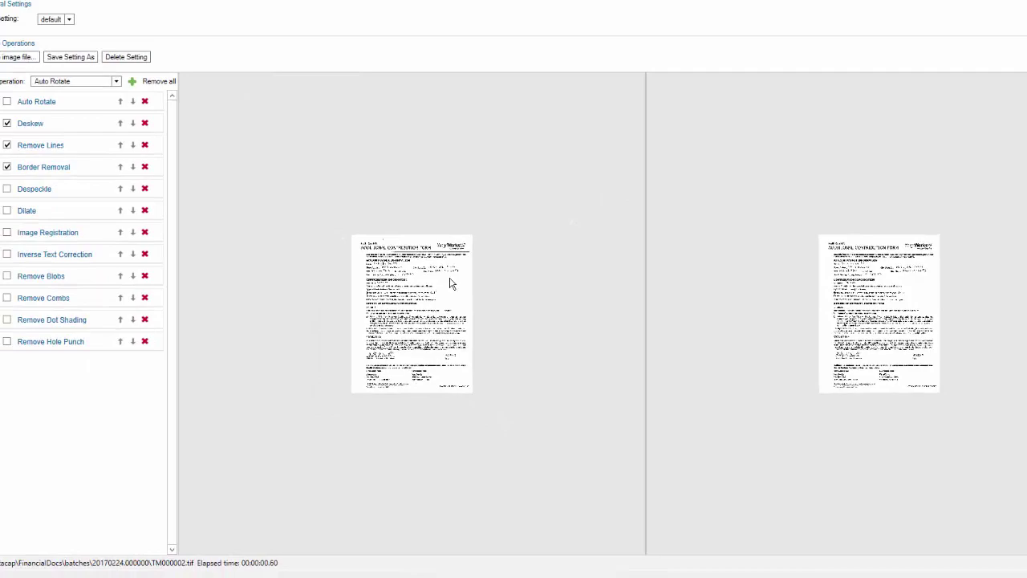
scroll(395, 271, "up", 3)
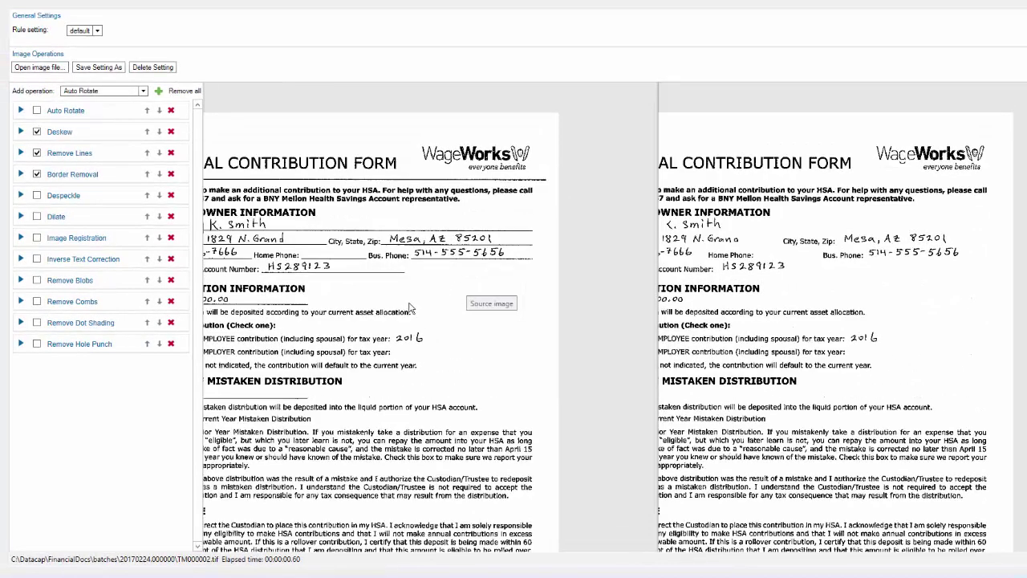
scroll(409, 307, "down", 3)
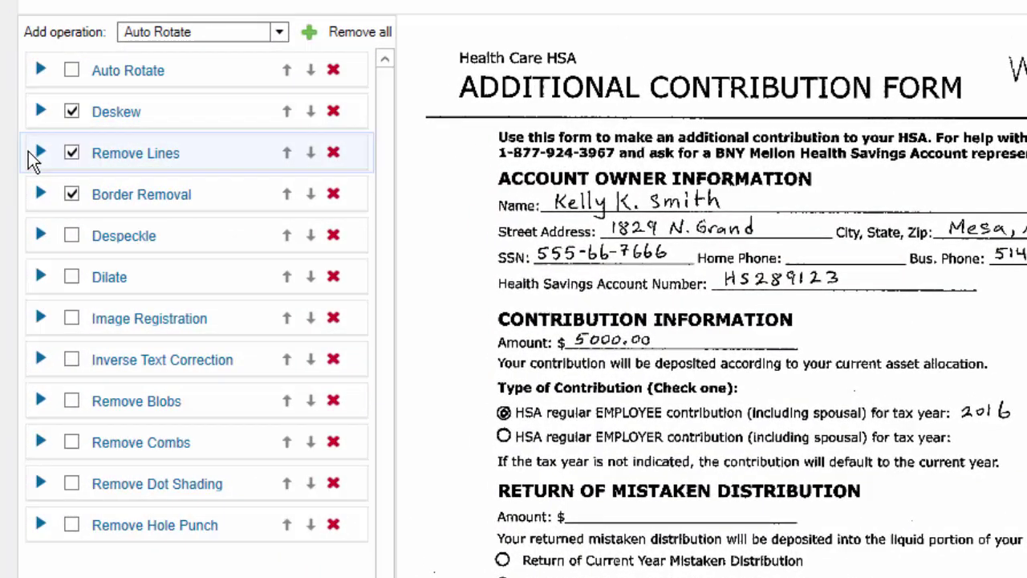
left_click(38, 153)
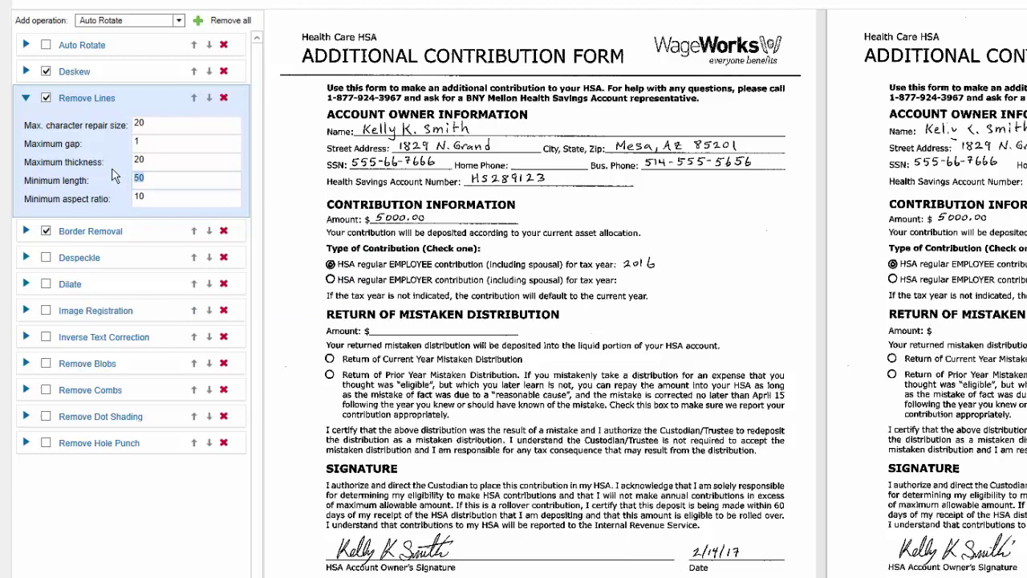
key("Return")
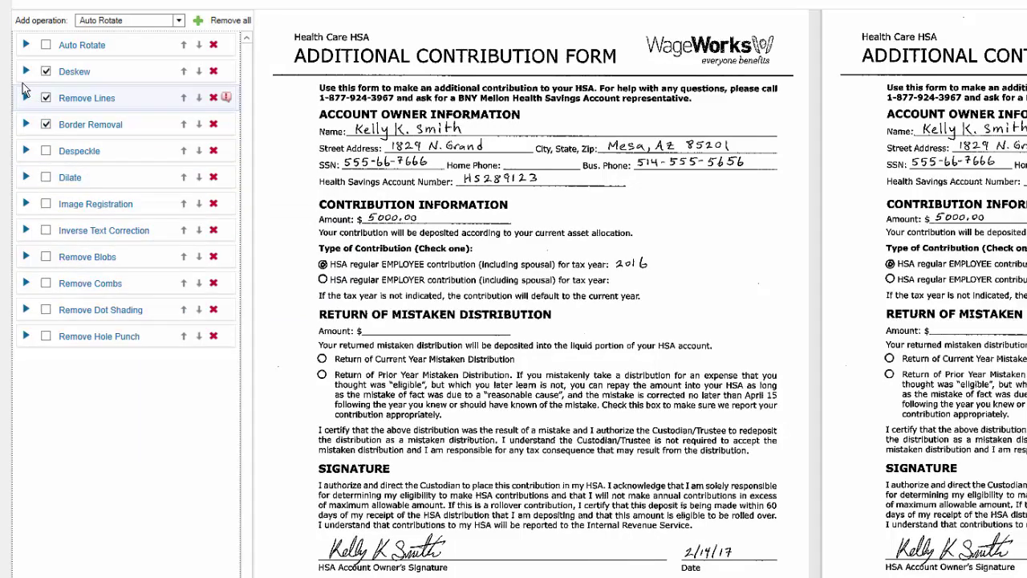
left_click(25, 98)
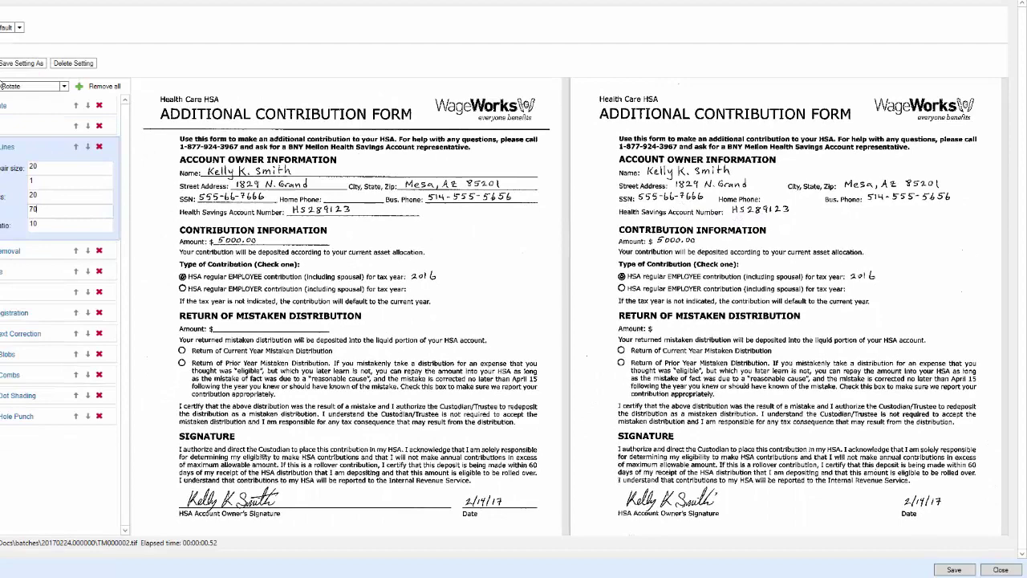
left_click(953, 570)
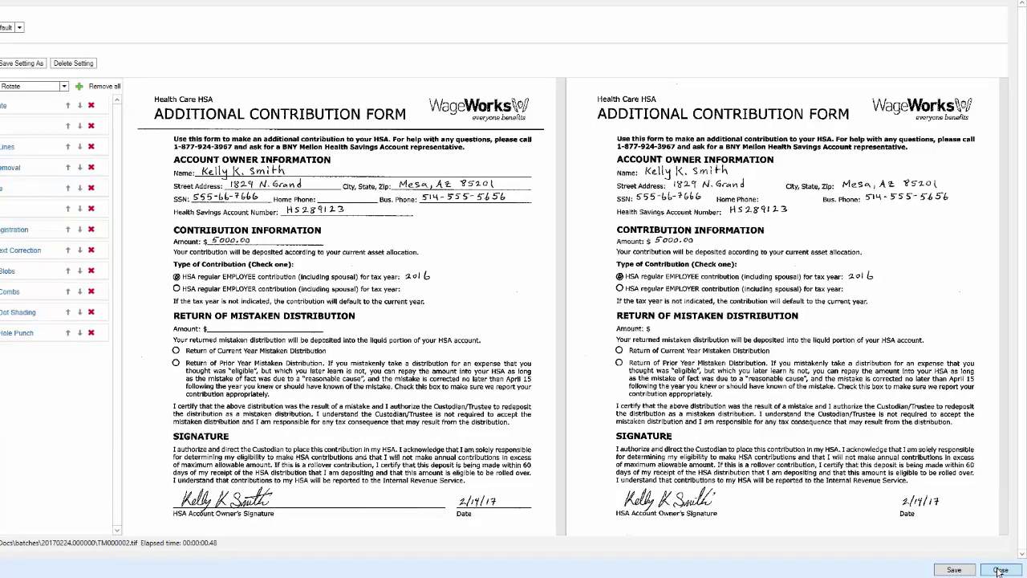
left_click(1000, 570)
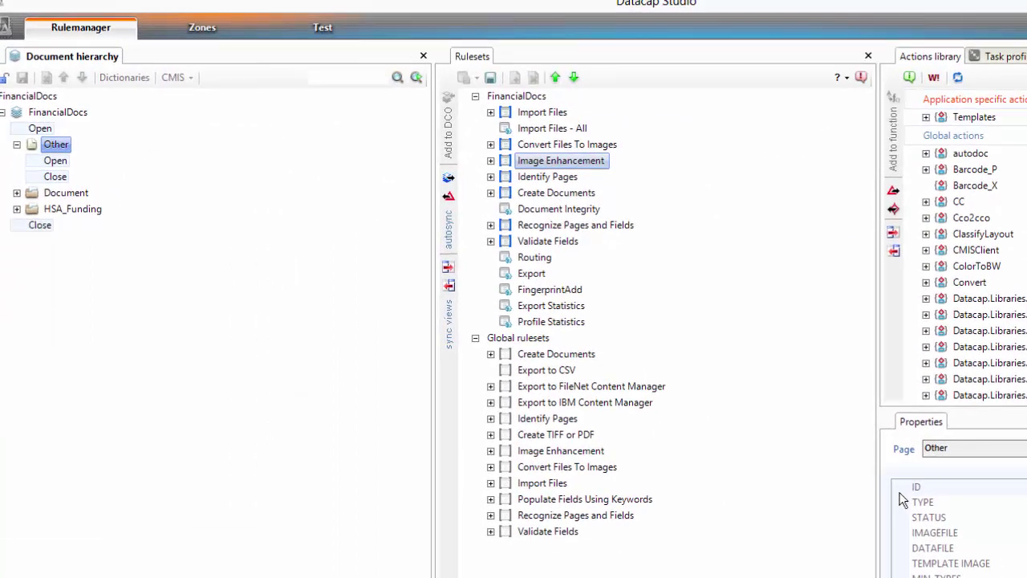
Run the PageID task profile on the test batch in the Test view
left_click(322, 29)
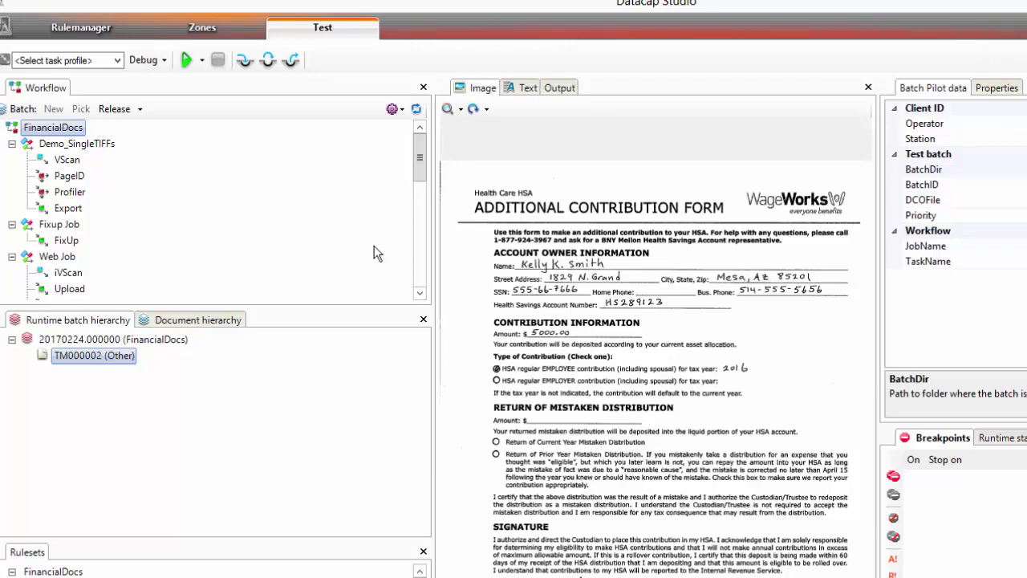
scroll(419, 280, "down", 1)
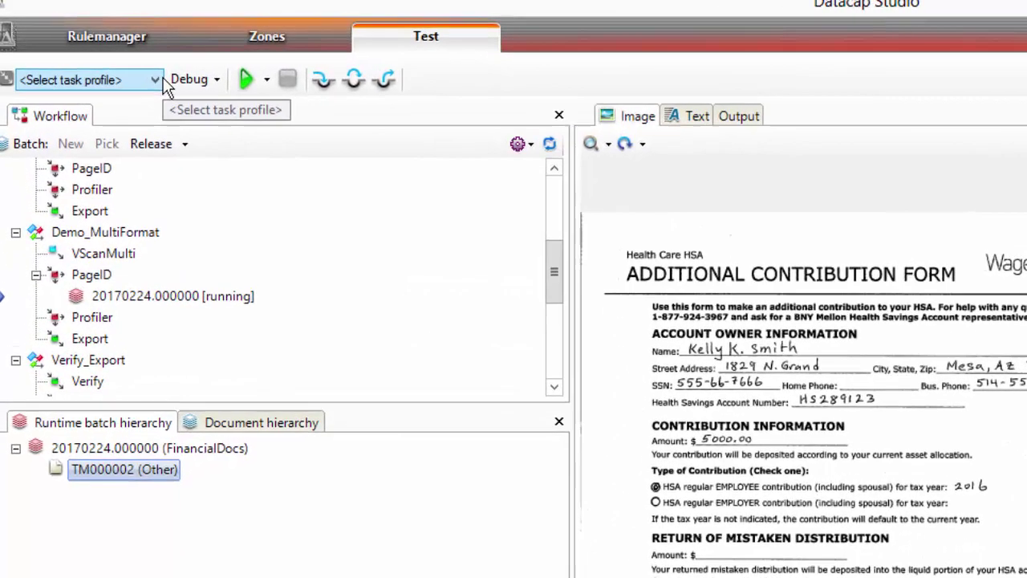
left_click(102, 60)
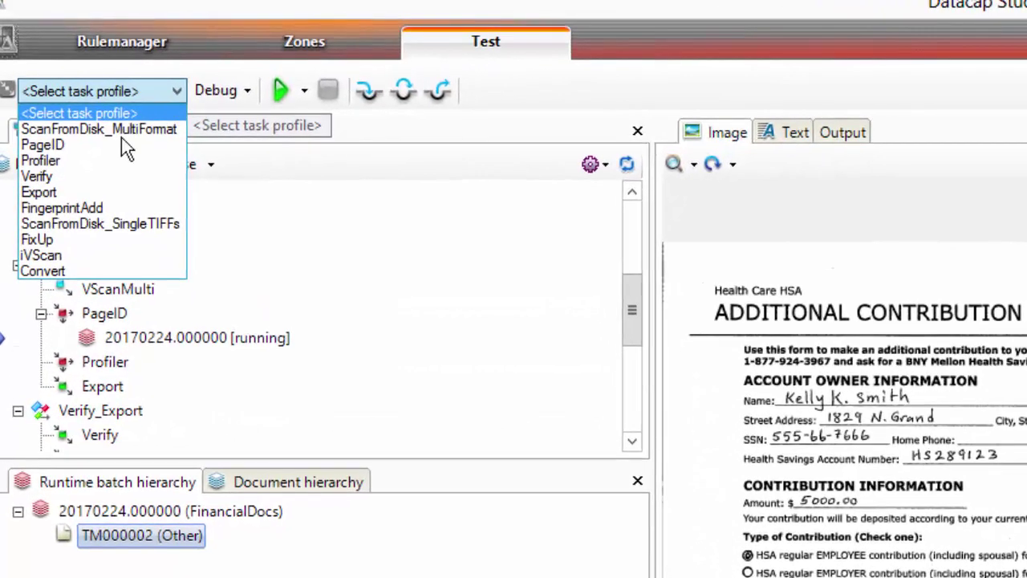
left_click(44, 145)
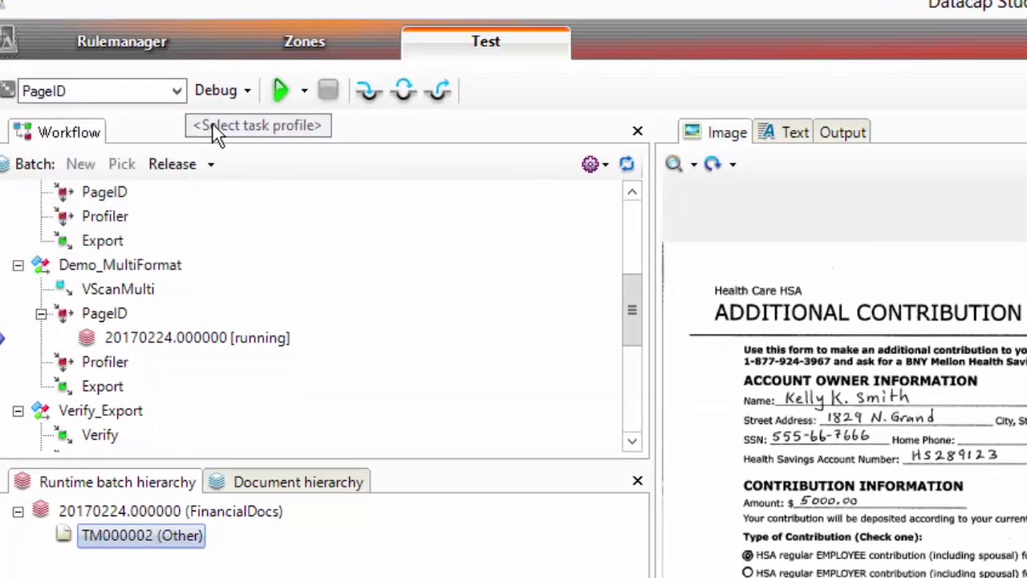
left_click(286, 92)
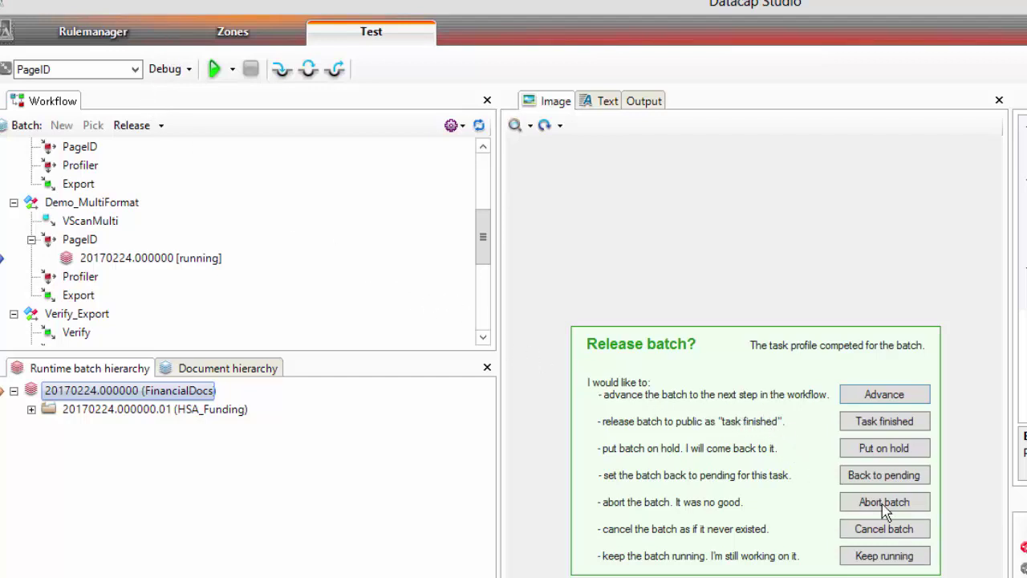
Advance batch 20170224.000000 from PageID to the Profiler step
left_click(894, 394)
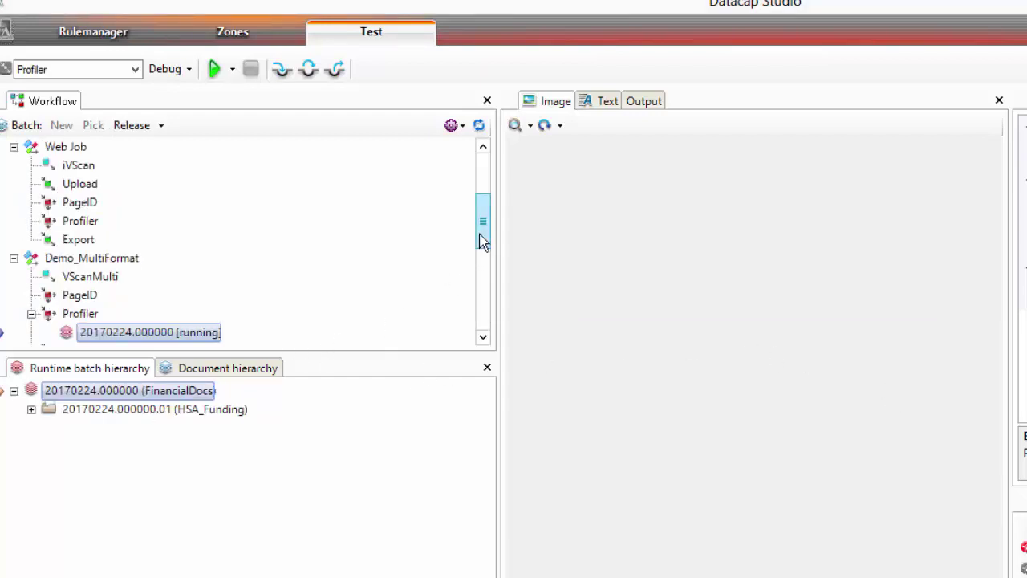
left_click_drag(482, 240, 484, 248)
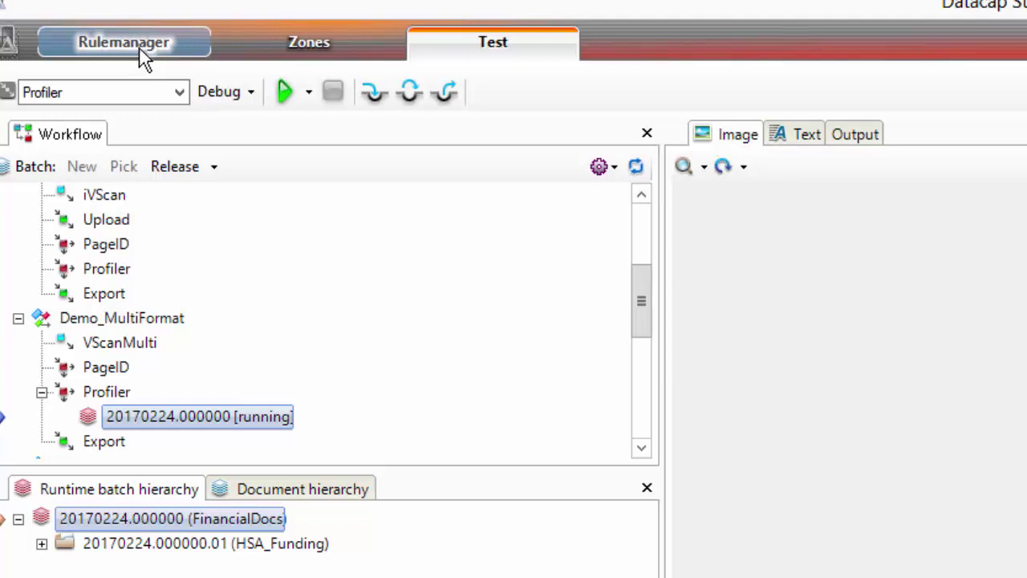
Lock the Routing ruleset and disable the SplitBatch action under Split Batch between Verify
left_click(140, 57)
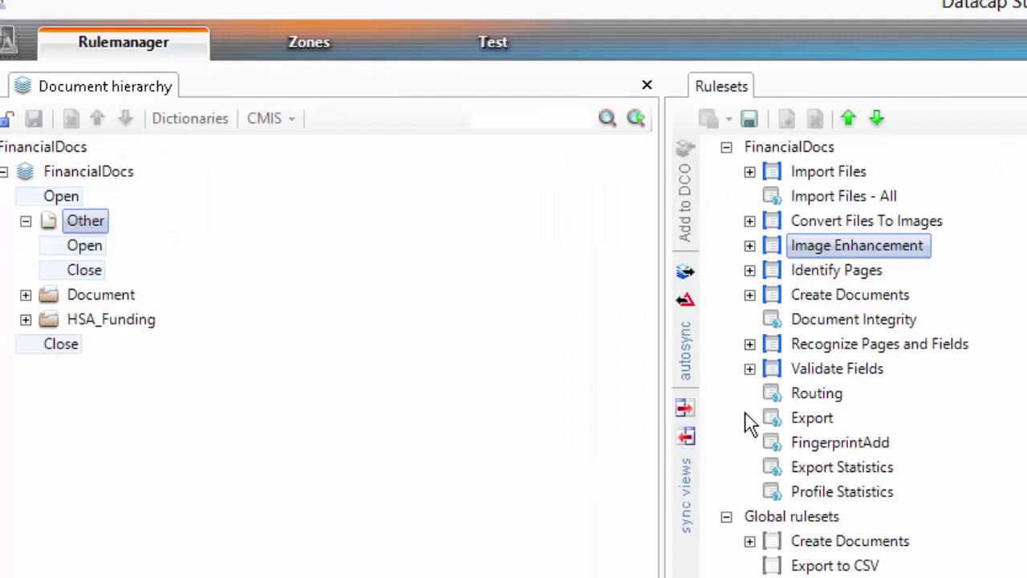
left_click(777, 395)
left_click(749, 394)
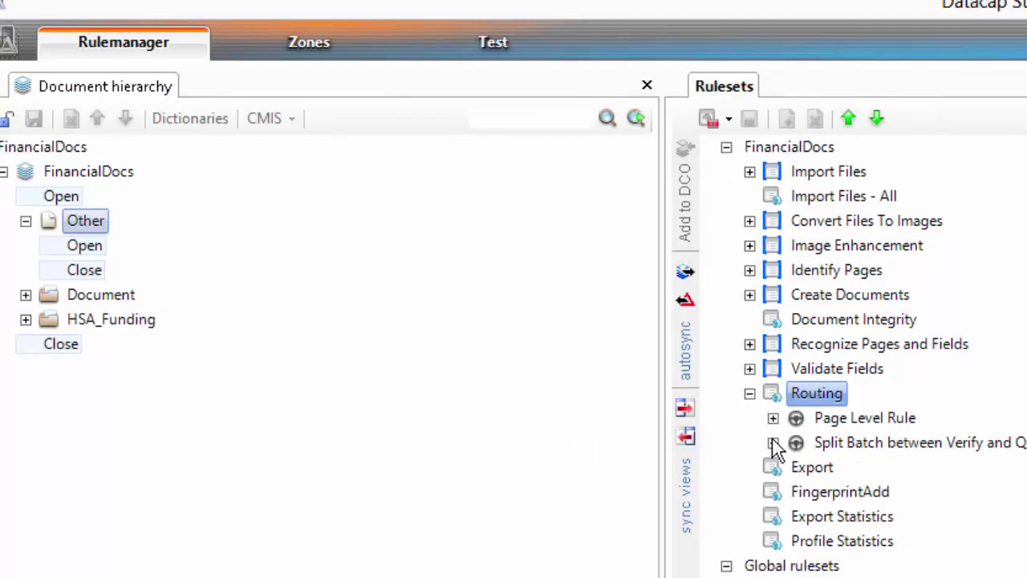
left_click(773, 442)
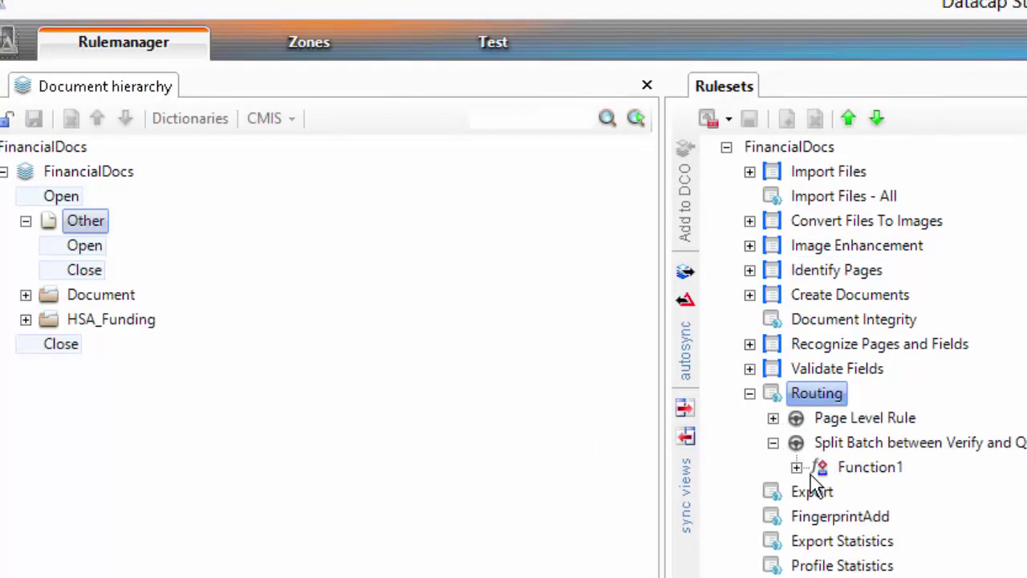
left_click(796, 467)
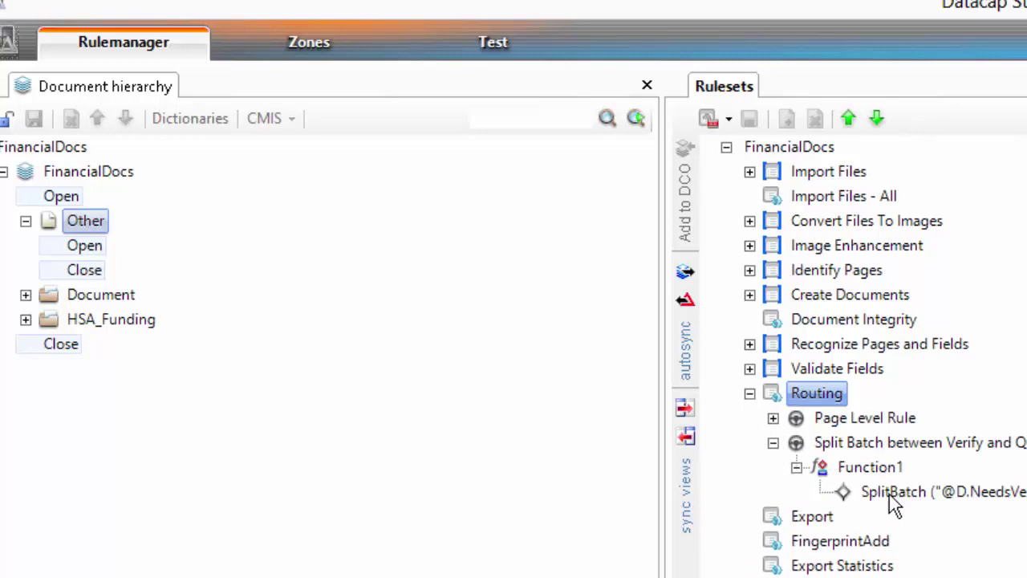
left_click(891, 493)
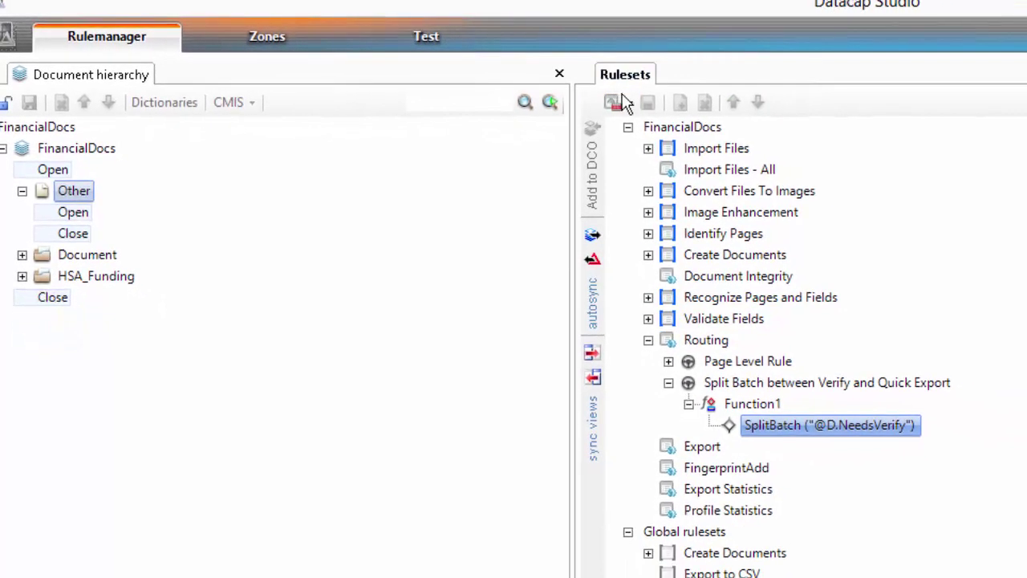
left_click(626, 99)
left_click(652, 133)
right_click(748, 428)
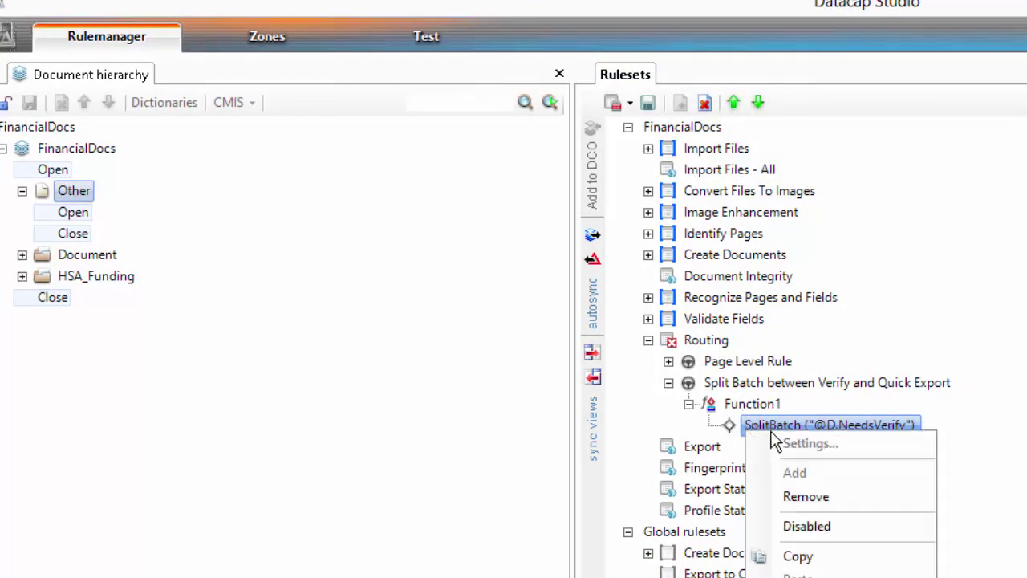
left_click(816, 527)
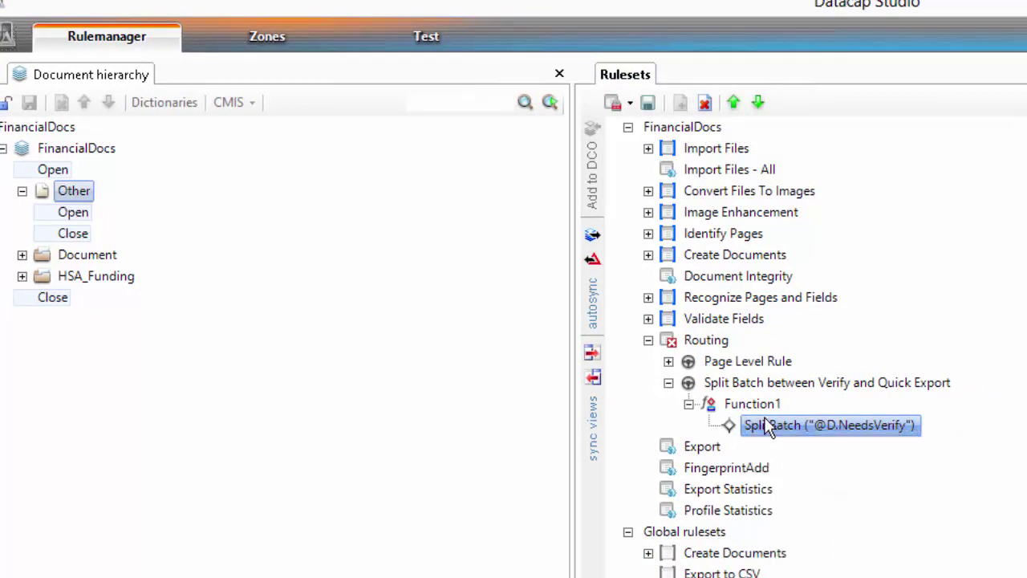
Review the Page Level Rule's Mark Docs with Status 1 for Verify function, then publish the ruleset
left_click(669, 361)
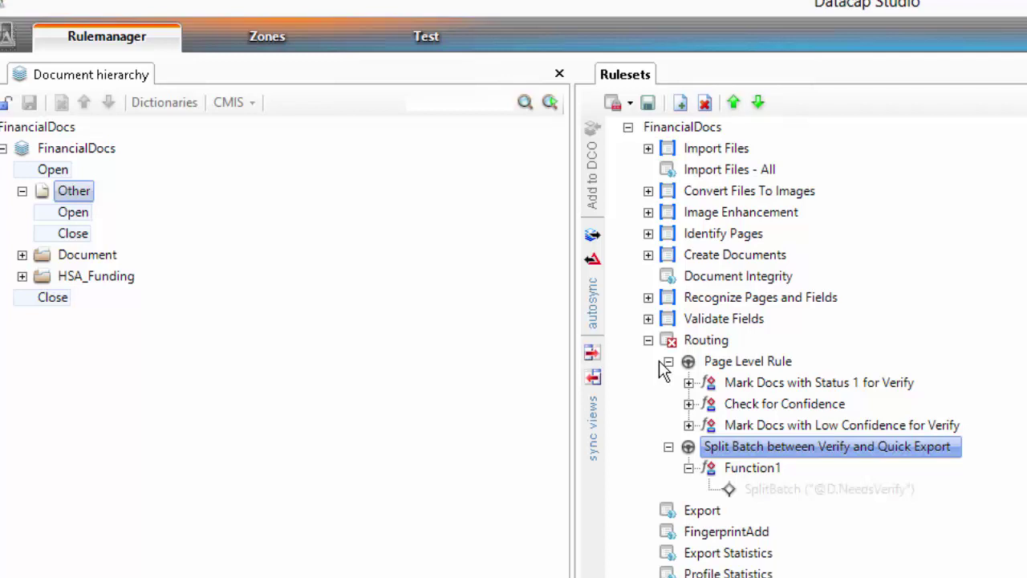
left_click(689, 383)
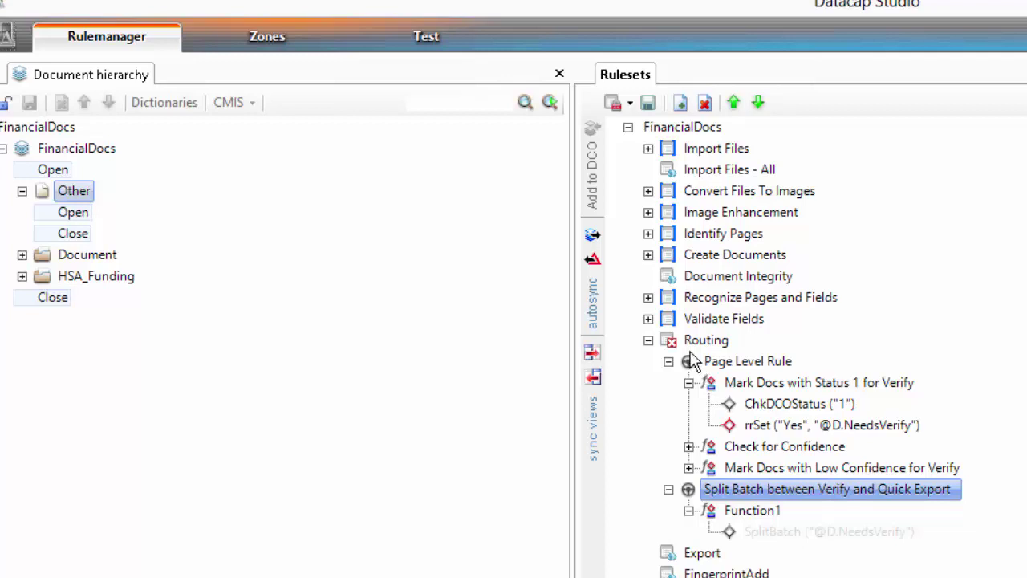
left_click(631, 106)
left_click(664, 159)
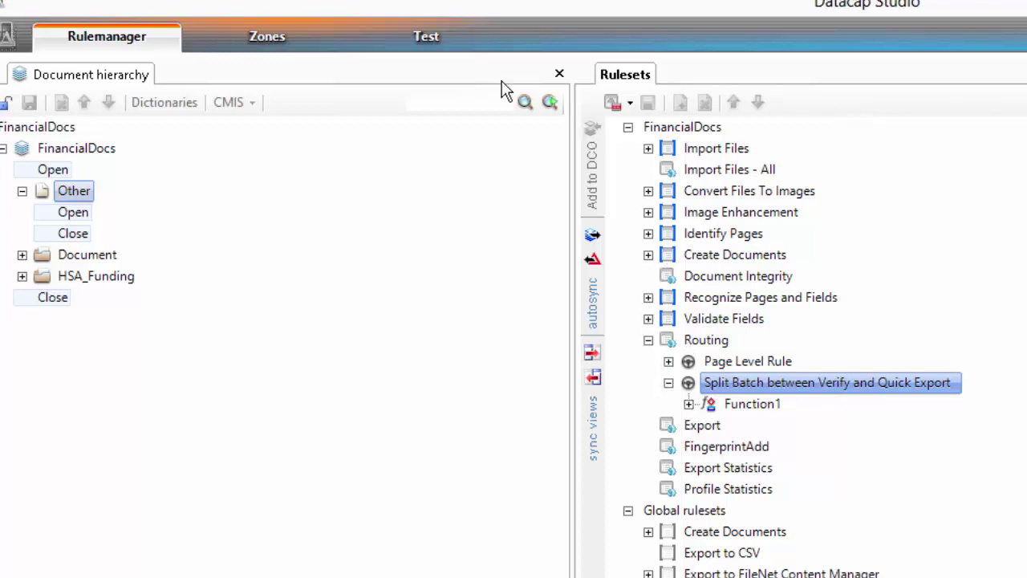
Run the Profiler task profile on the batch waiting at the Profiler step
left_click(435, 38)
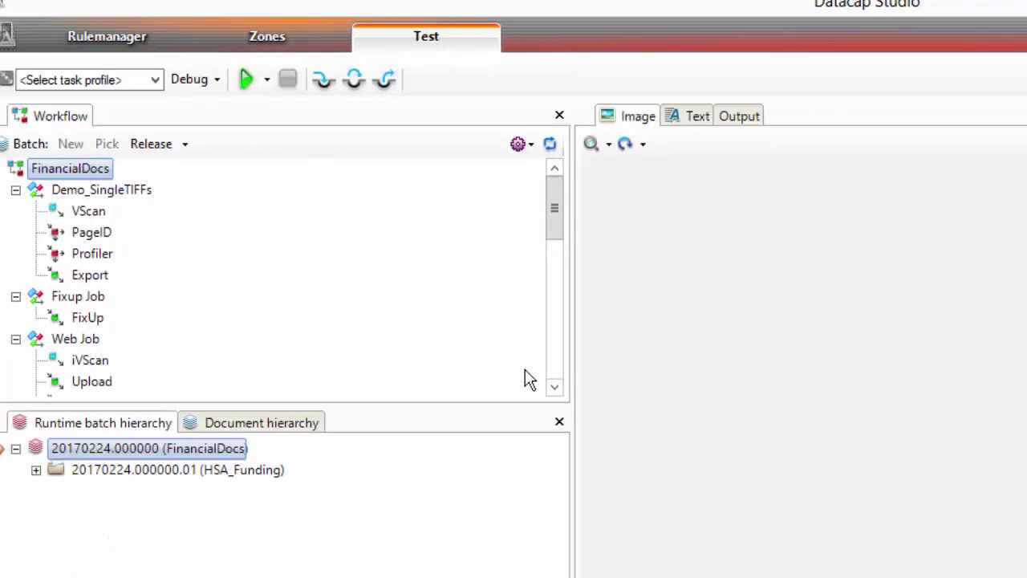
scroll(552, 385, "down", 3)
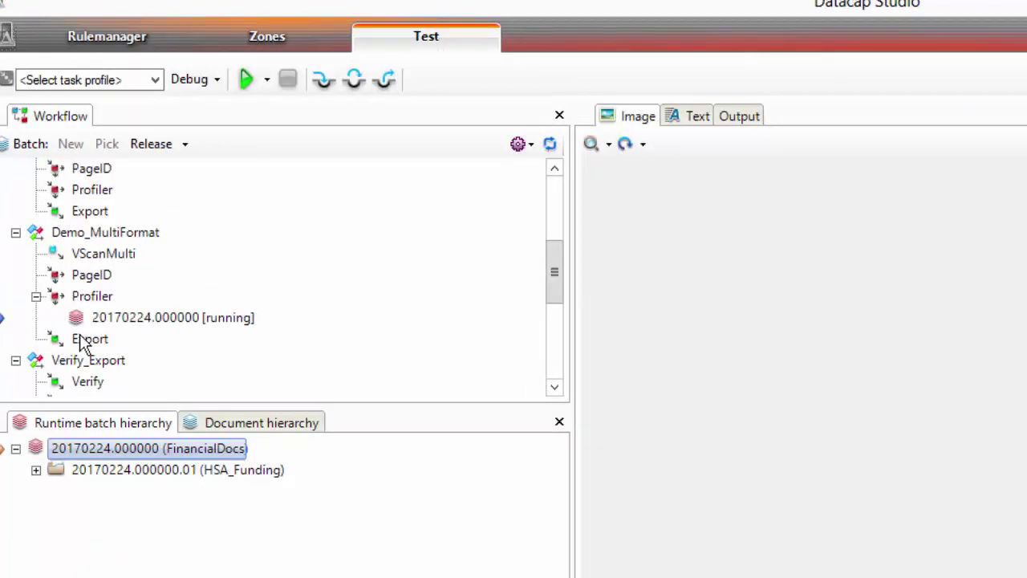
left_click(131, 319)
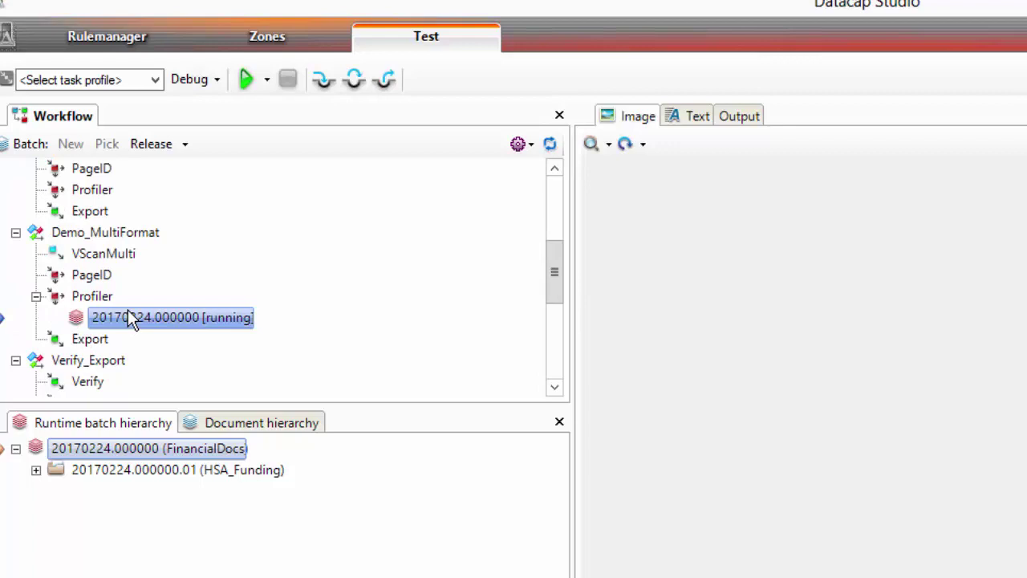
left_click(159, 80)
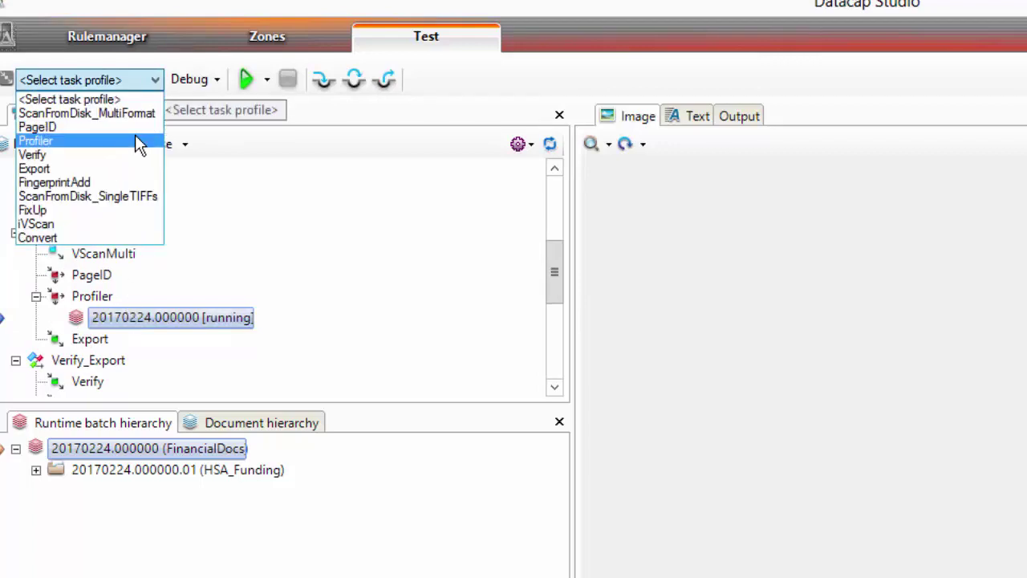
left_click(137, 141)
left_click(249, 77)
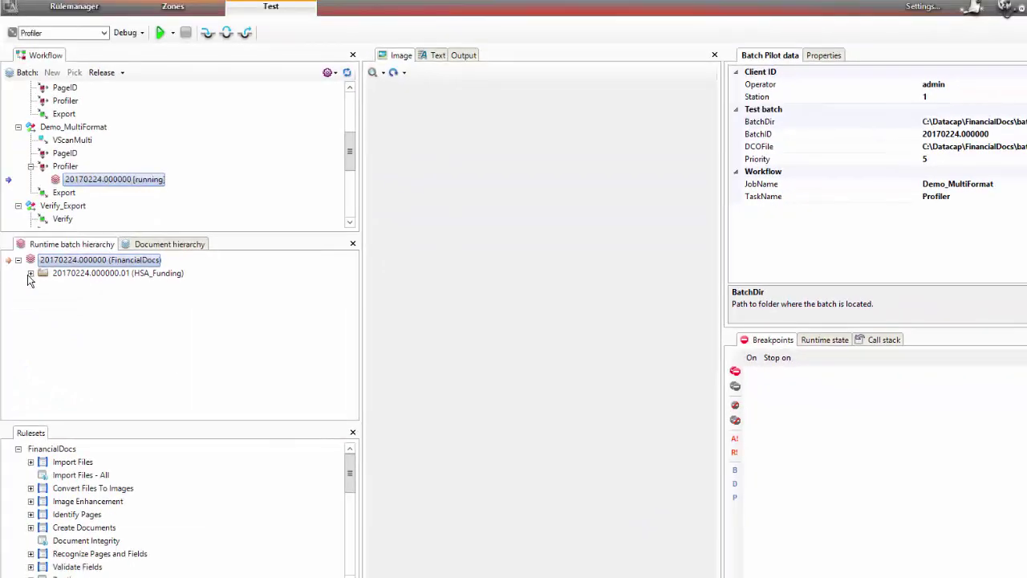
Check the Name, Account_Number, SSN, Street_Address, CityStateZip and Amount values against their form zones
left_click(29, 274)
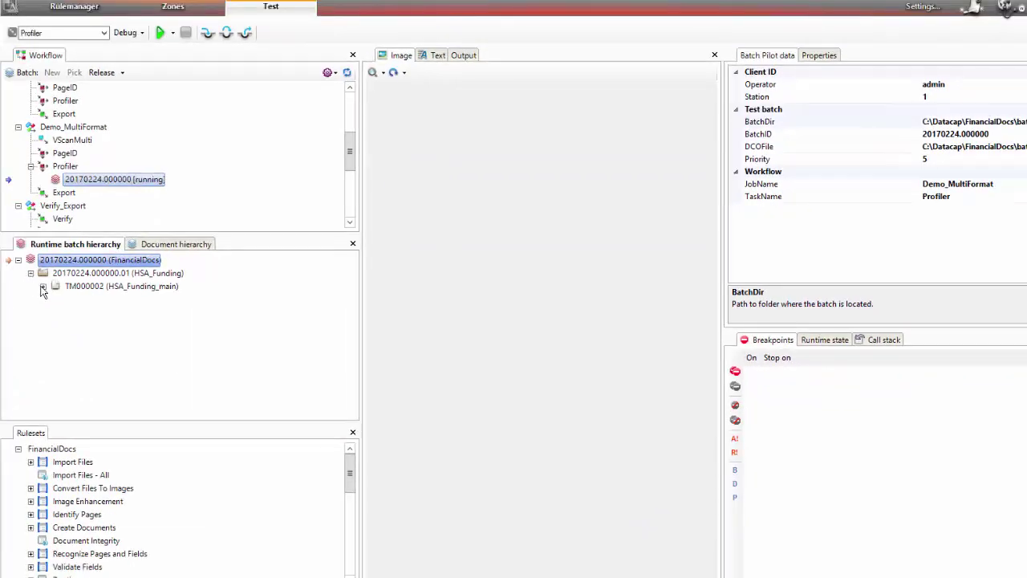
left_click(43, 286)
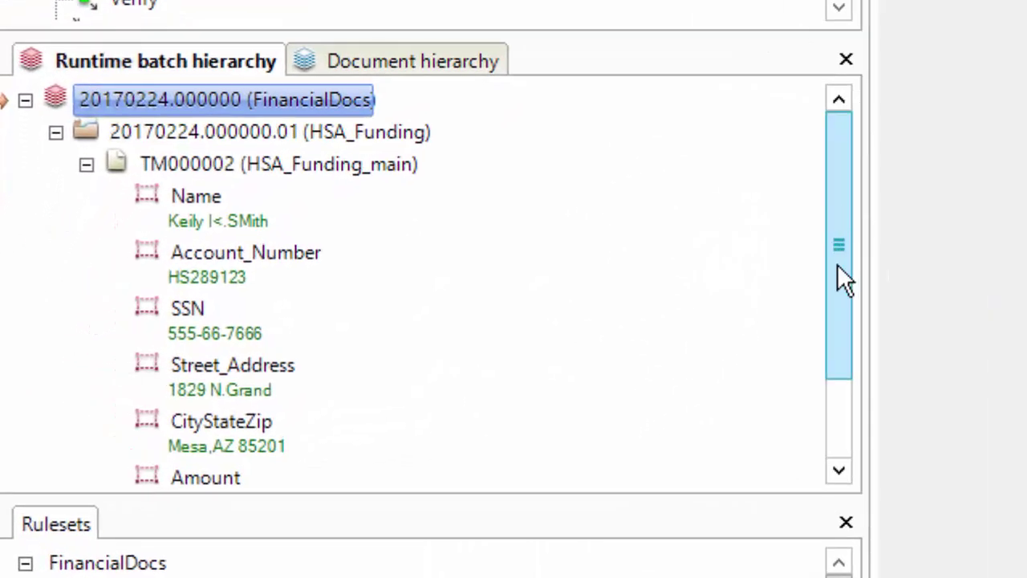
left_click_drag(837, 265, 827, 337)
left_click(190, 163)
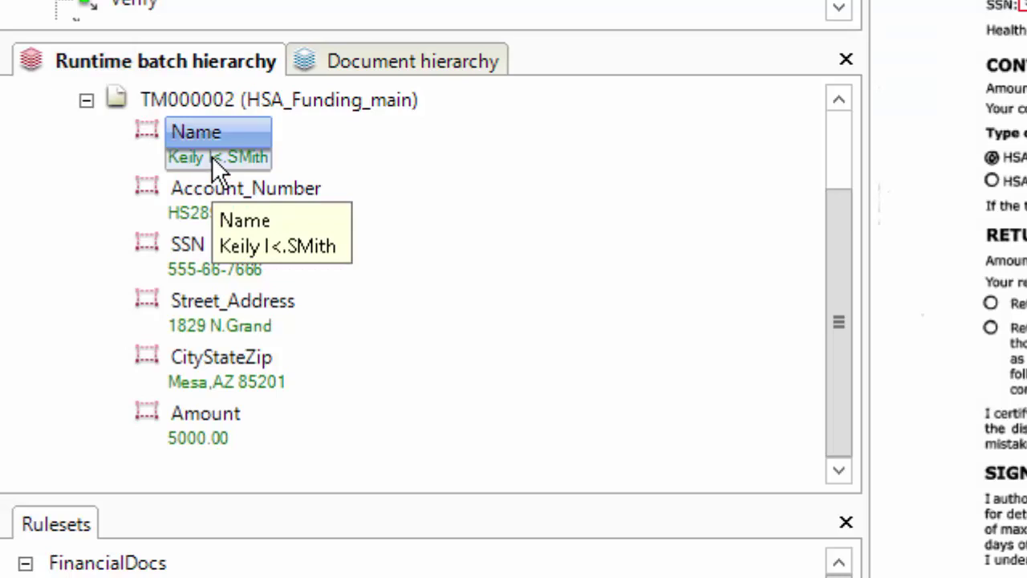
left_click(200, 214)
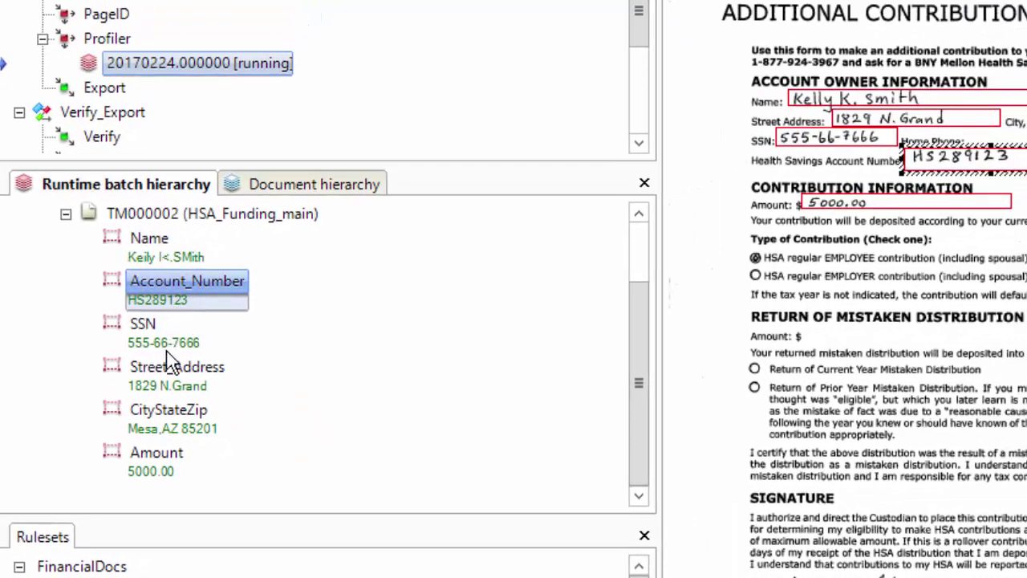
left_click(162, 347)
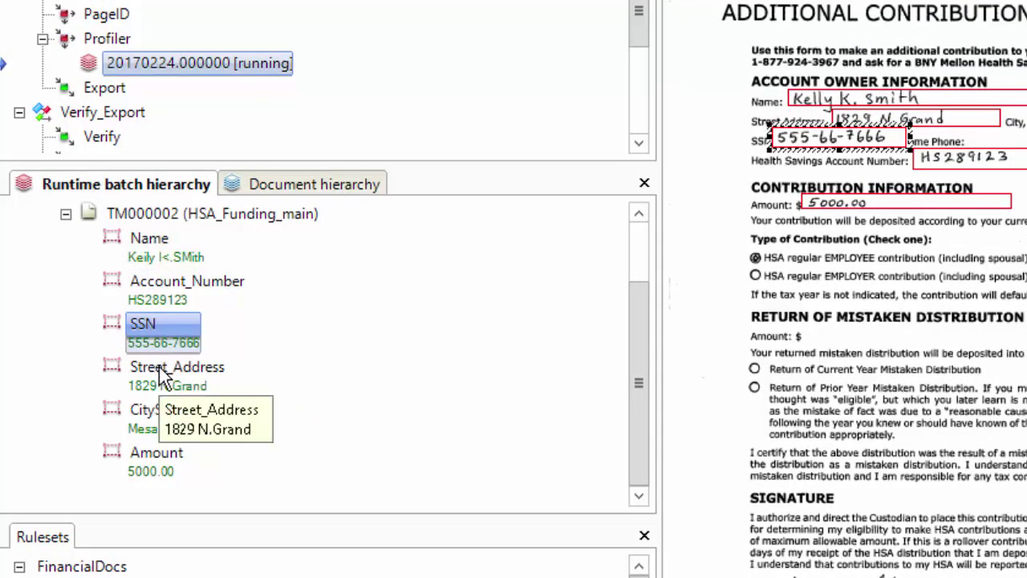
left_click(159, 367)
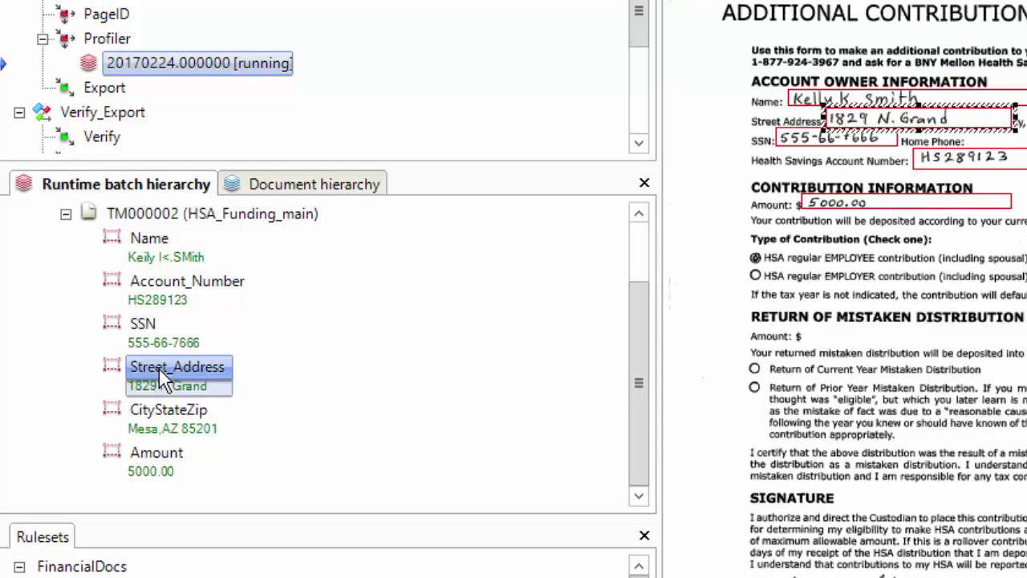
left_click(160, 413)
left_click(160, 459)
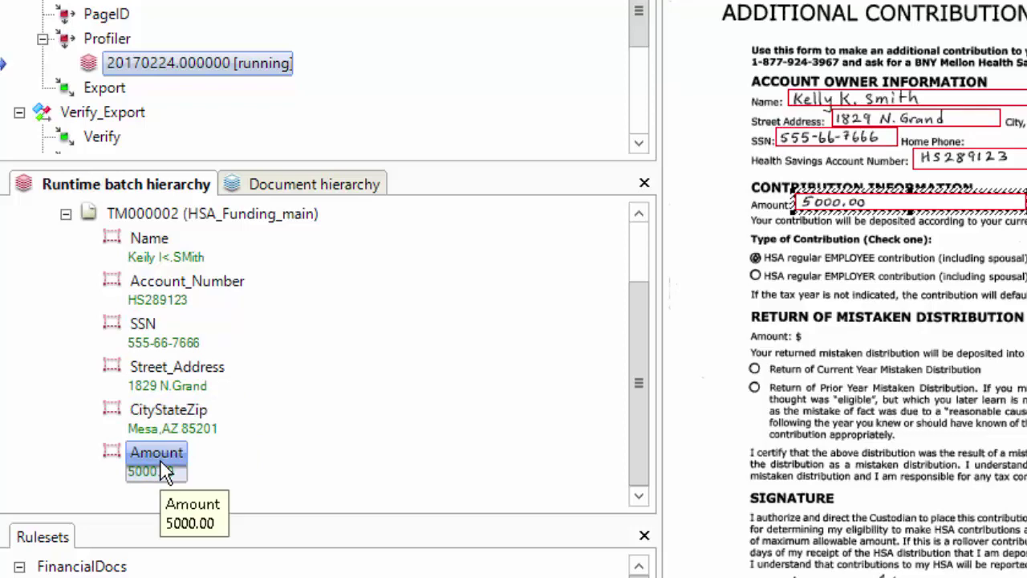
left_click(158, 262)
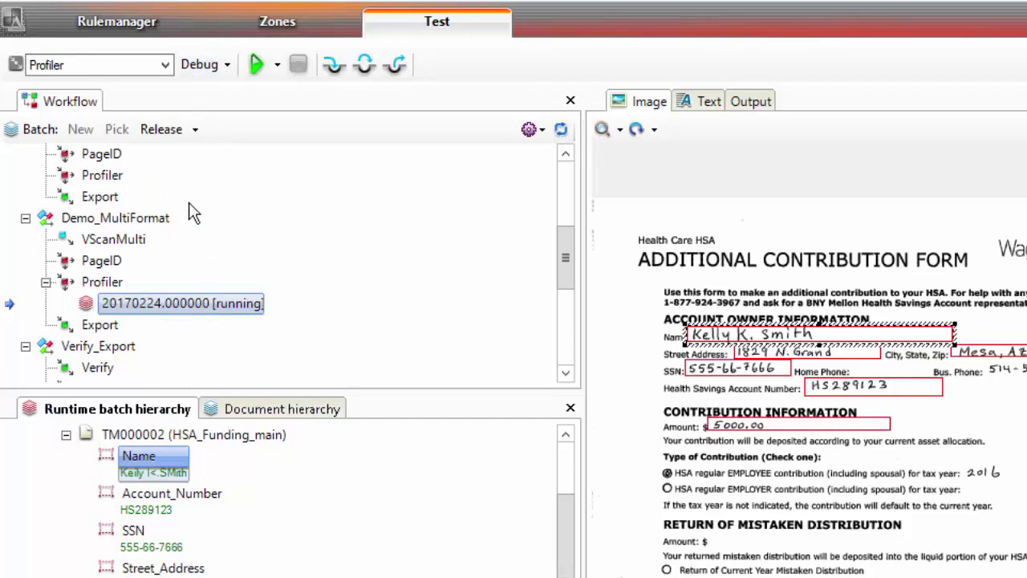
right_click(146, 304)
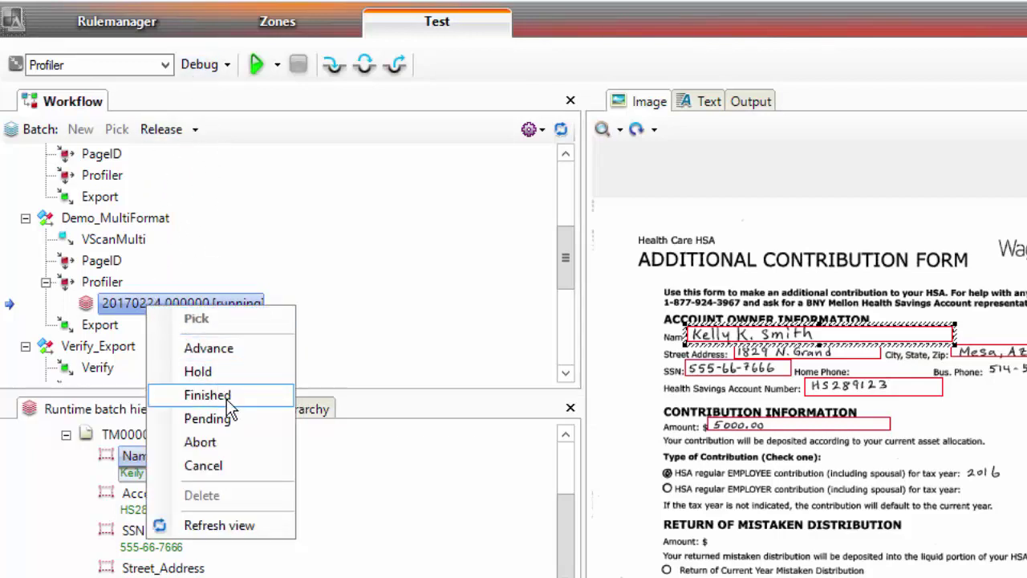
Put the test batch on hold and unlock the HSA_Funding_main fields in Zones
left_click(215, 372)
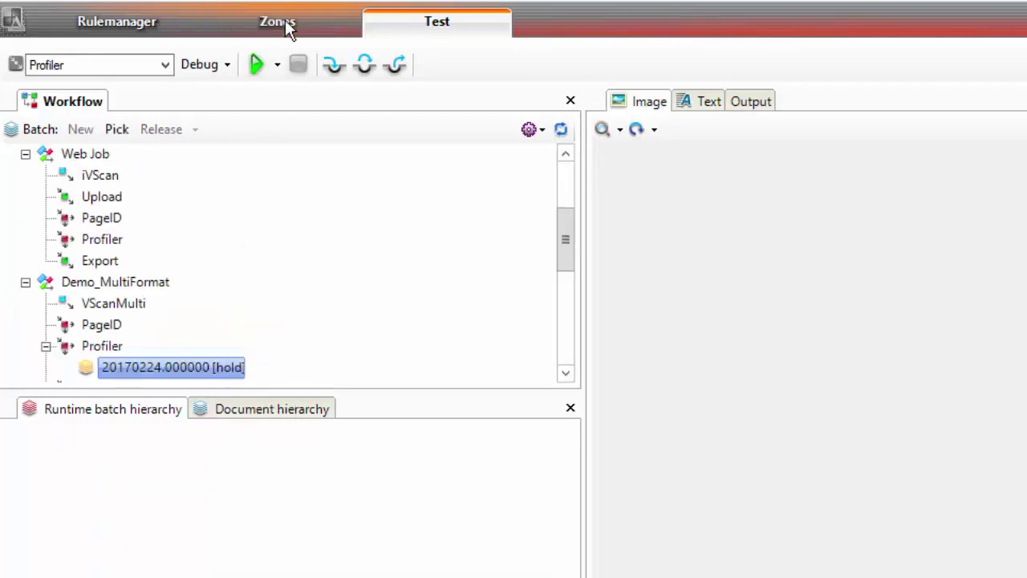
left_click(288, 28)
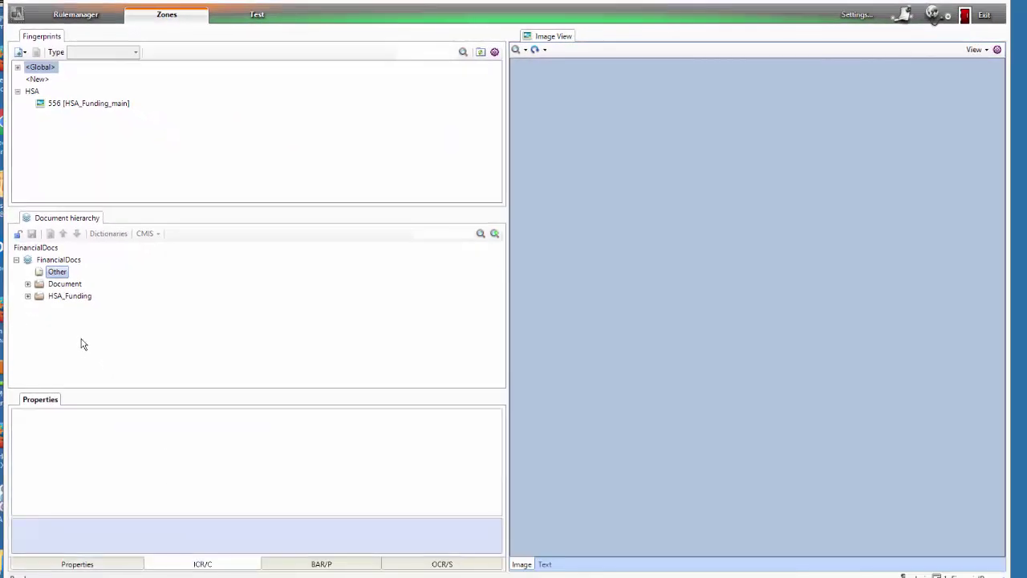
left_click(27, 296)
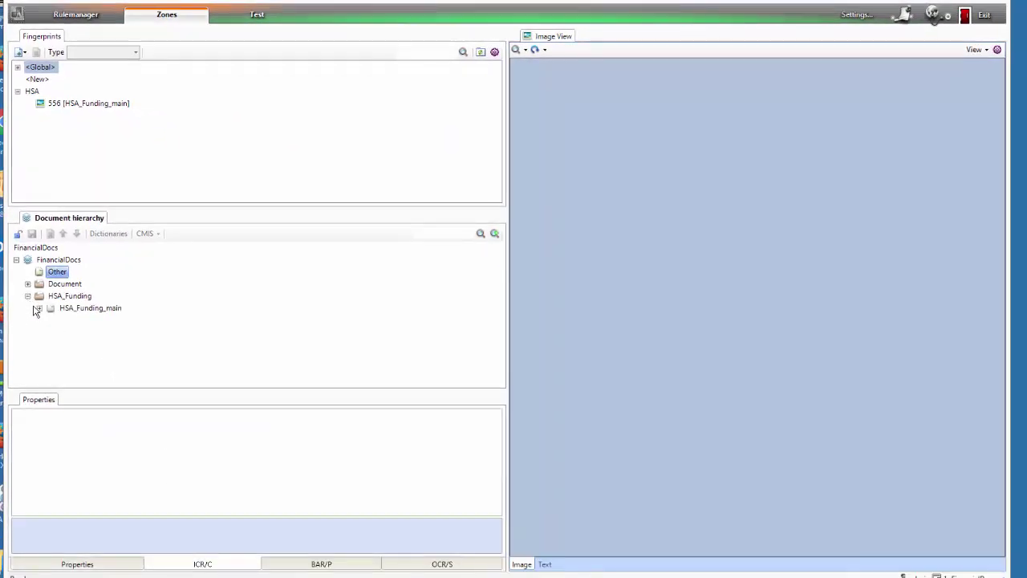
left_click(39, 309)
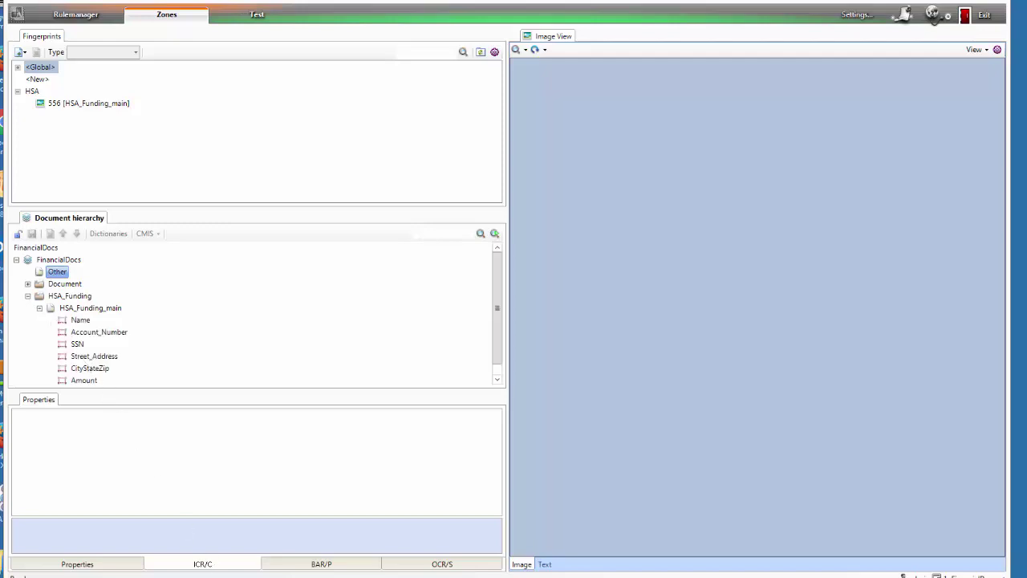
left_click(18, 232)
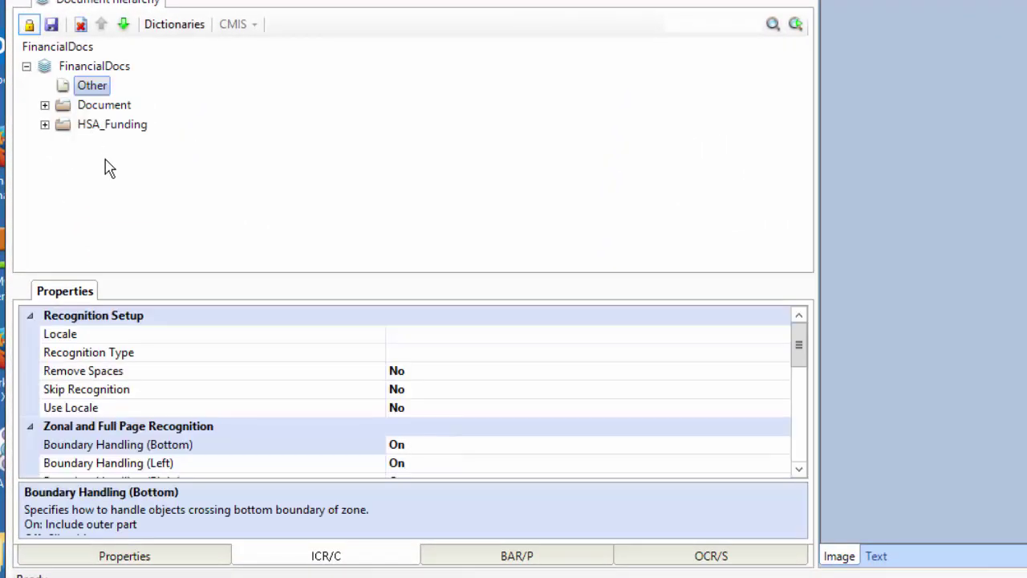
left_click(45, 125)
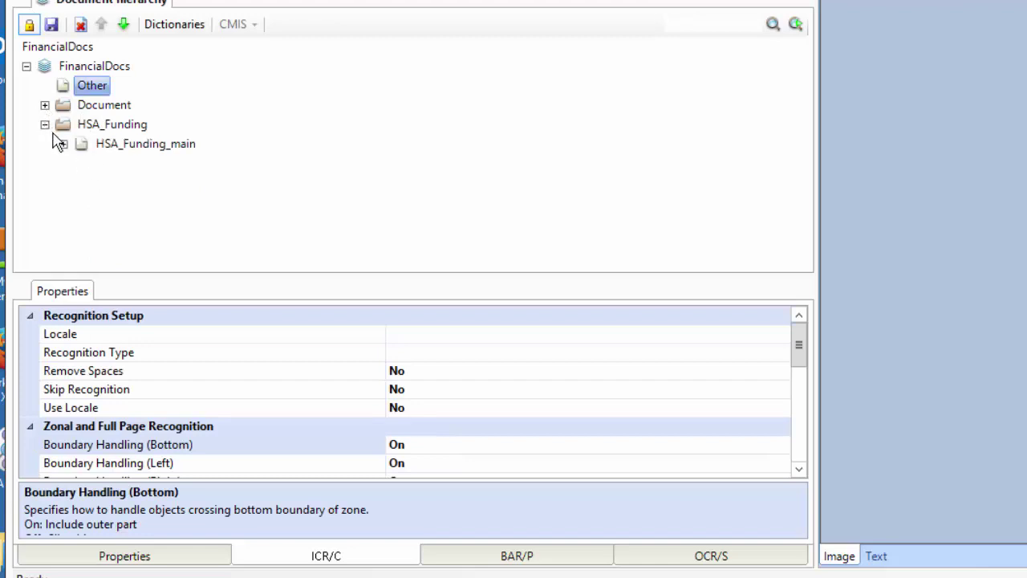
left_click(62, 144)
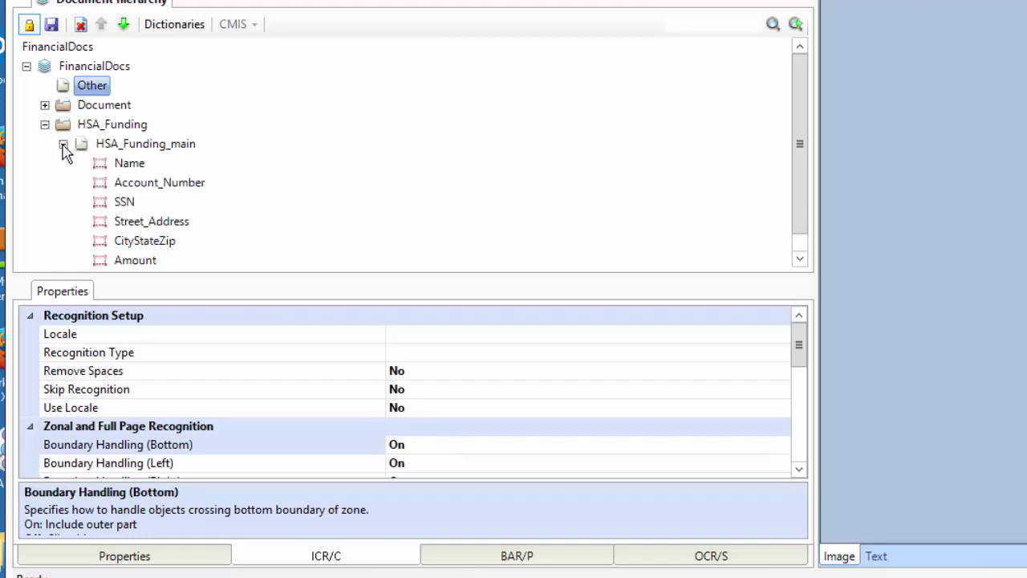
left_click(120, 203)
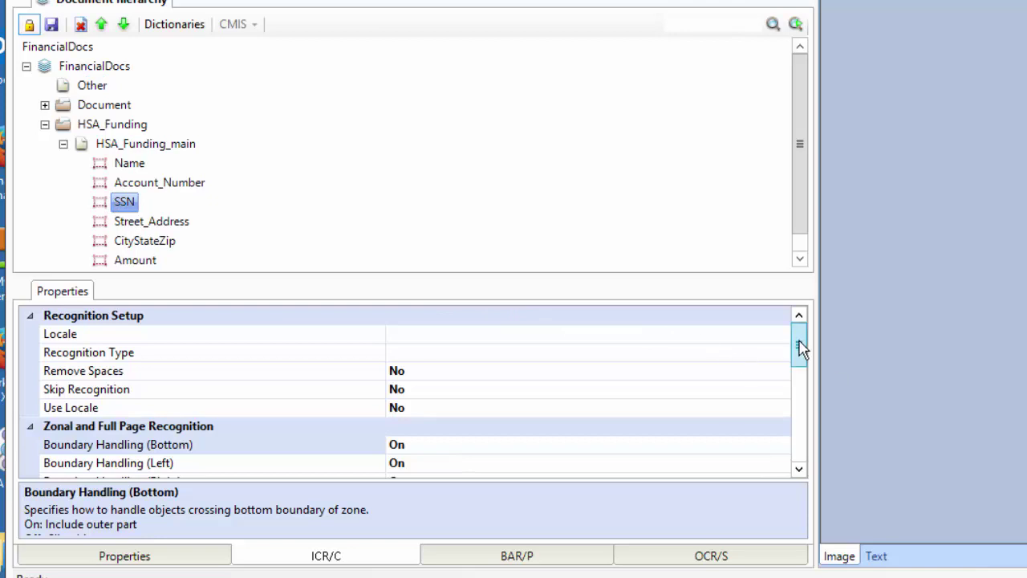
left_click(515, 352)
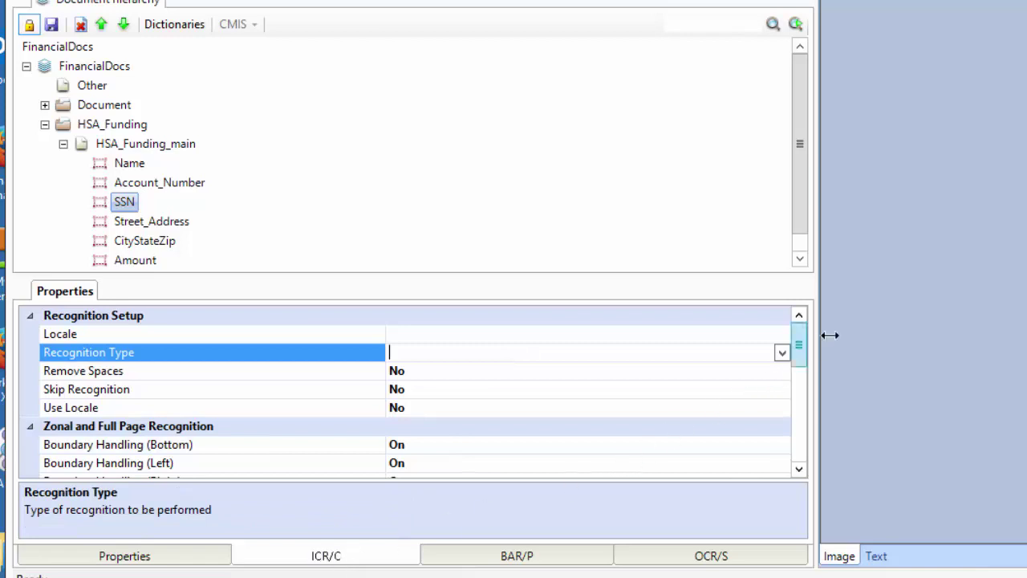
left_click_drag(798, 349, 812, 396)
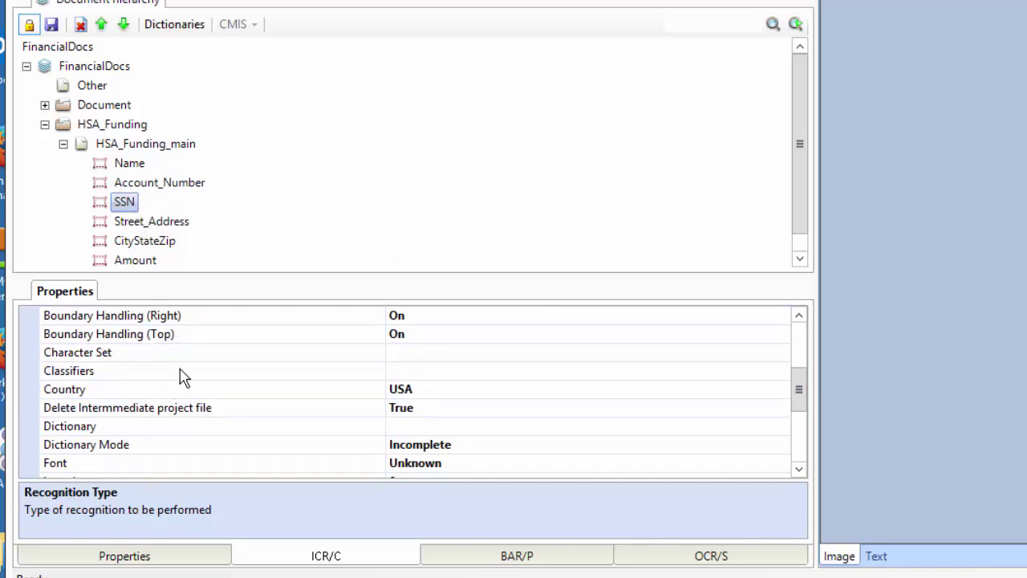
left_click(432, 352)
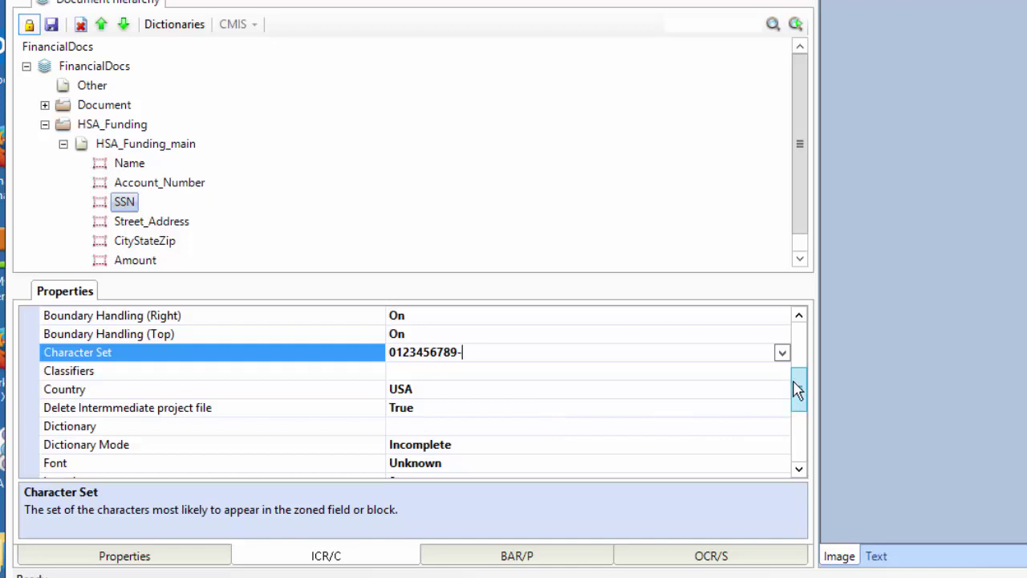
left_click_drag(796, 389, 805, 408)
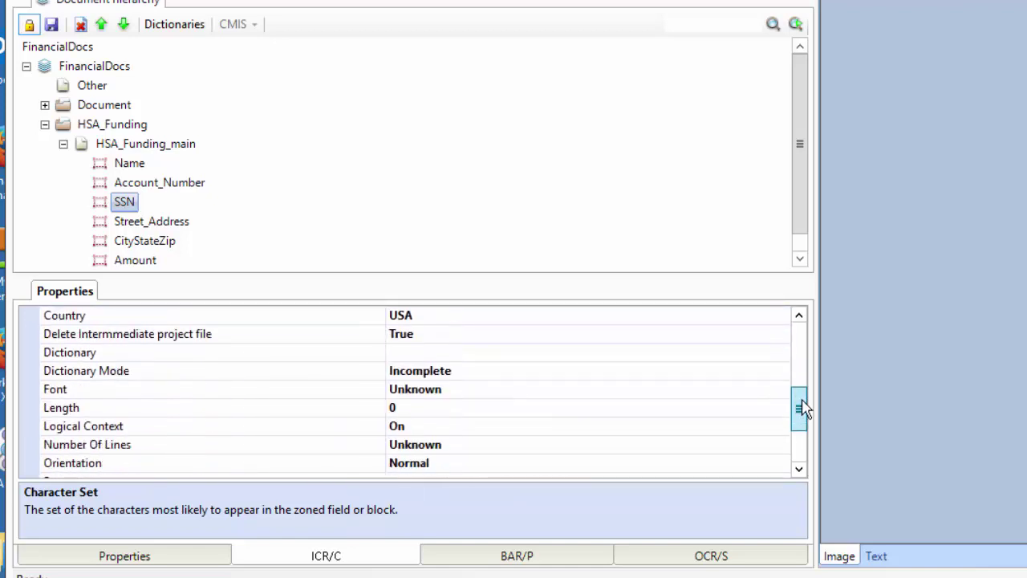
left_click(447, 391)
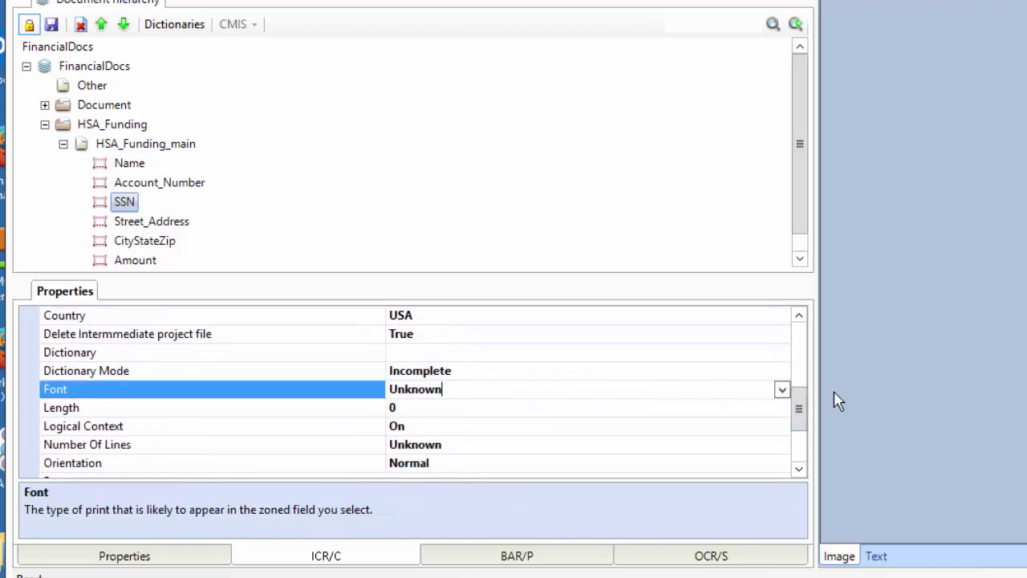
left_click(782, 389)
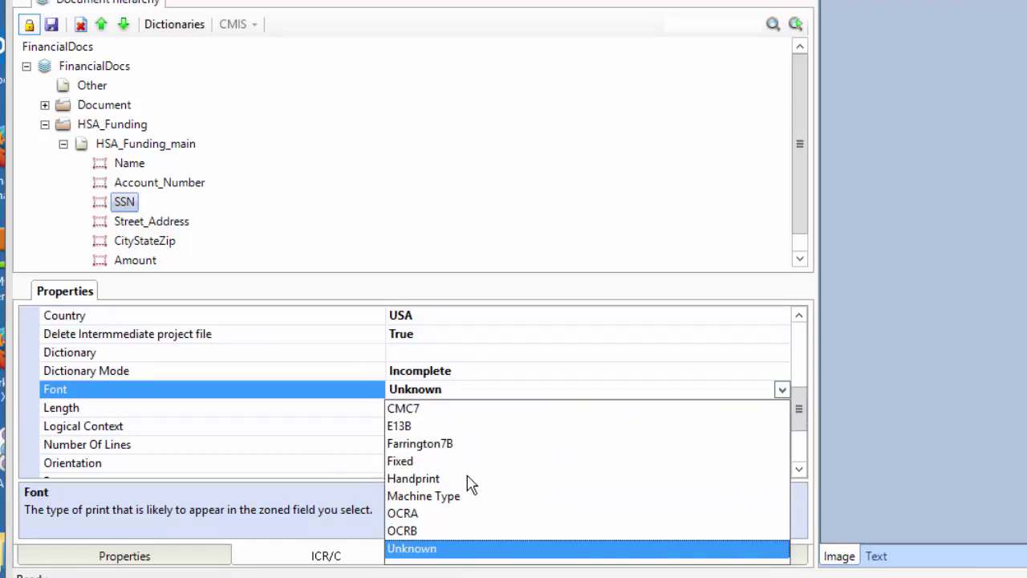
left_click(424, 480)
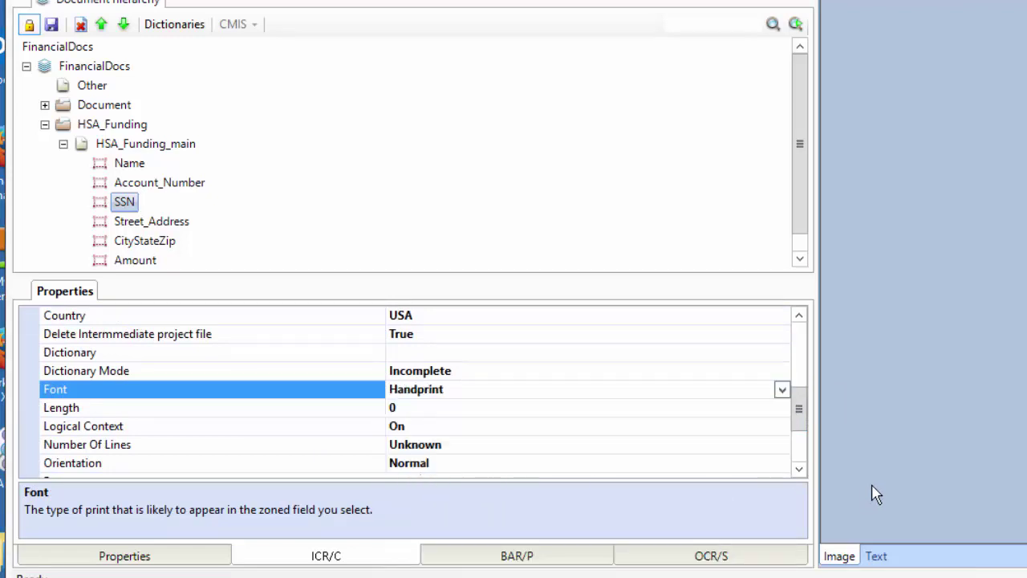
left_click_drag(800, 422, 839, 426)
left_click(498, 391)
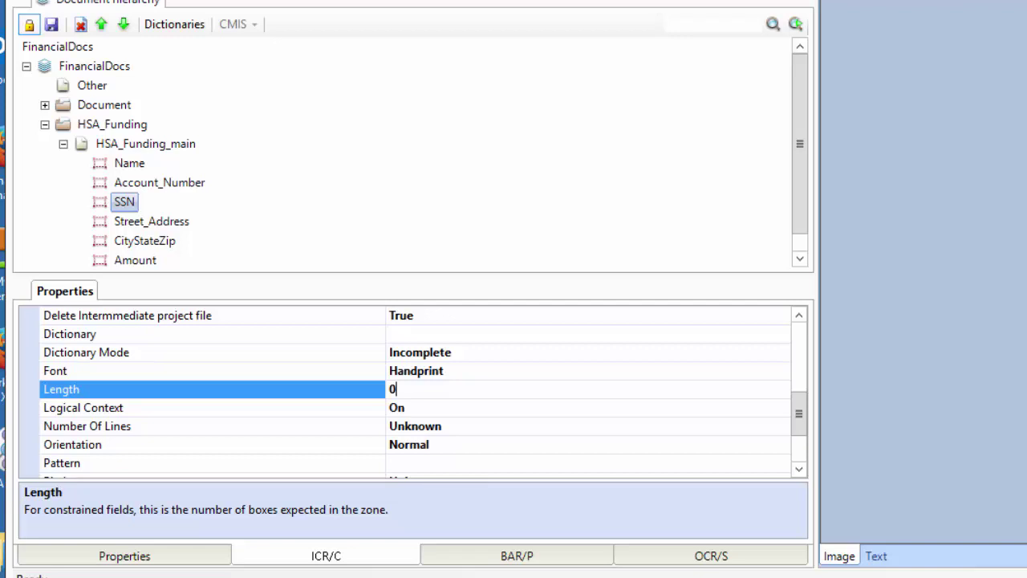
left_click_drag(402, 2, 555, 1)
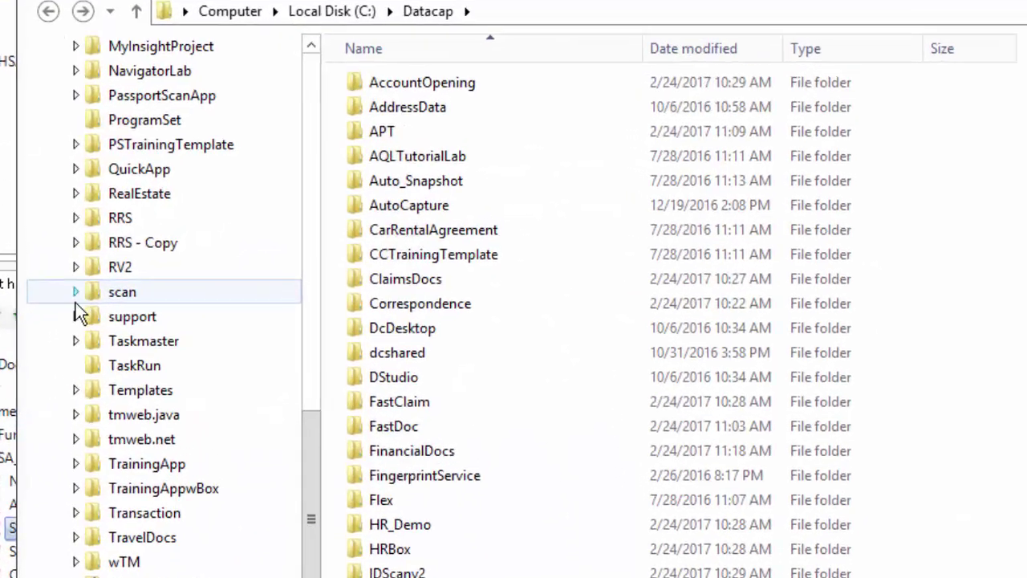
Browse to C:\Datacap\support\Fonts to review its font files
left_click(73, 316)
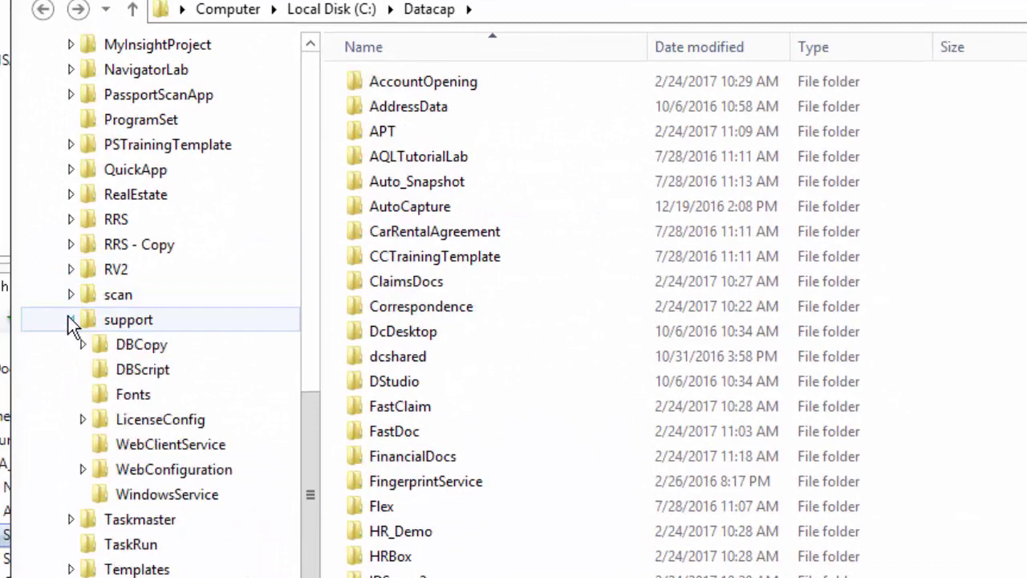
left_click(98, 394)
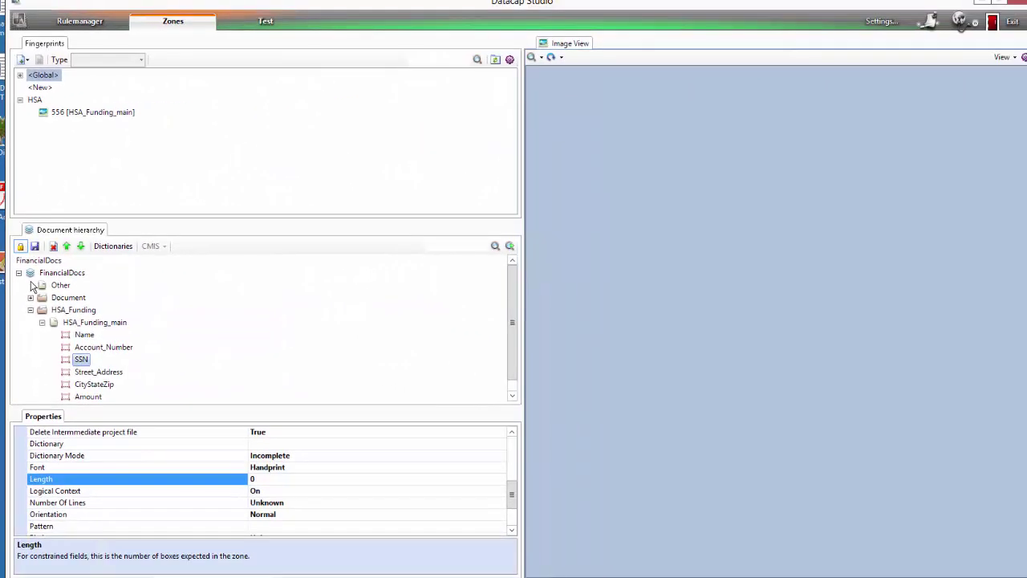
left_click(27, 248)
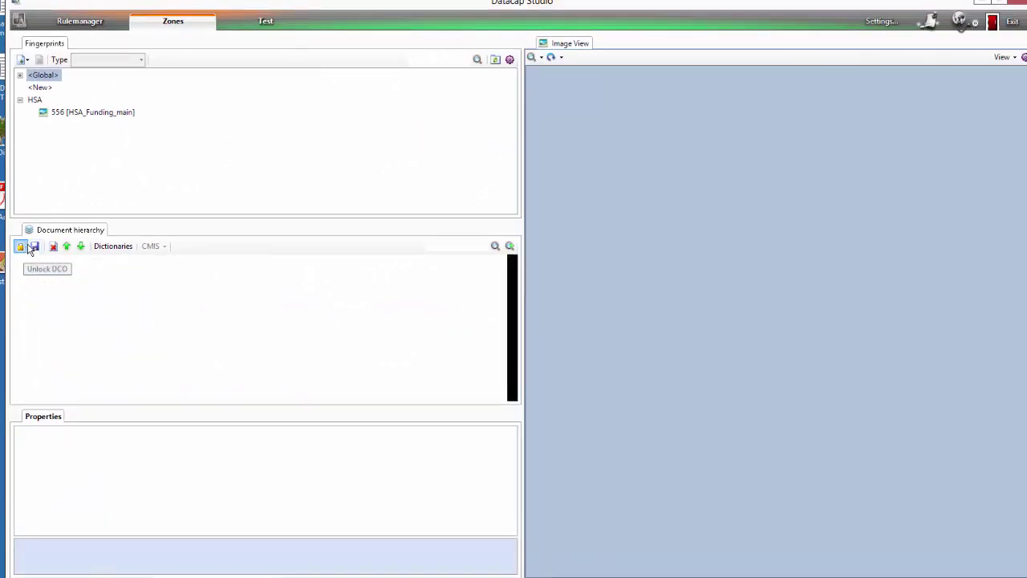